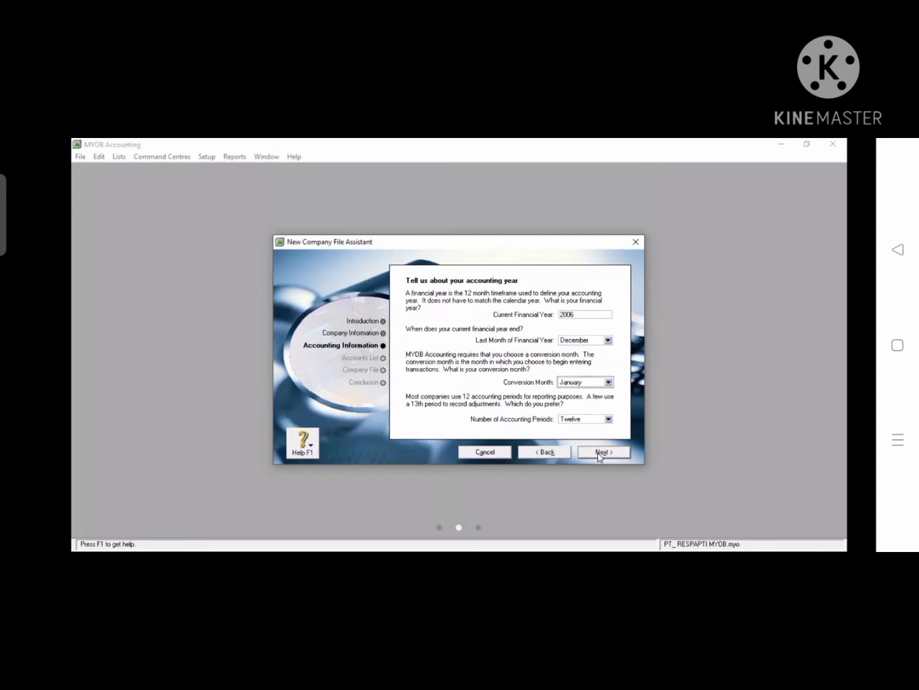
# Step: Set the number of accounting periods to Thirteen and choose to build your own accounts list once you begin using the program
pyautogui.click(607, 419)
pyautogui.click(581, 437)
pyautogui.click(591, 454)
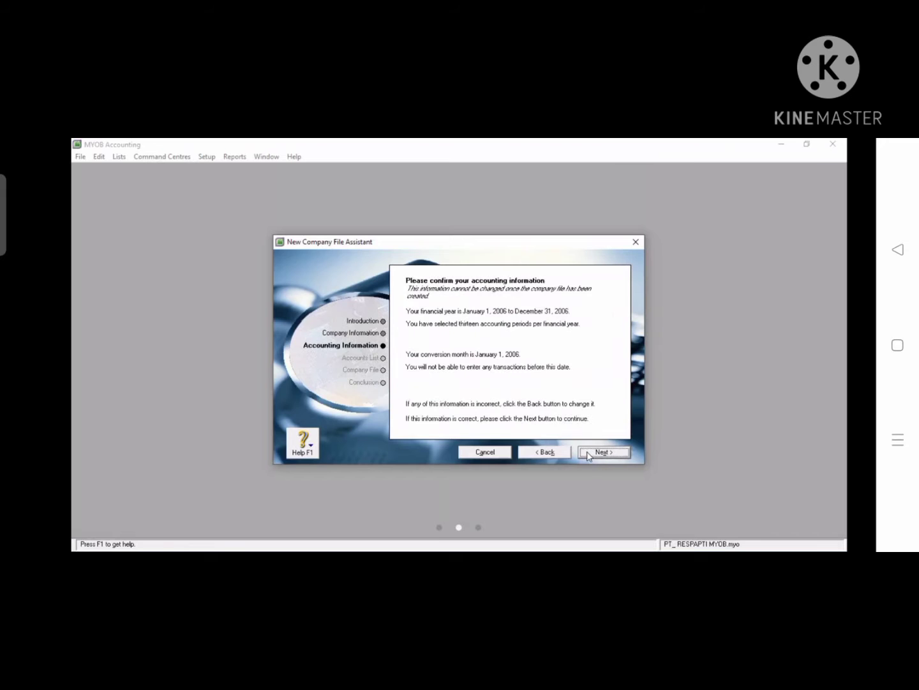
pyautogui.click(596, 452)
pyautogui.click(412, 382)
pyautogui.click(606, 454)
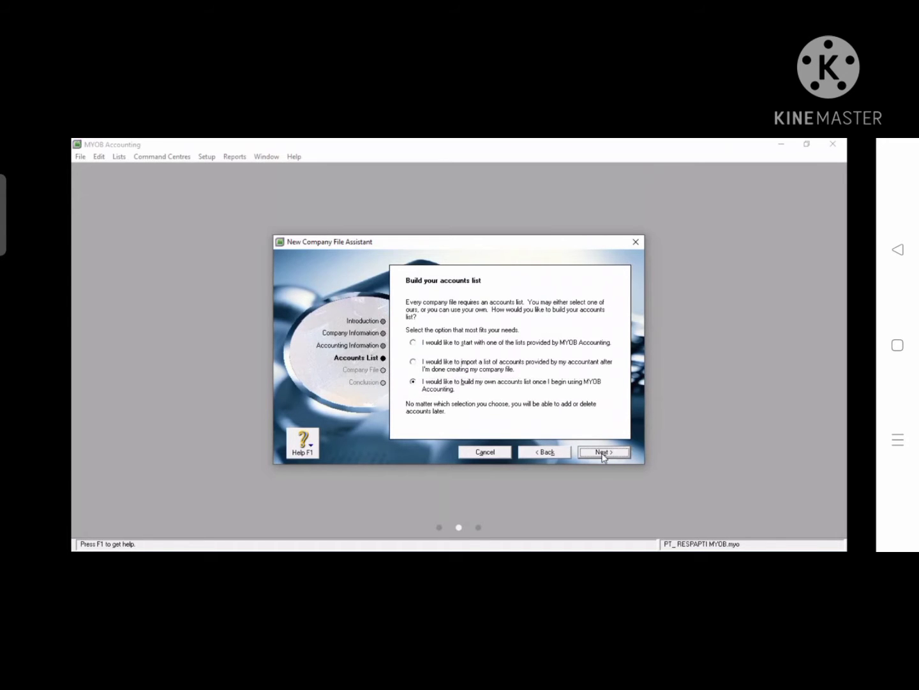
# Step: Create the company file as PT_ RESPATI R-002 in the MYOB folder inside KOMPUTER AKUNTANSI
pyautogui.click(421, 388)
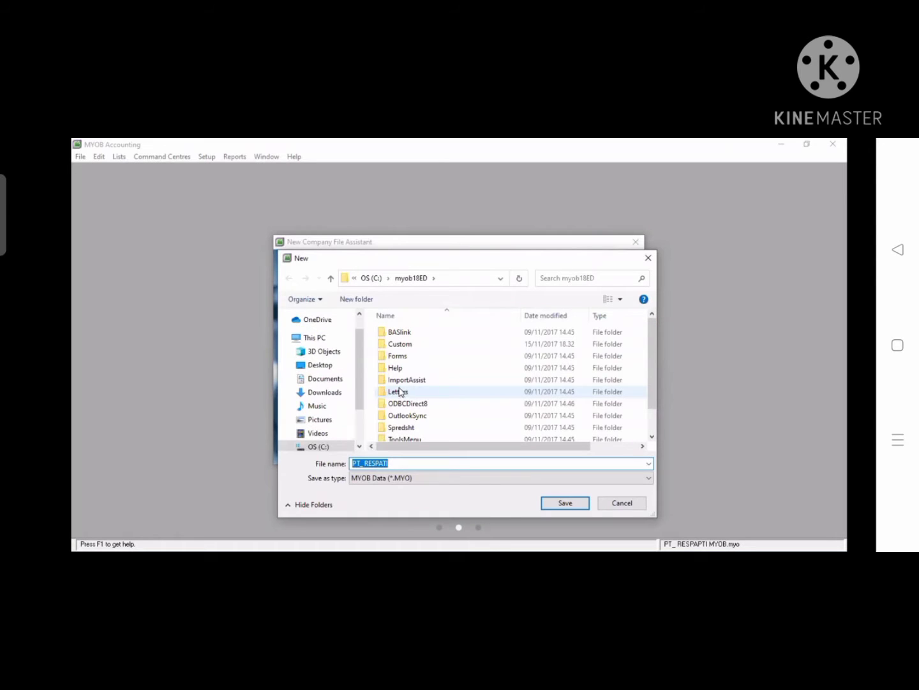
pyautogui.scroll(4, 352, 379)
pyautogui.click(339, 410)
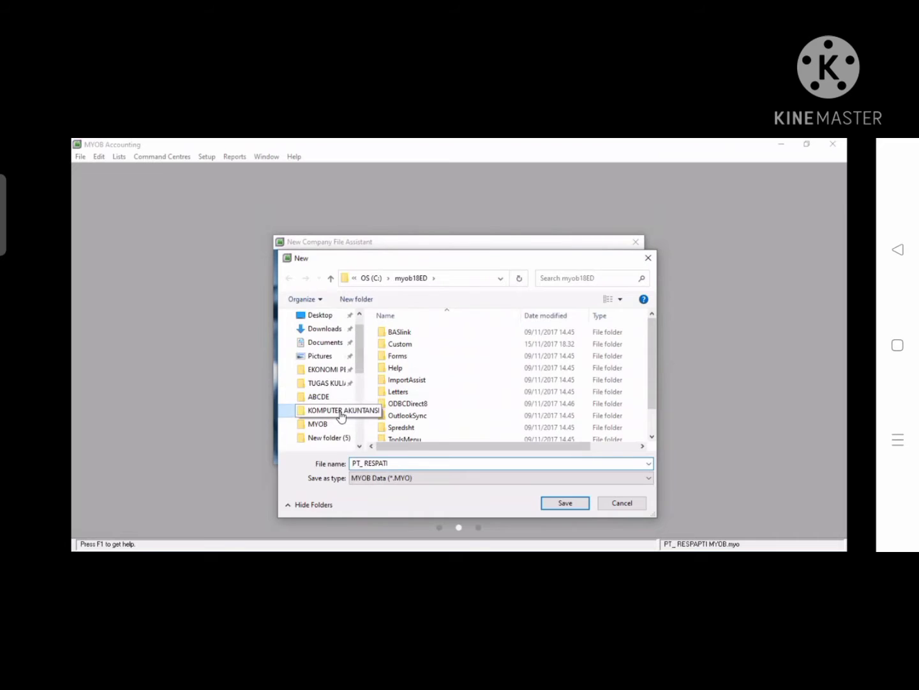
pyautogui.doubleClick(421, 333)
pyautogui.click(405, 463)
pyautogui.doubleClick(405, 463)
pyautogui.doubleClick(405, 463)
pyautogui.click(406, 464)
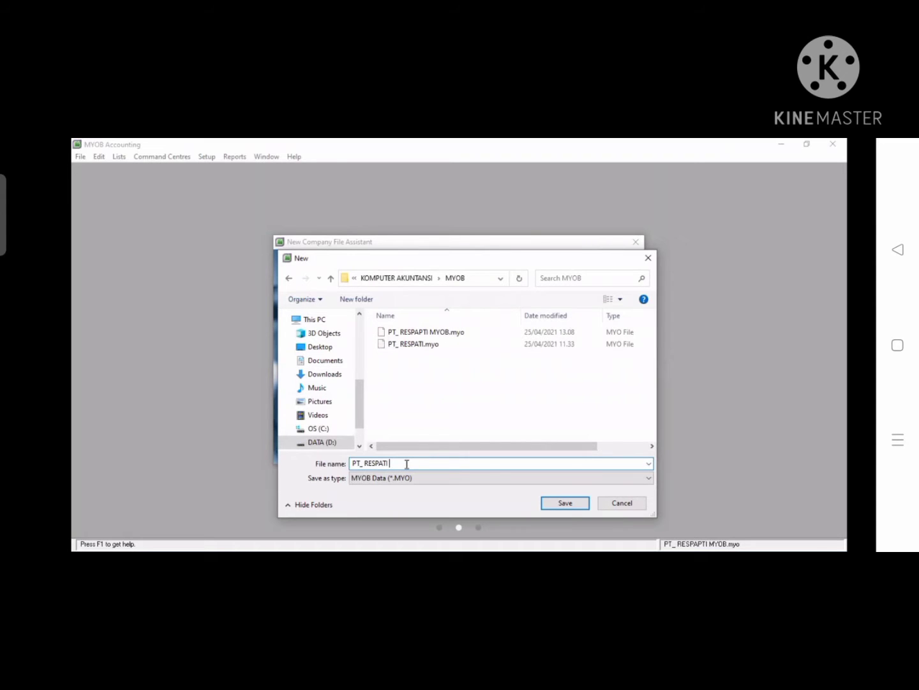
pyautogui.write('R-002')
pyautogui.click(570, 505)
pyautogui.click(600, 451)
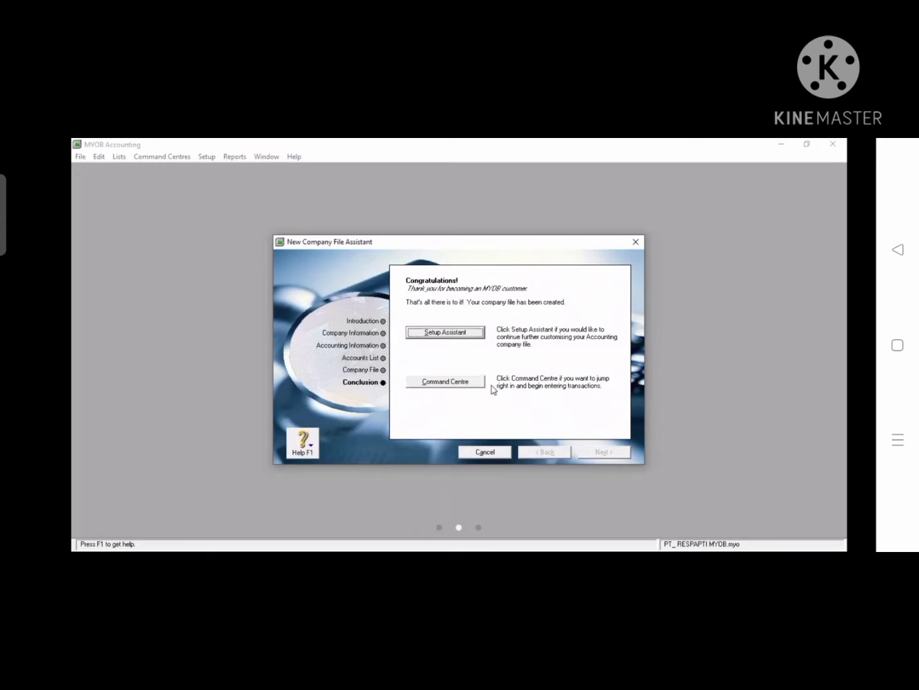
# Step: Go to the maximised Command Centre and display the asset accounts in the Accounts List
pyautogui.click(457, 383)
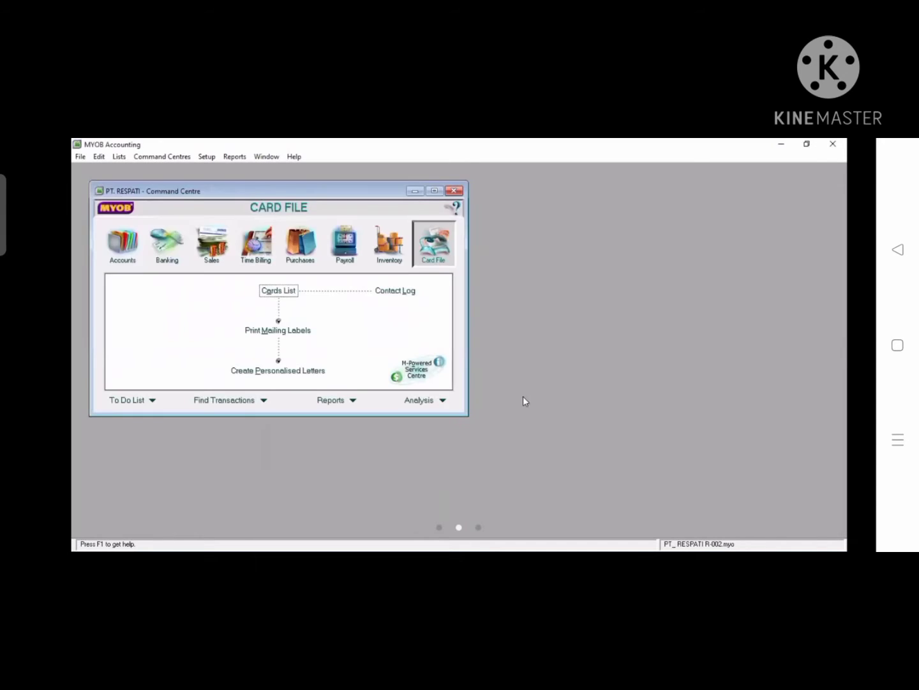
pyautogui.click(434, 190)
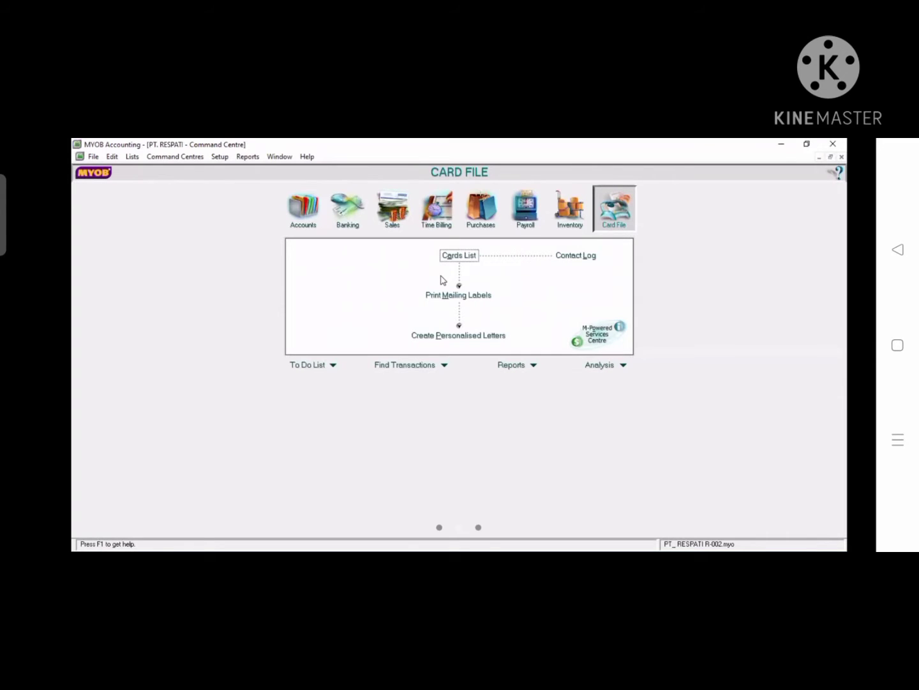
pyautogui.click(296, 218)
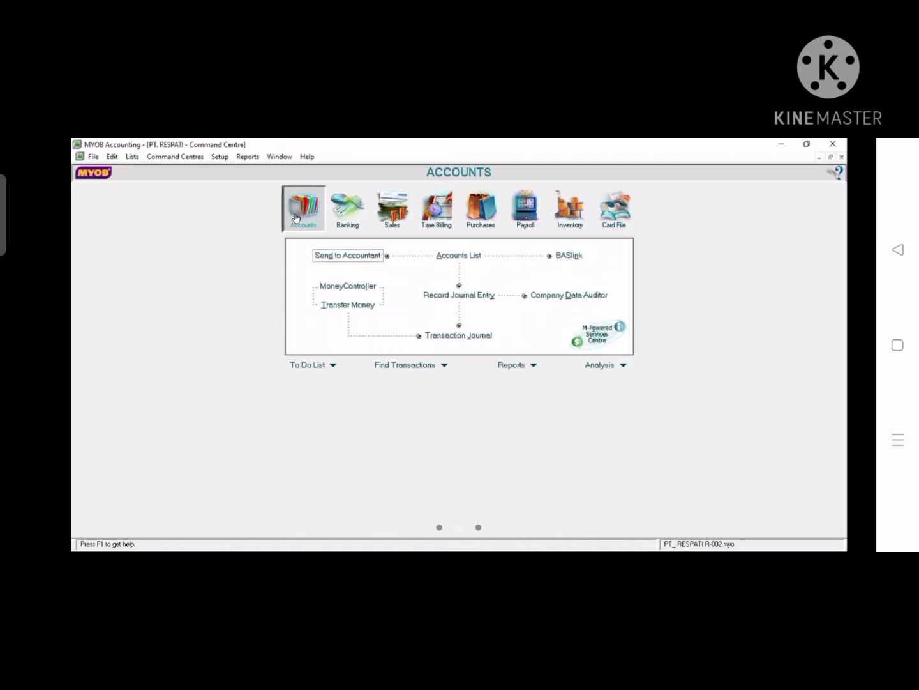
pyautogui.click(451, 258)
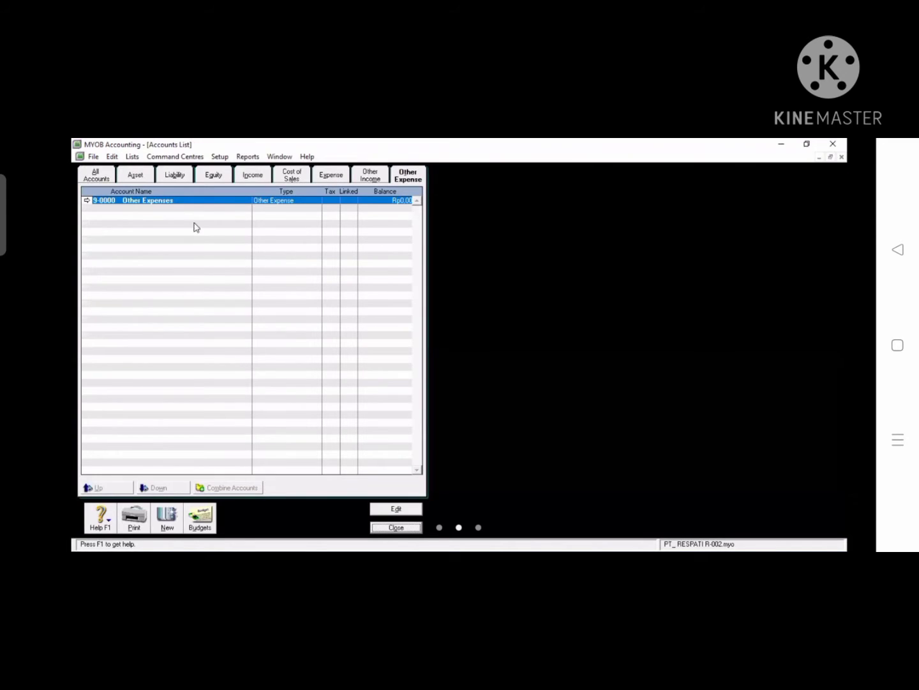
pyautogui.click(139, 173)
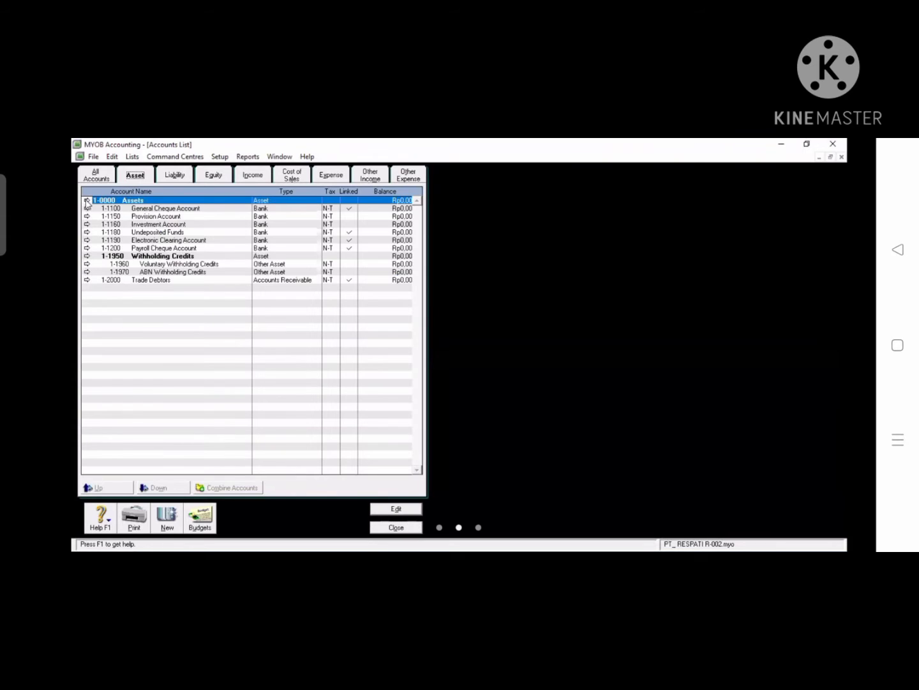
# Step: Rename the 1-0000 Assets header account as AKTIVA
pyautogui.click(88, 203)
pyautogui.write('AK')
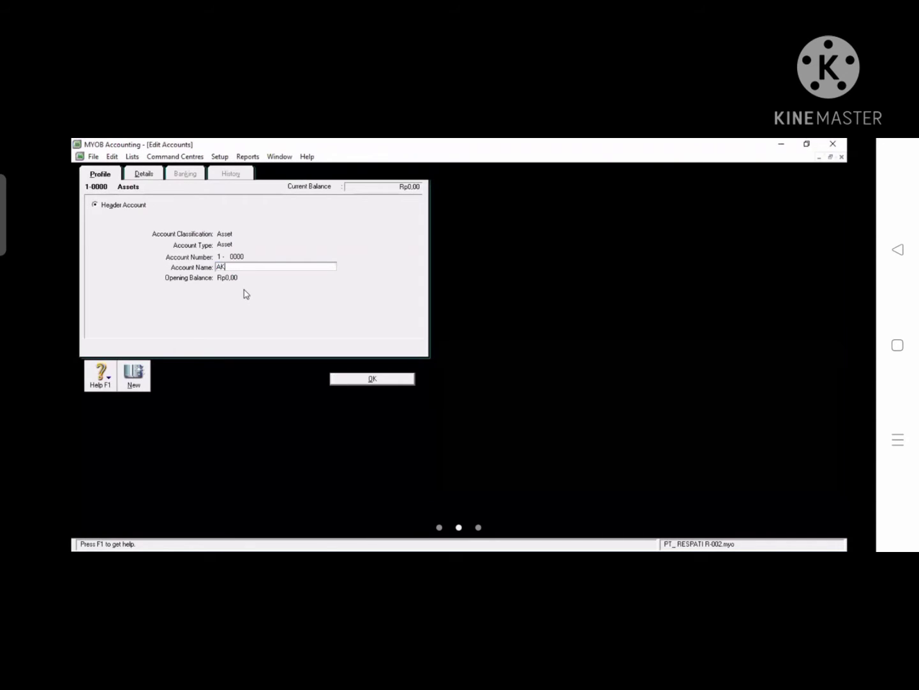
pyautogui.write('TIVA')
pyautogui.click(348, 378)
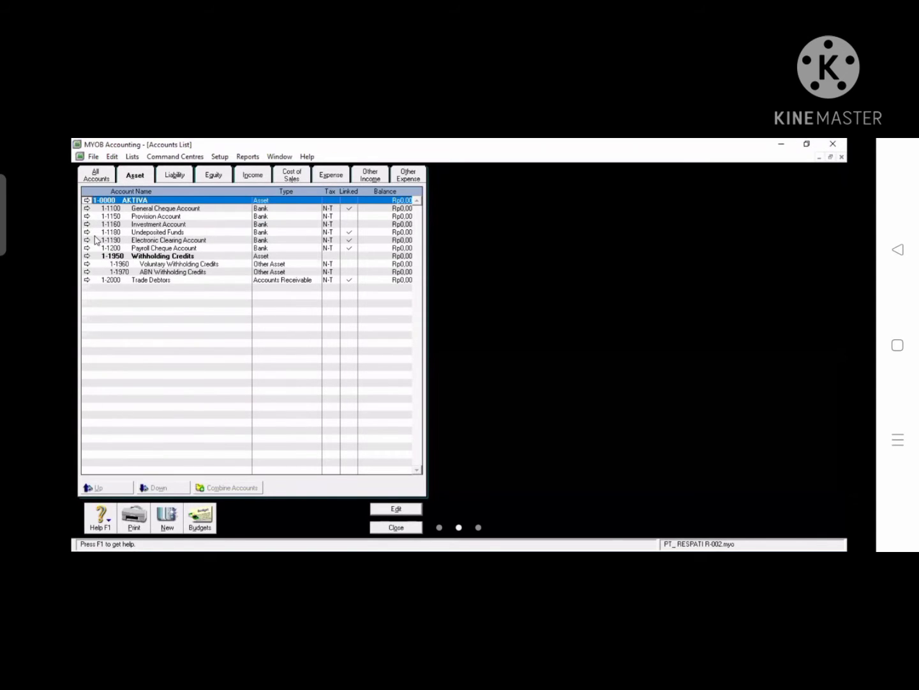
# Step: Try to change the account number of Undeposited Funds
pyautogui.click(88, 232)
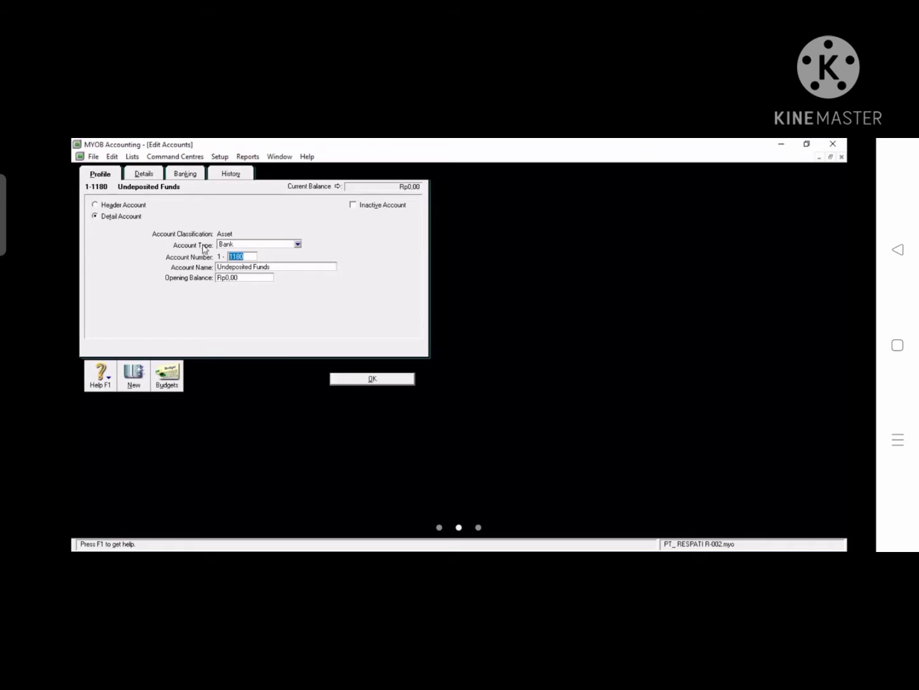
pyautogui.write('1')
pyautogui.press('Return')
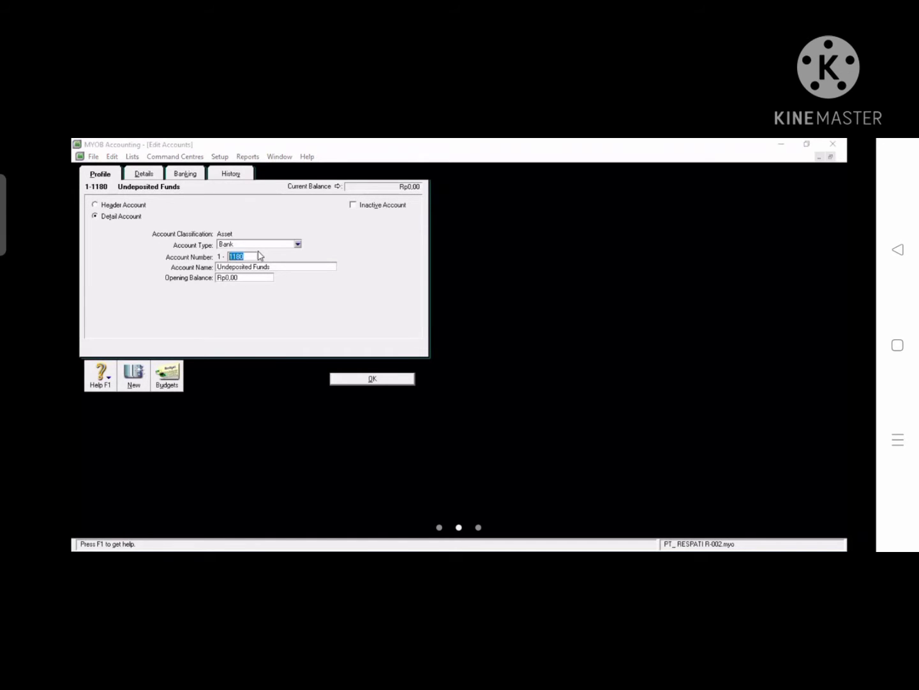
pyautogui.click(468, 388)
pyautogui.click(382, 383)
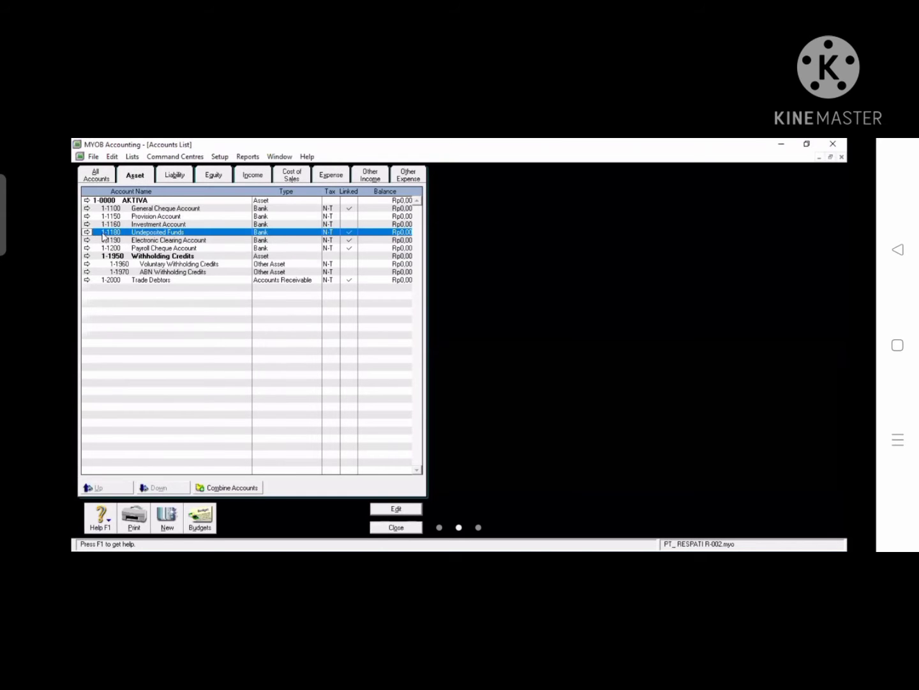
# Step: Change the account number of General Cheque Account to 1-1111
pyautogui.click(88, 208)
pyautogui.write('1111')
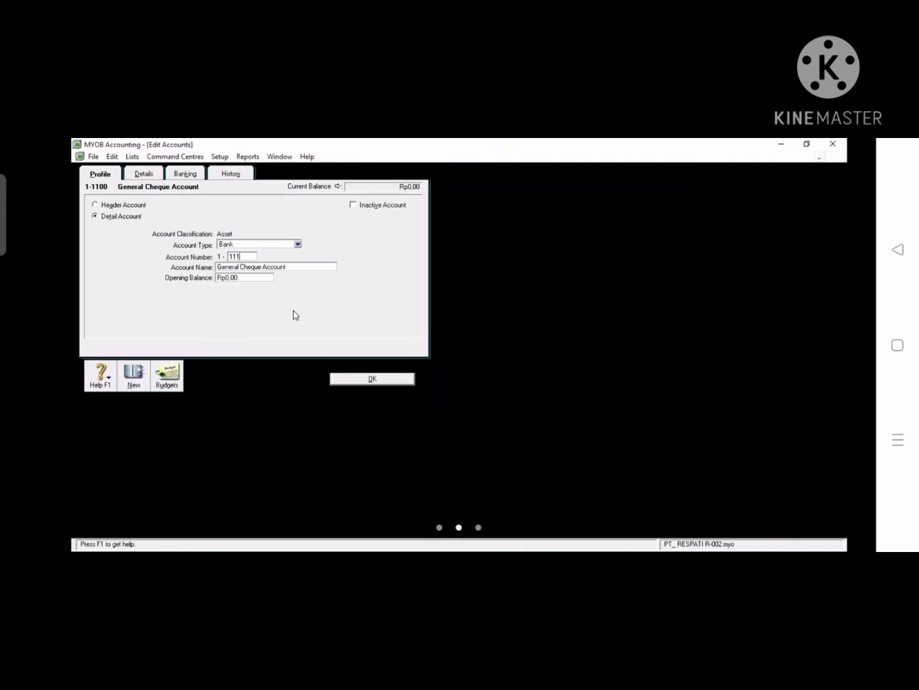
pyautogui.click(349, 380)
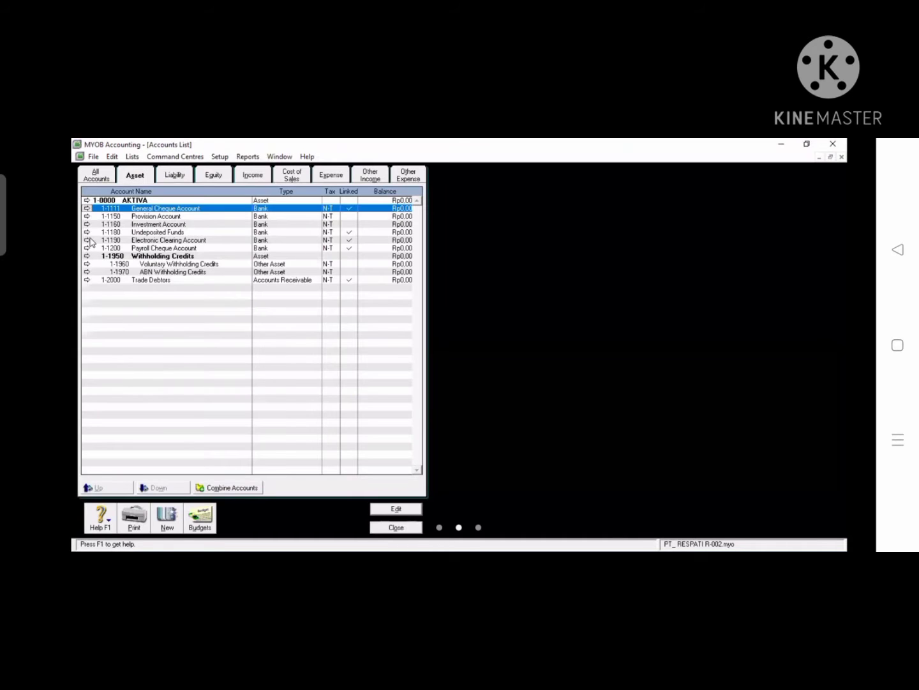
# Step: Change the Undeposited Funds account to number 1-1100 and name it KAS DI TANGAN
pyautogui.click(93, 240)
pyautogui.write('1100')
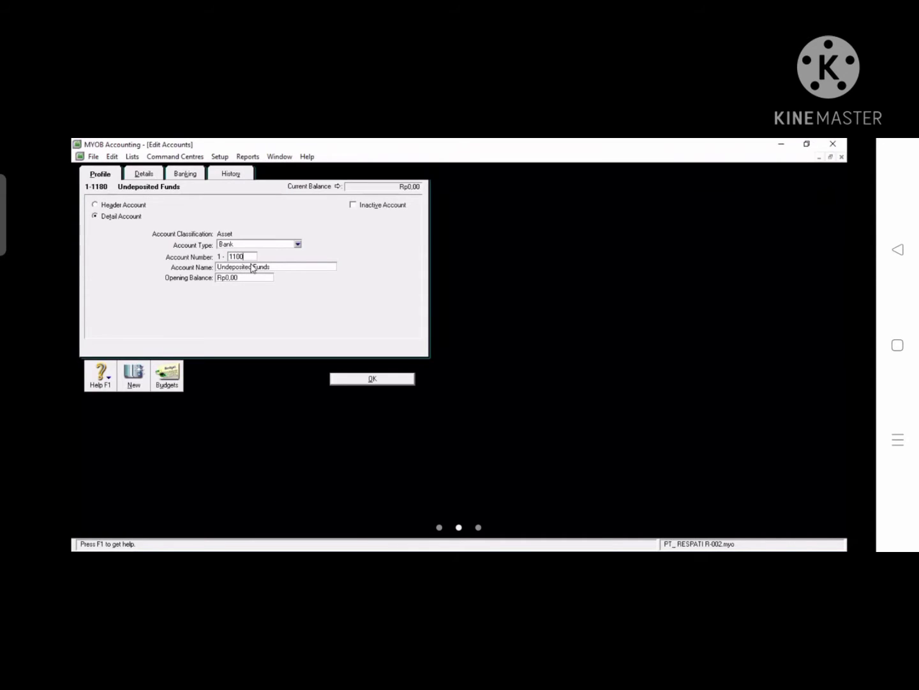
pyautogui.press('Tab')
pyautogui.write('KAS DI TANGAN')
pyautogui.click(355, 377)
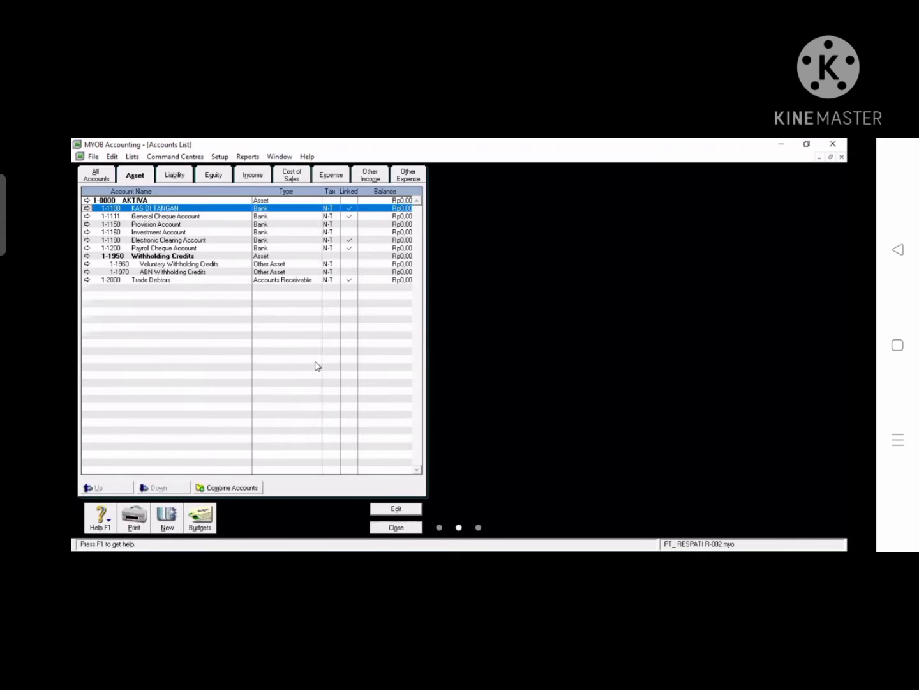
# Step: Create a new asset header account numbered 1-1000 and named AKTIVA LANCAR
pyautogui.click(167, 516)
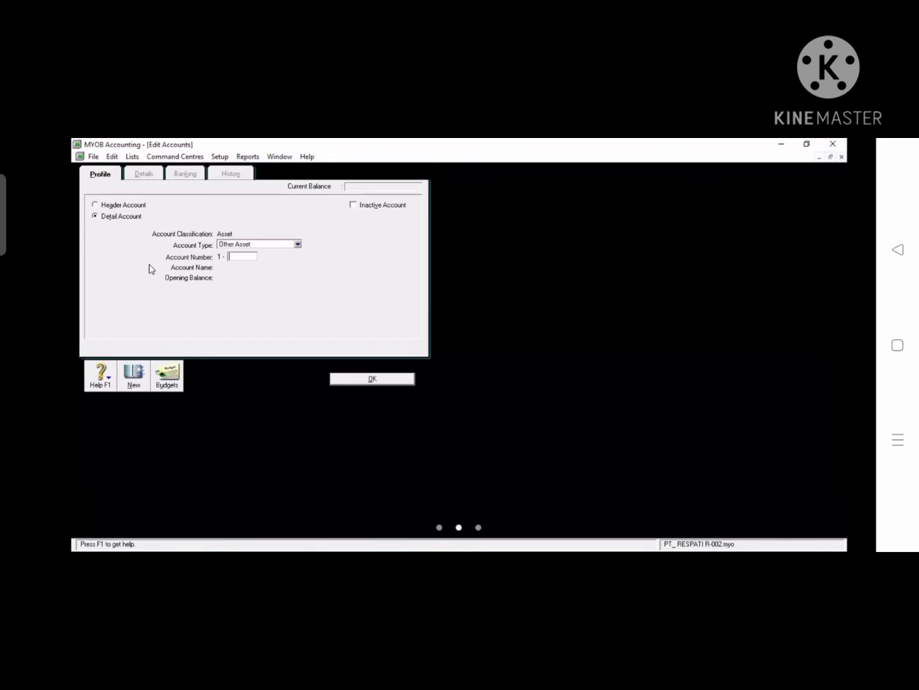
pyautogui.click(125, 205)
pyautogui.click(251, 257)
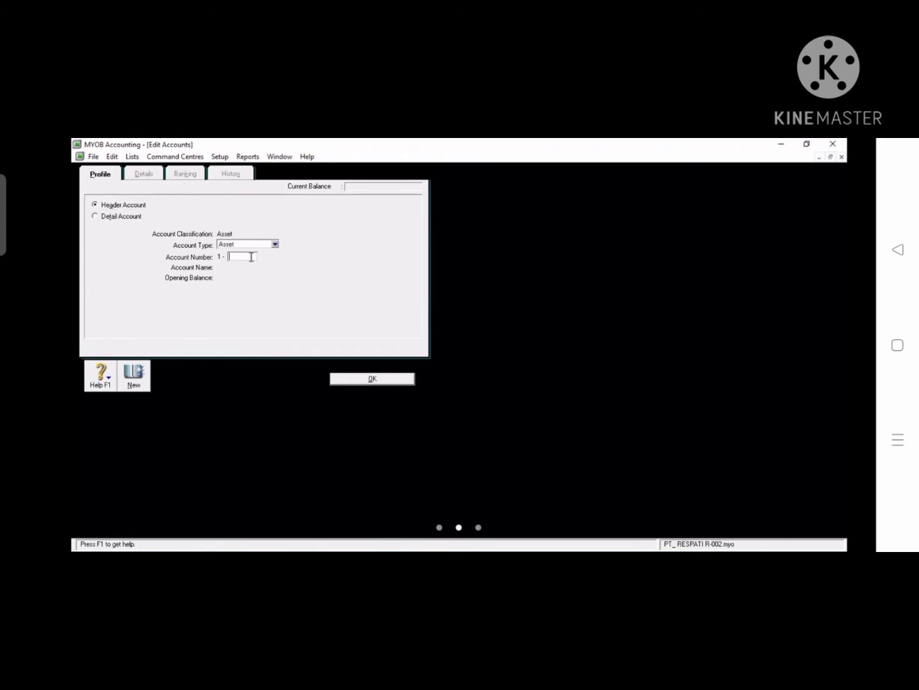
pyautogui.write('1000')
pyautogui.press('Tab')
pyautogui.write('A')
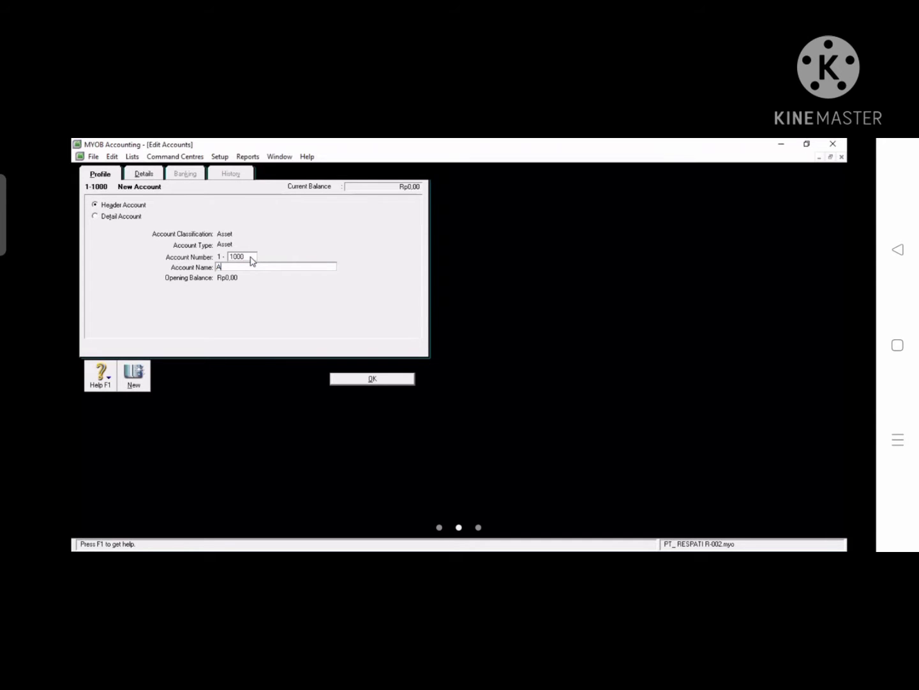
pyautogui.write('KTIVA LANCAR')
pyautogui.click(346, 378)
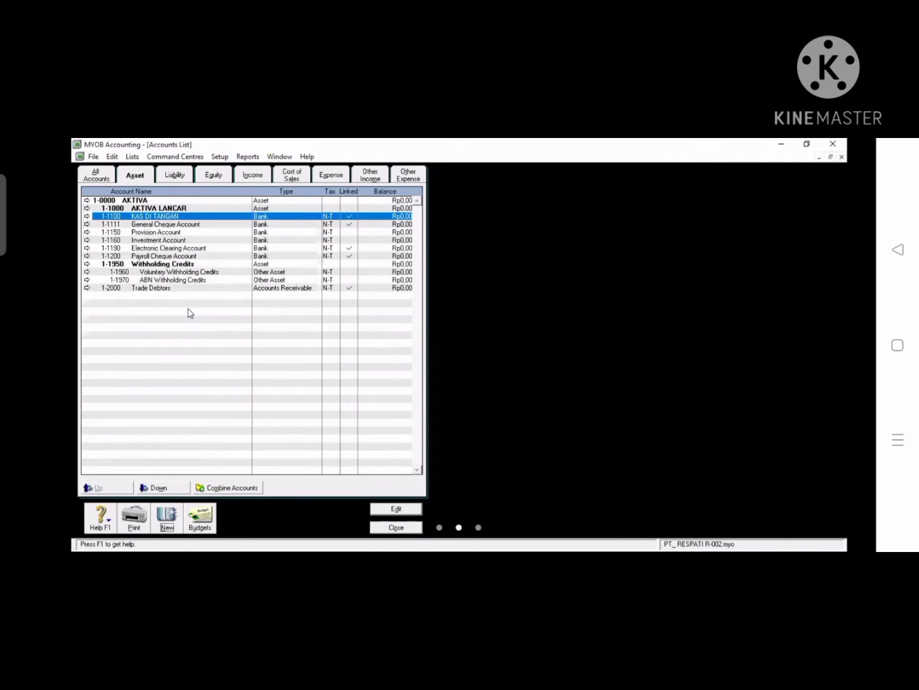
# Step: Change the account number of Payroll Cheque Account to 1-1112
pyautogui.doubleClick(250, 258)
pyautogui.write('1112')
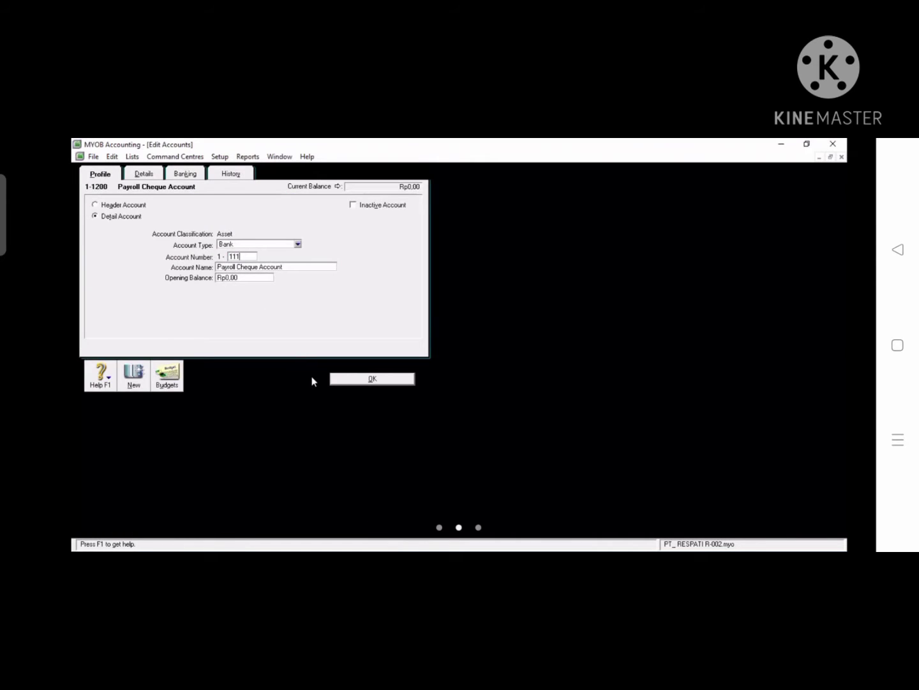
pyautogui.click(335, 378)
pyautogui.press('Return')
# Step: Create a new detail account of type Bank, numbered 1-1200 and named BANK ABADI
pyautogui.click(167, 517)
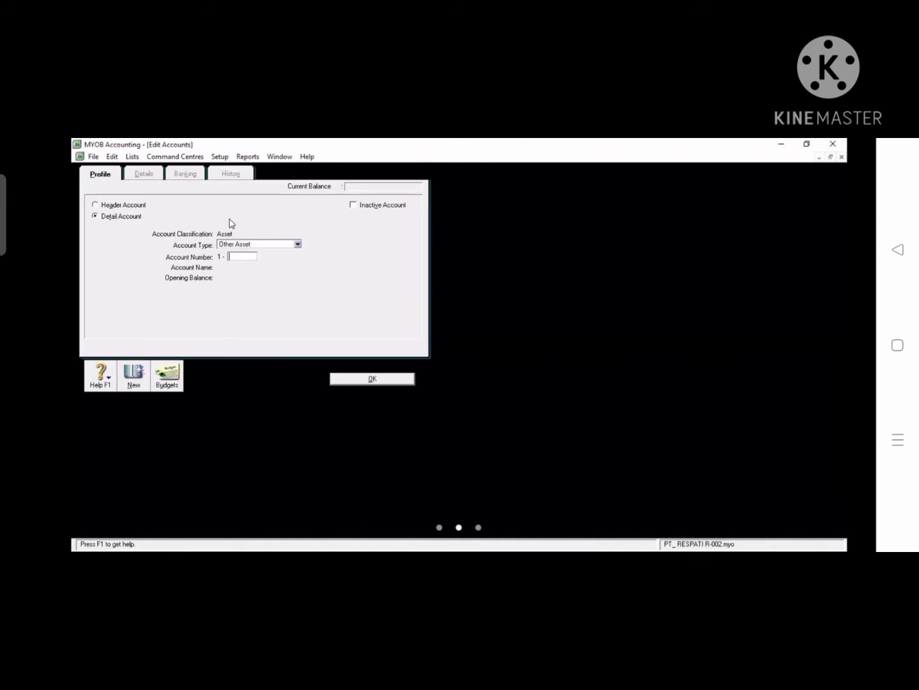
pyautogui.click(298, 244)
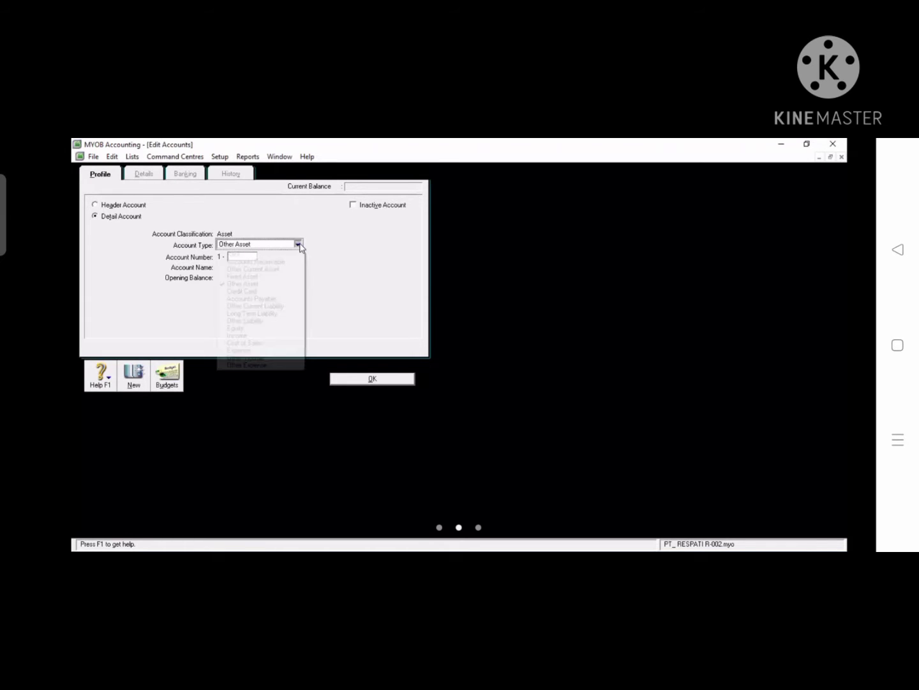
pyautogui.click(250, 269)
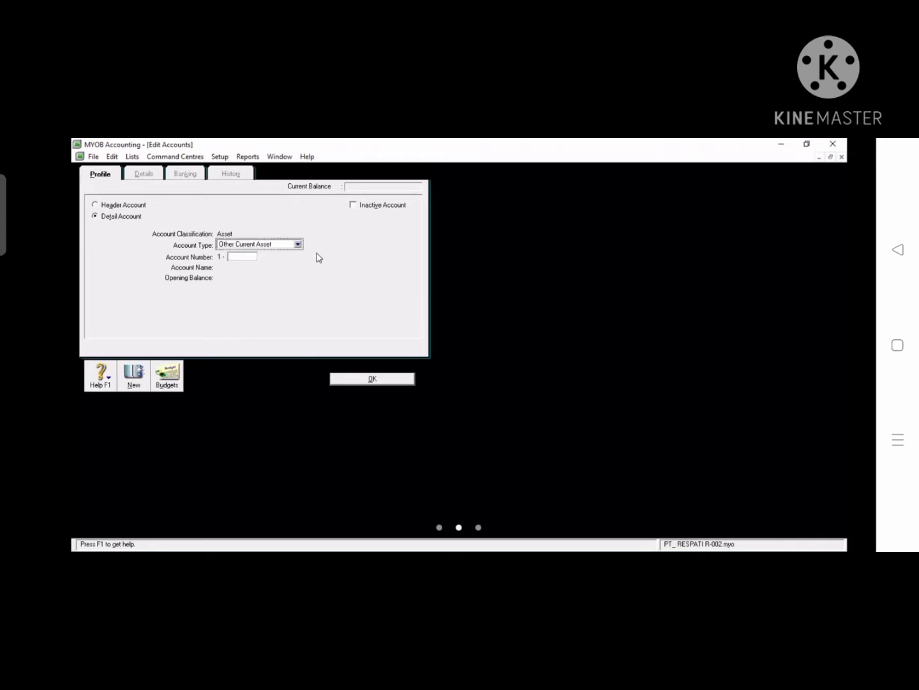
pyautogui.click(297, 244)
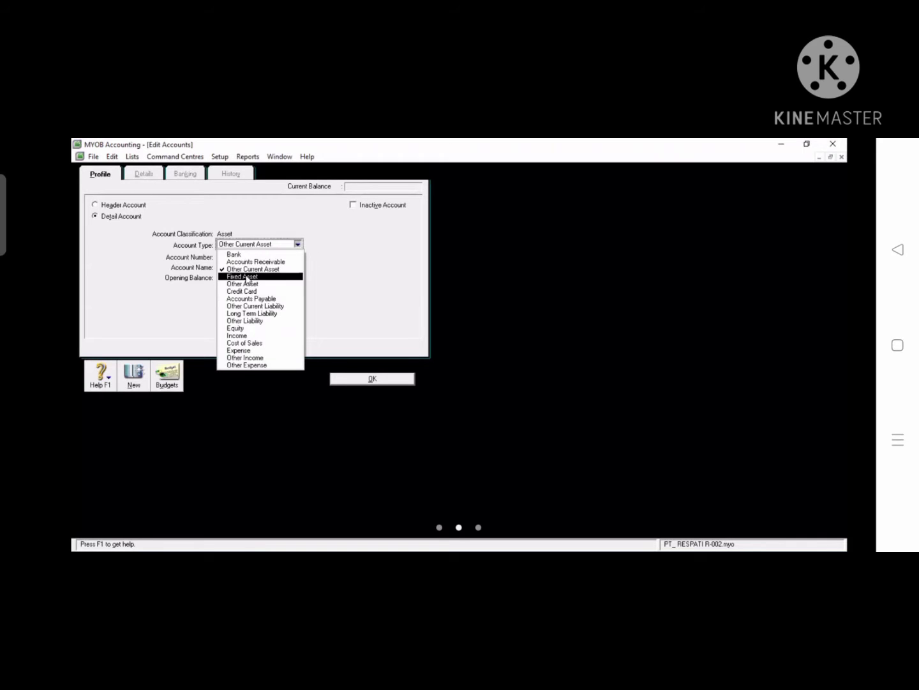
pyautogui.click(241, 255)
pyautogui.click(240, 256)
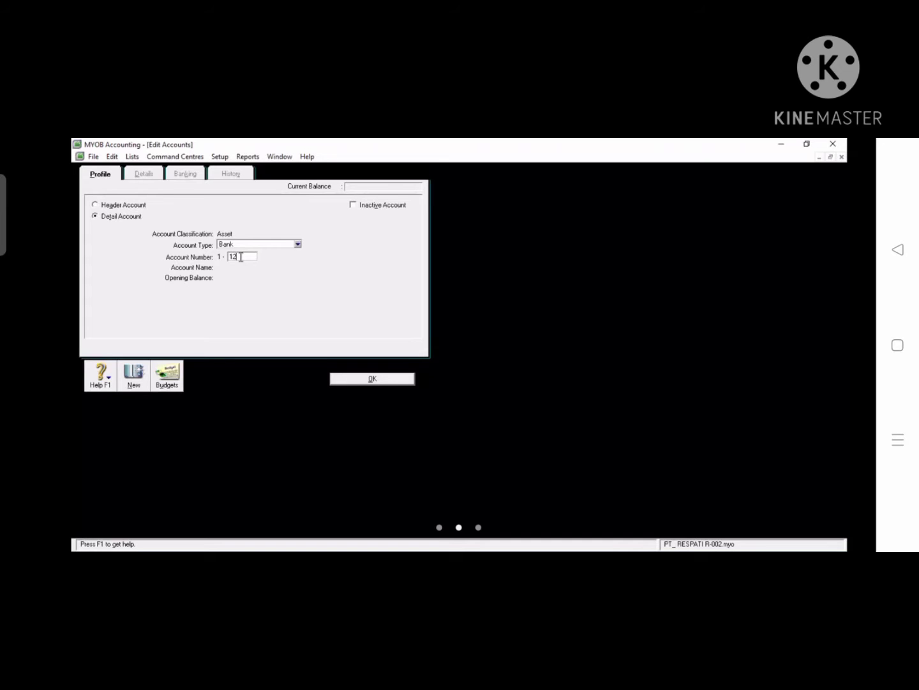
pyautogui.write('1200')
pyautogui.press('Tab')
pyautogui.write('BAN')
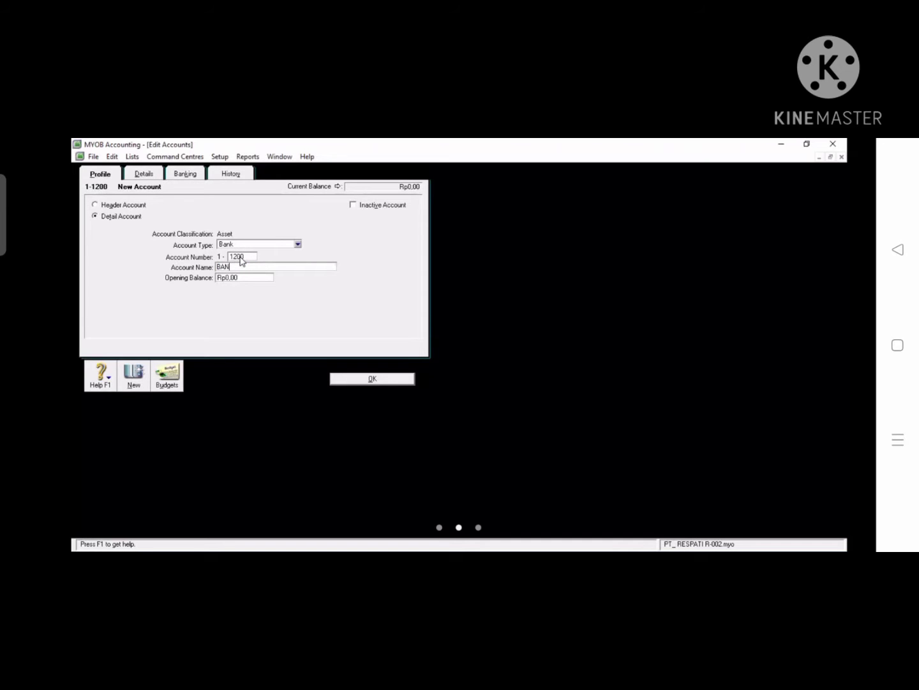
pyautogui.write('K ABADI')
pyautogui.click(366, 380)
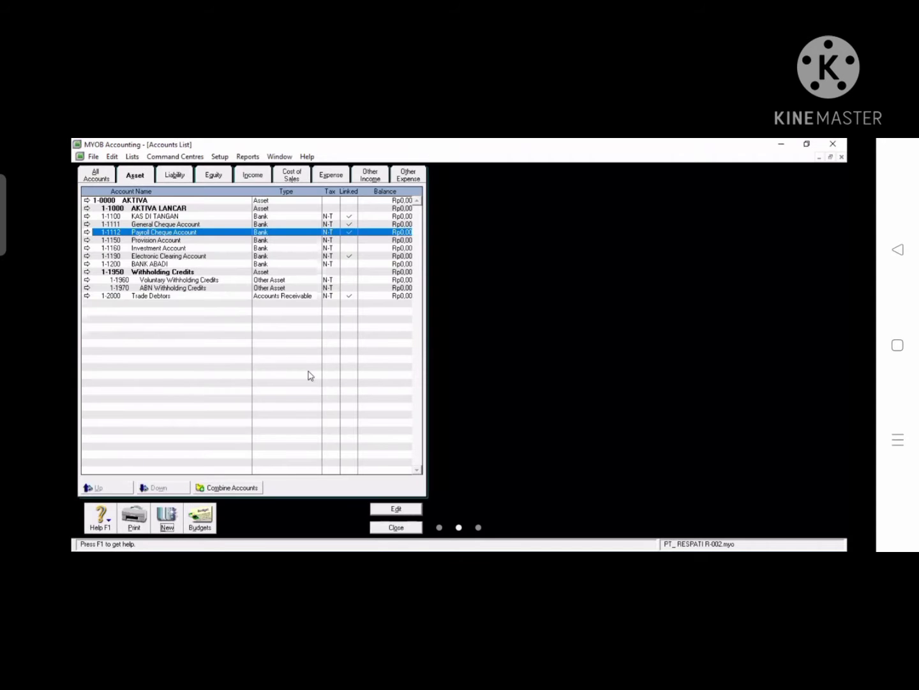
# Step: Change the Trade Debtors account to number 1-1400 with the name PIUTANG DAGANG, and start a new account record
pyautogui.click(87, 296)
pyautogui.click(87, 295)
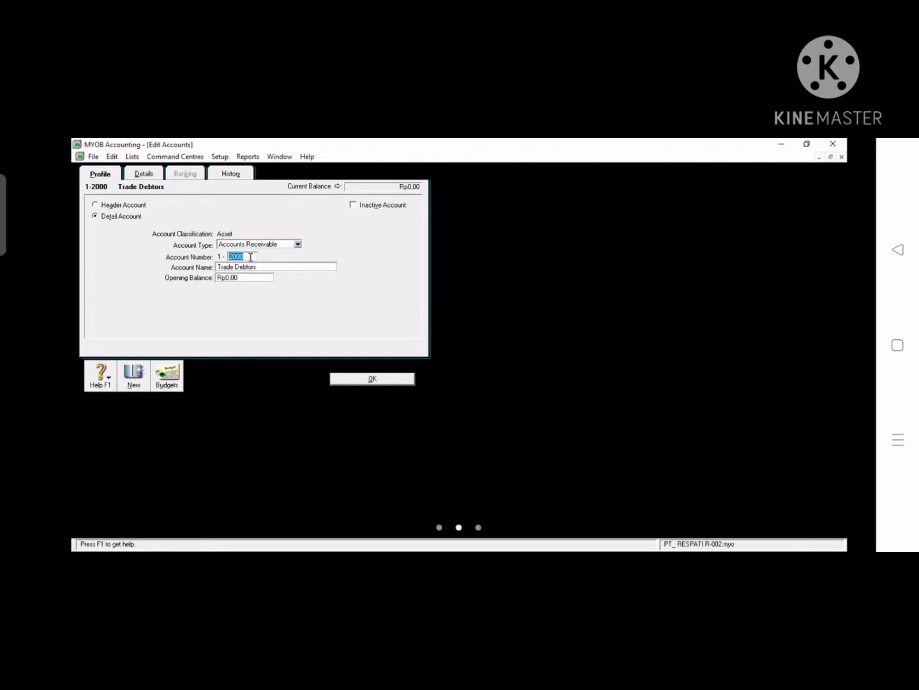
pyautogui.write('14')
pyautogui.press('Tab')
pyautogui.write('PIUTANG DAGANG')
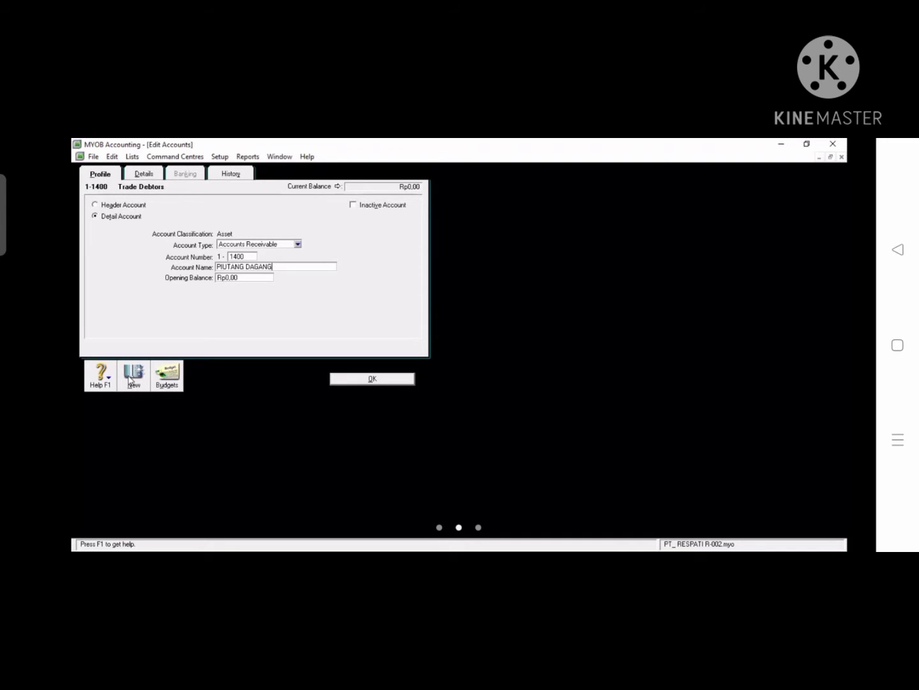
pyautogui.click(131, 376)
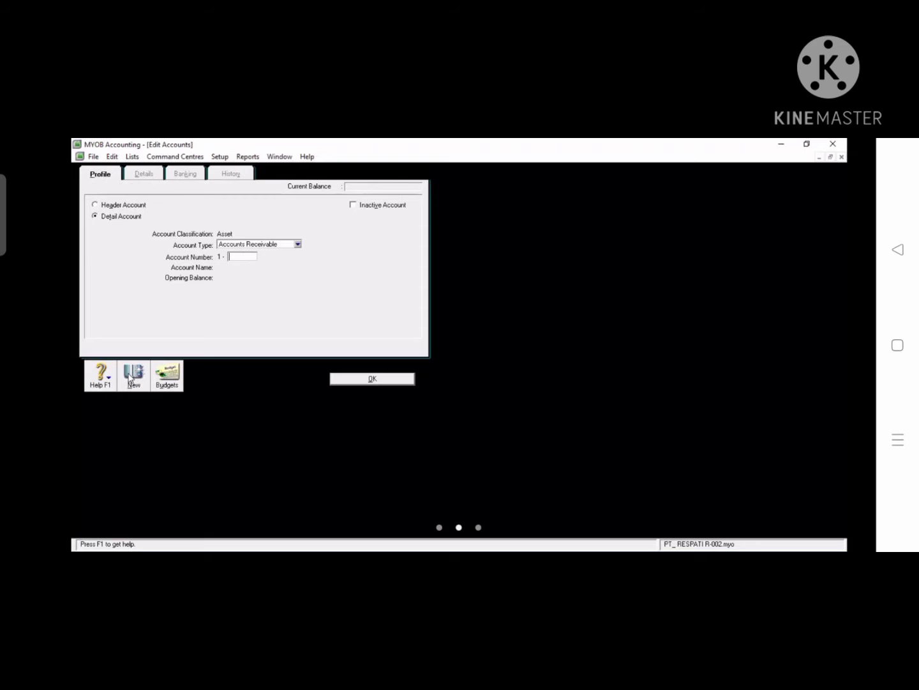
# Step: Create a new detail account of type Other Current Asset, numbered 1-1500 and named ASURANSI DIBAYAR DIMUKA
pyautogui.click(297, 245)
pyautogui.click(250, 268)
pyautogui.write('1500')
pyautogui.press('Tab')
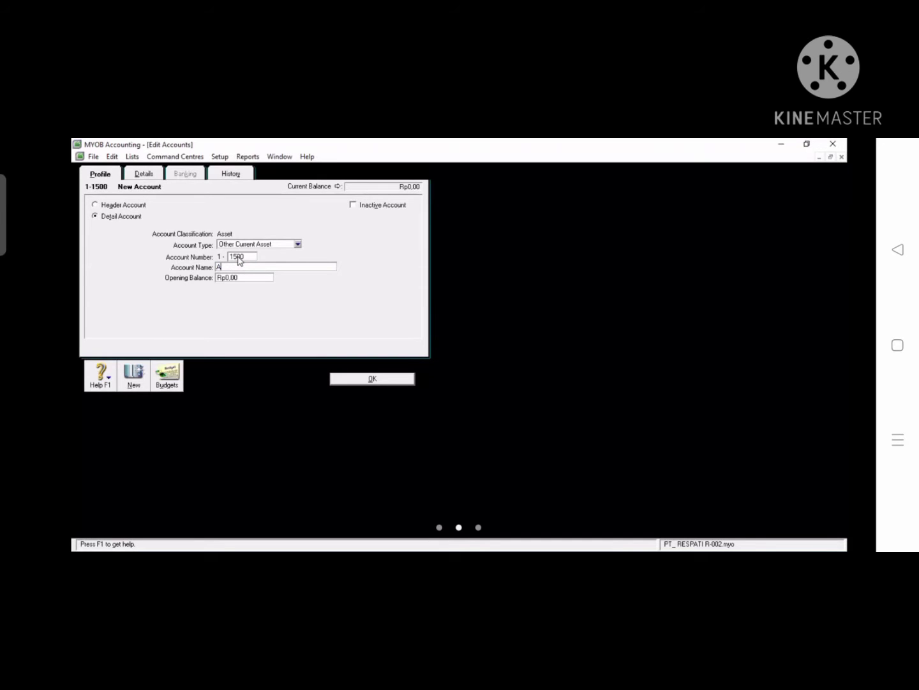
pyautogui.write('ASURANSI DIBAYAR DIMUKA')
# Step: Create another Other Current Asset detail account, numbered 1-1600 and named PERSEDIAAN BARANG DAGANG
pyautogui.click(133, 383)
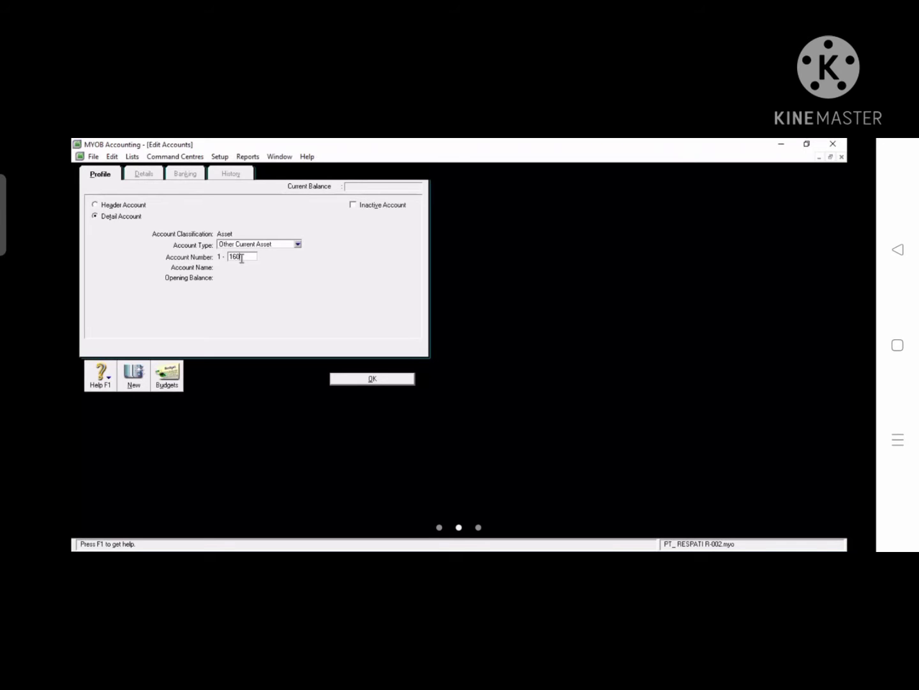
pyautogui.write('1600')
pyautogui.press('Tab')
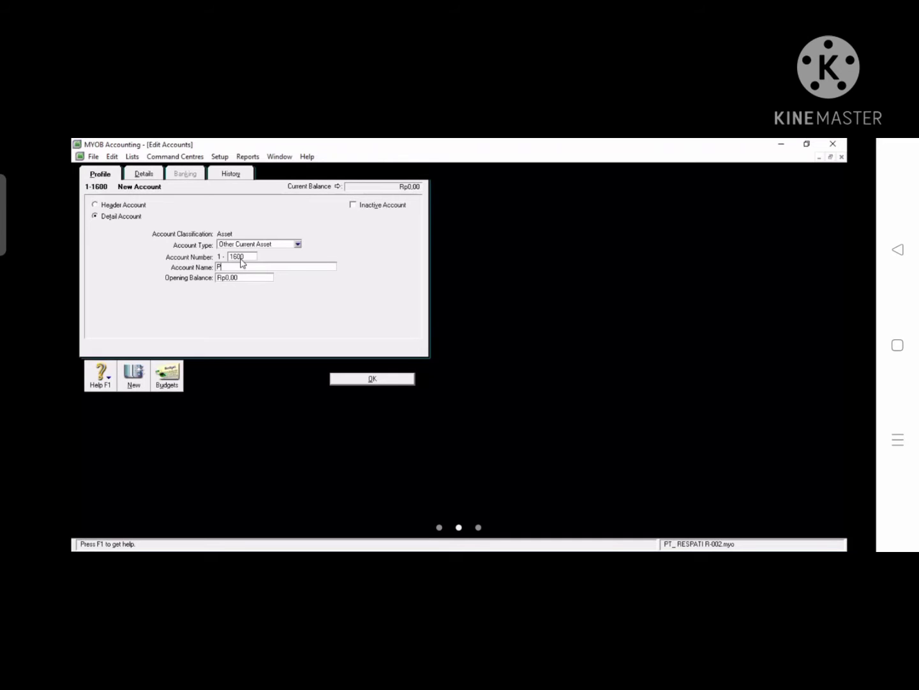
pyautogui.write('PERSEDIAAN BARANG DAGANG')
pyautogui.press('Return')
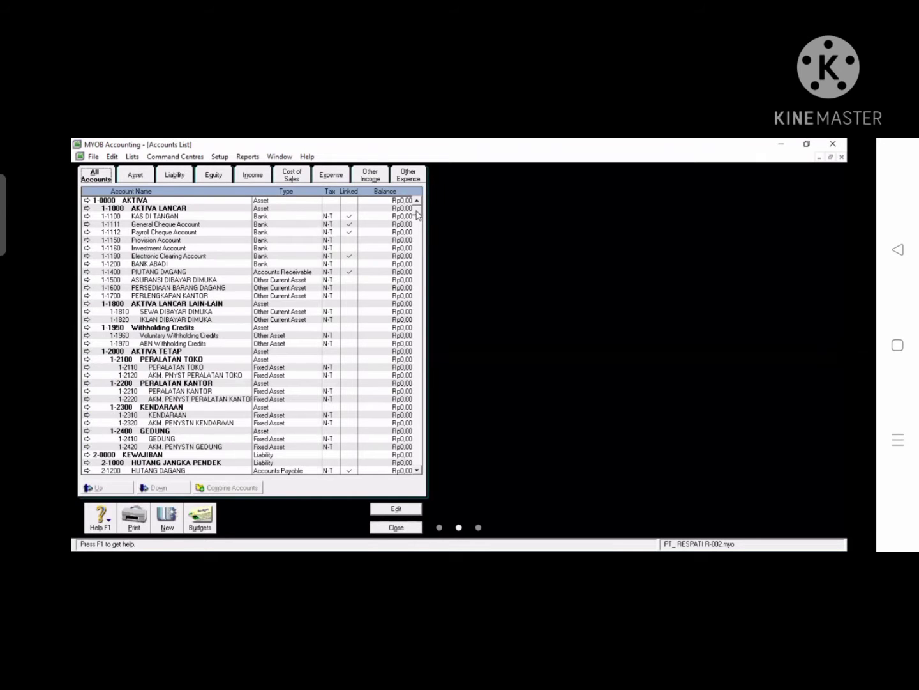
# Step: Review the chart of accounts category by category, from assets through other expenses, and close the accounts list
pyautogui.scroll(-1, 413, 218)
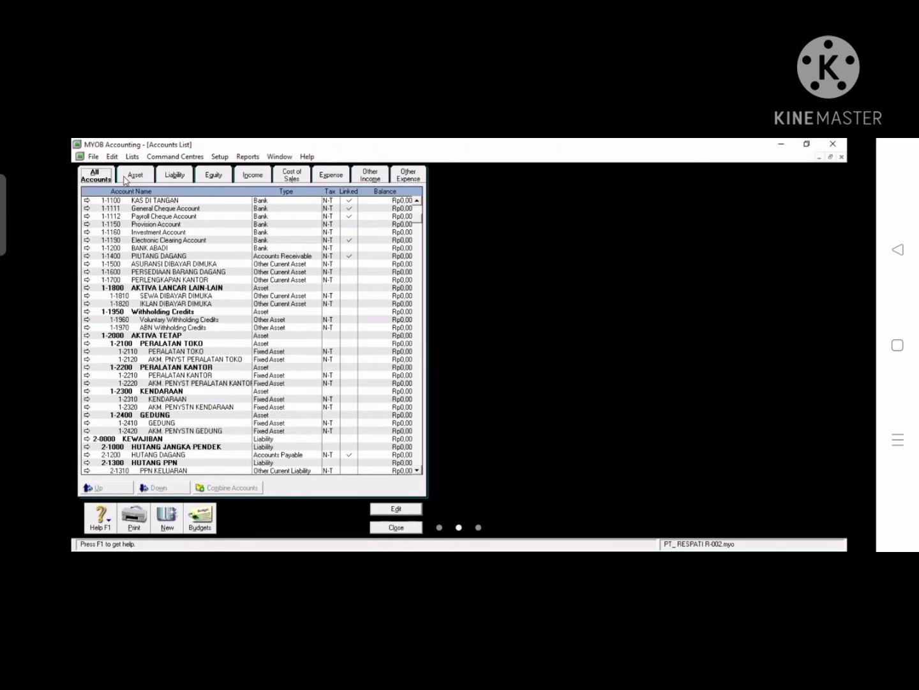
pyautogui.click(127, 180)
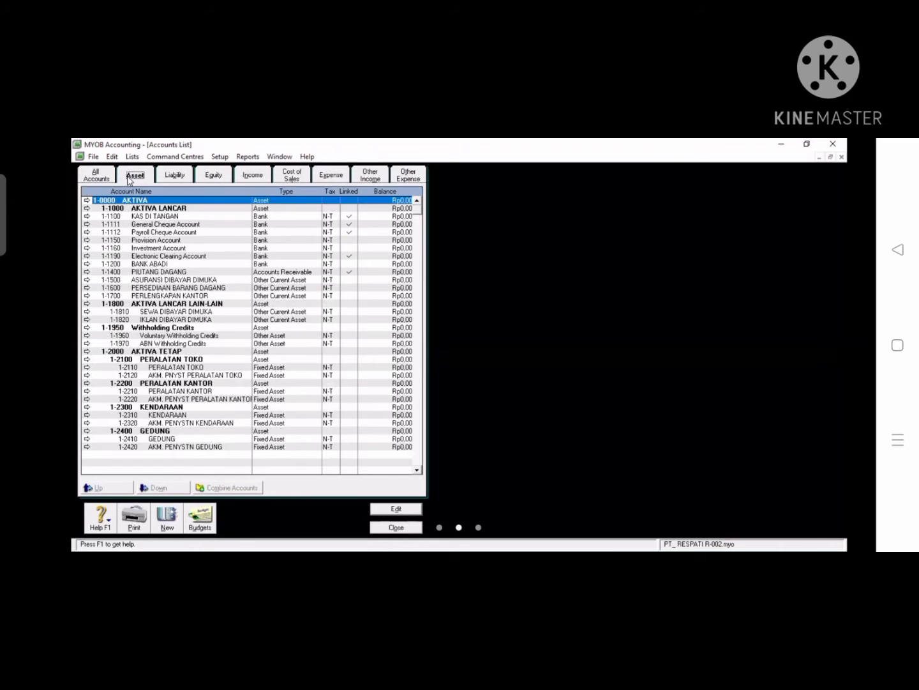
pyautogui.click(169, 176)
pyautogui.click(212, 177)
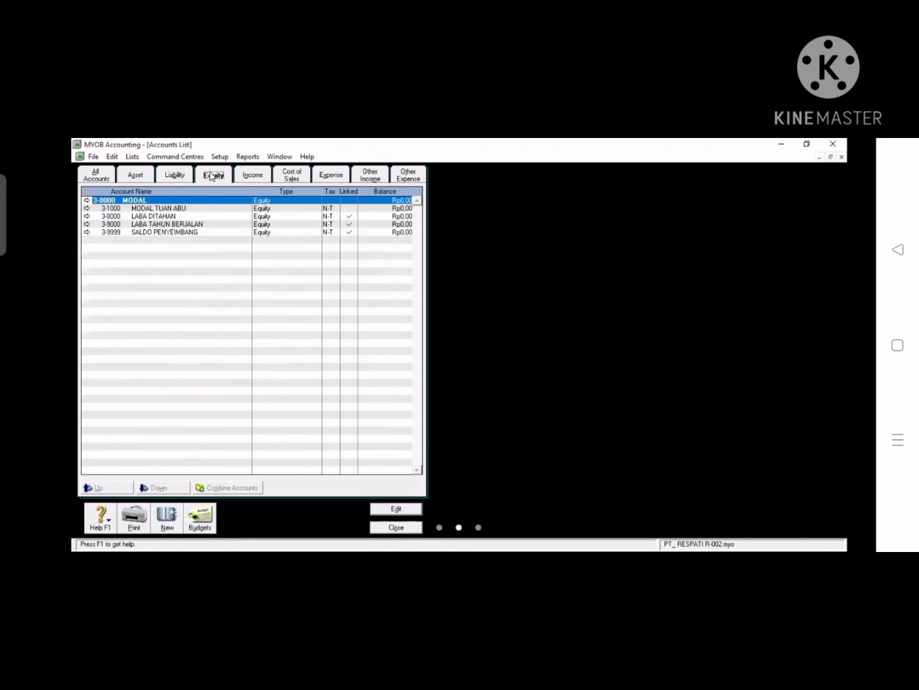
pyautogui.click(253, 177)
pyautogui.click(291, 177)
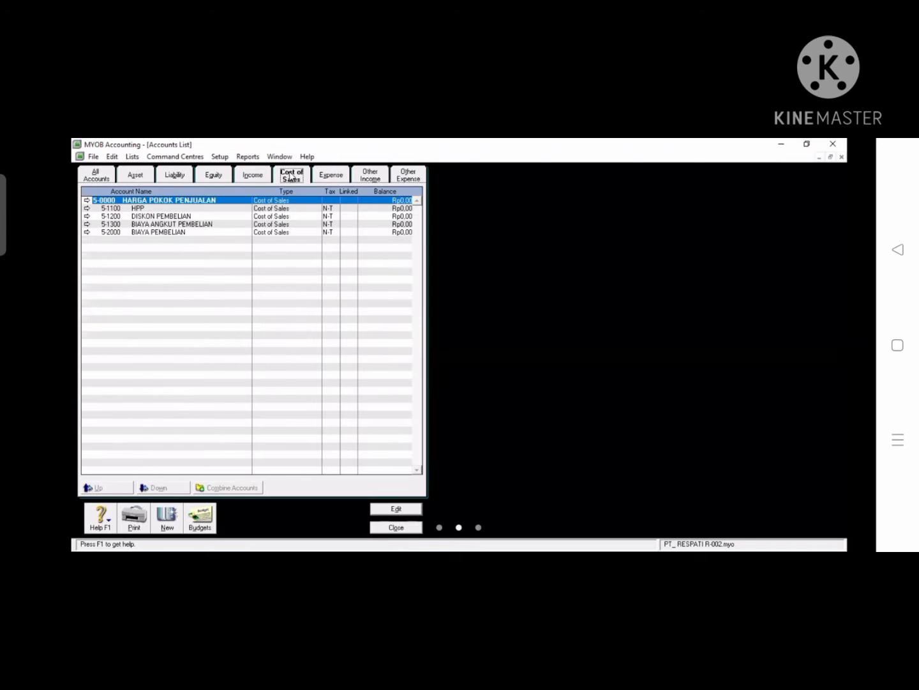
pyautogui.click(329, 178)
pyautogui.click(369, 175)
pyautogui.click(406, 176)
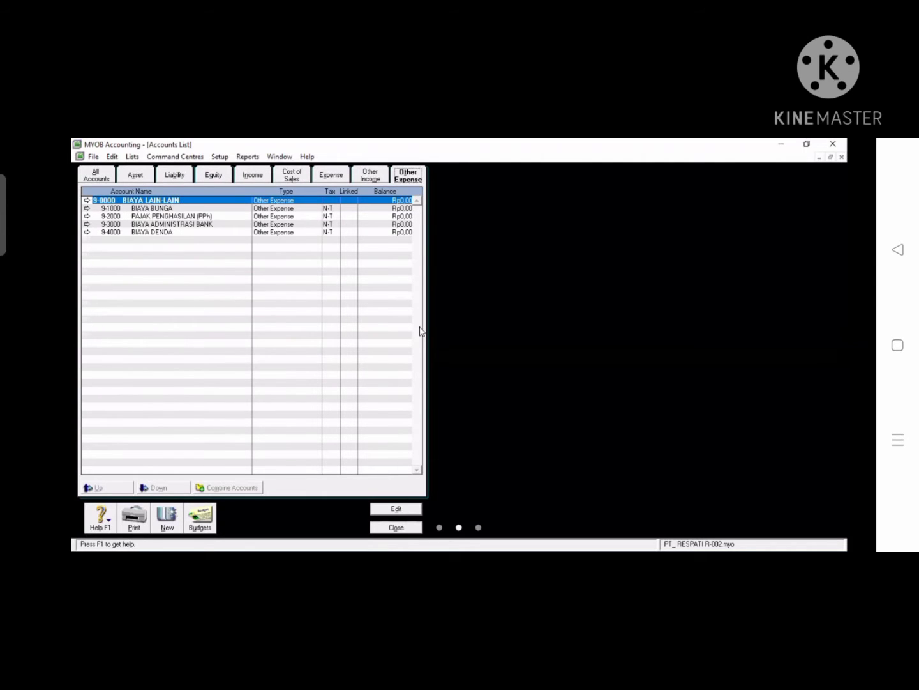
pyautogui.click(399, 528)
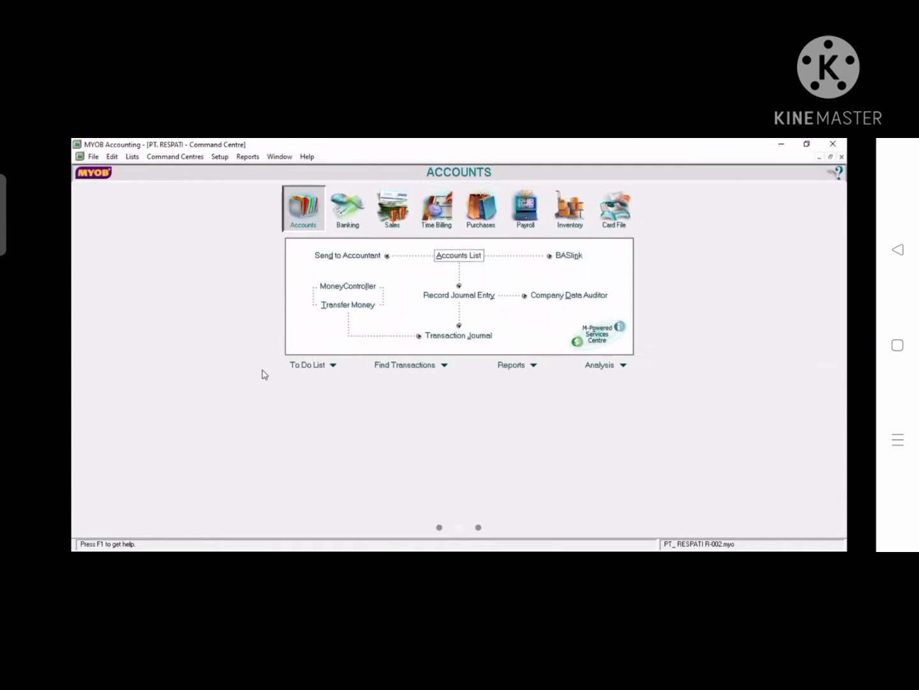
# Step: In the Accounts & Banking linked accounts, set the bank account for electronic payments to 1-1200 BANK ABADI and save
pyautogui.click(220, 158)
pyautogui.moveTo(304, 197)
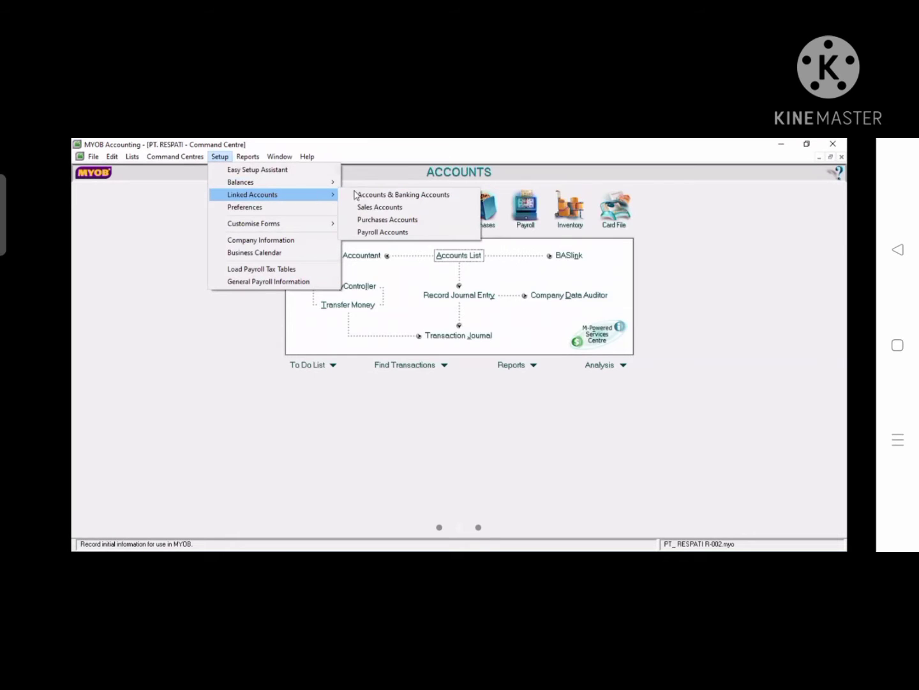
pyautogui.click(362, 195)
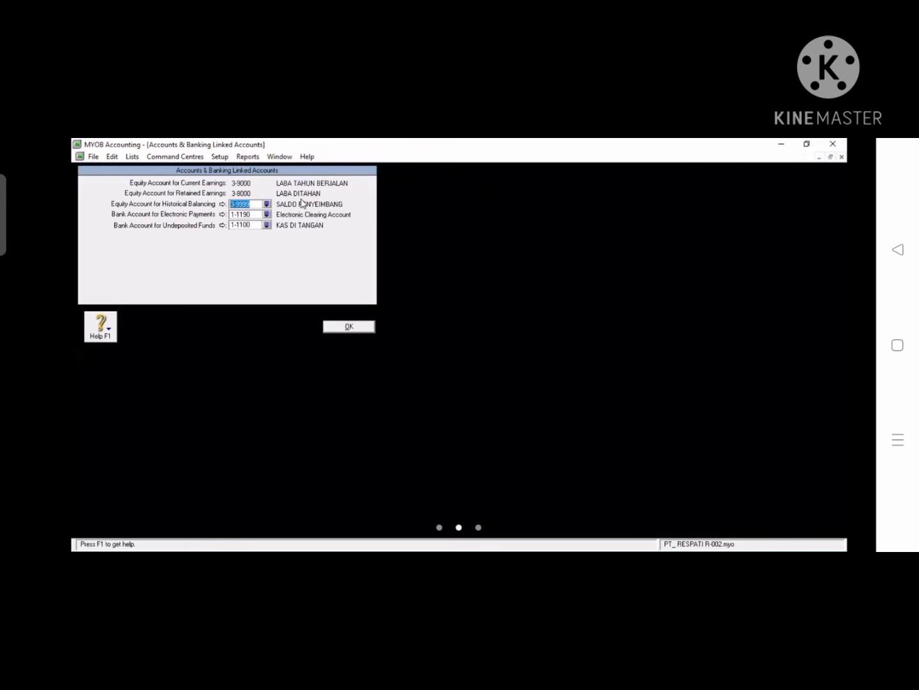
pyautogui.click(267, 214)
pyautogui.click(410, 336)
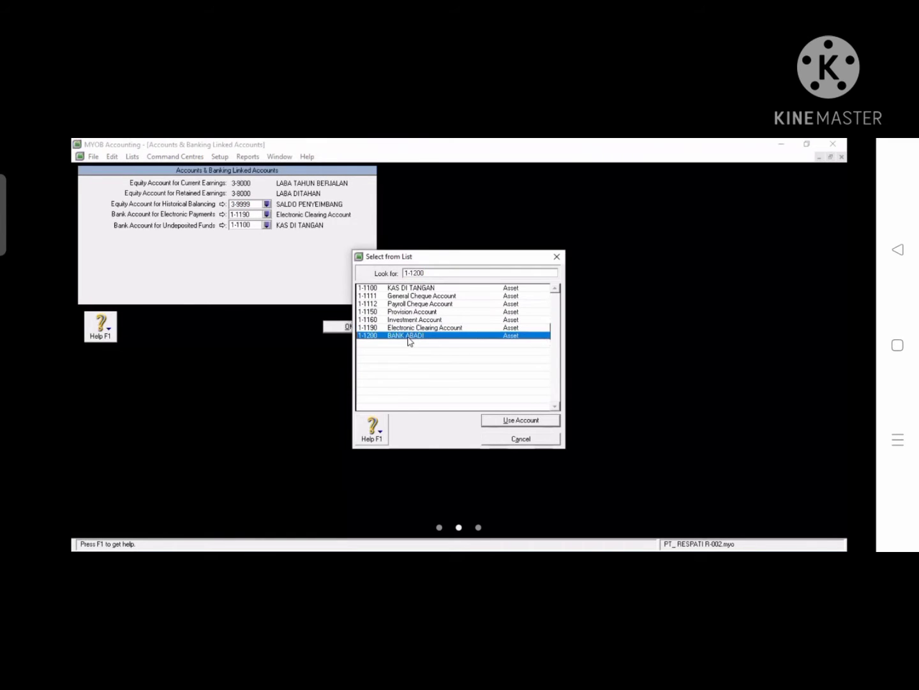
pyautogui.doubleClick(409, 337)
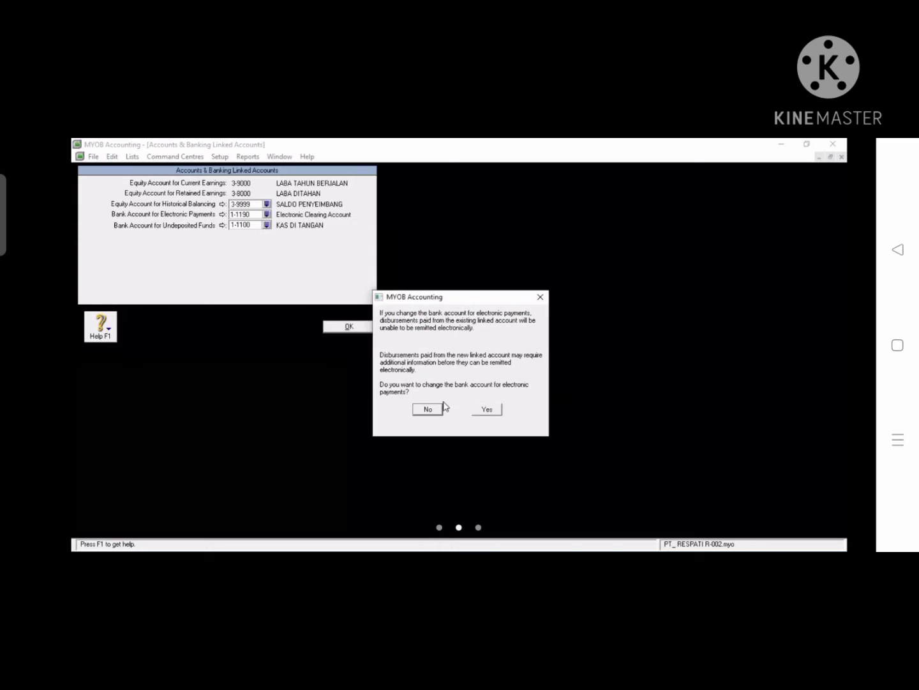
pyautogui.click(484, 410)
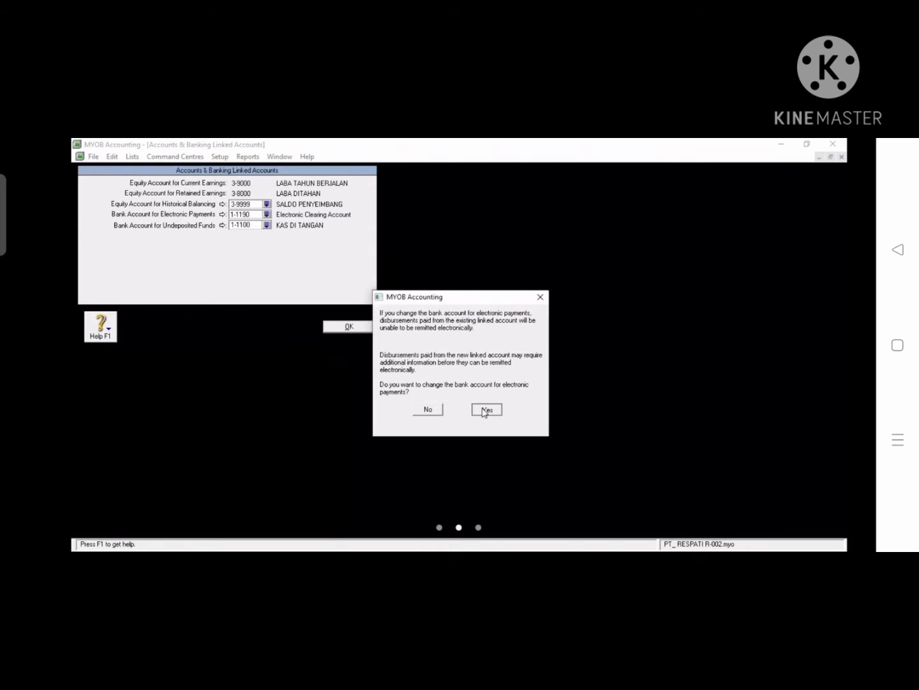
pyautogui.click(268, 225)
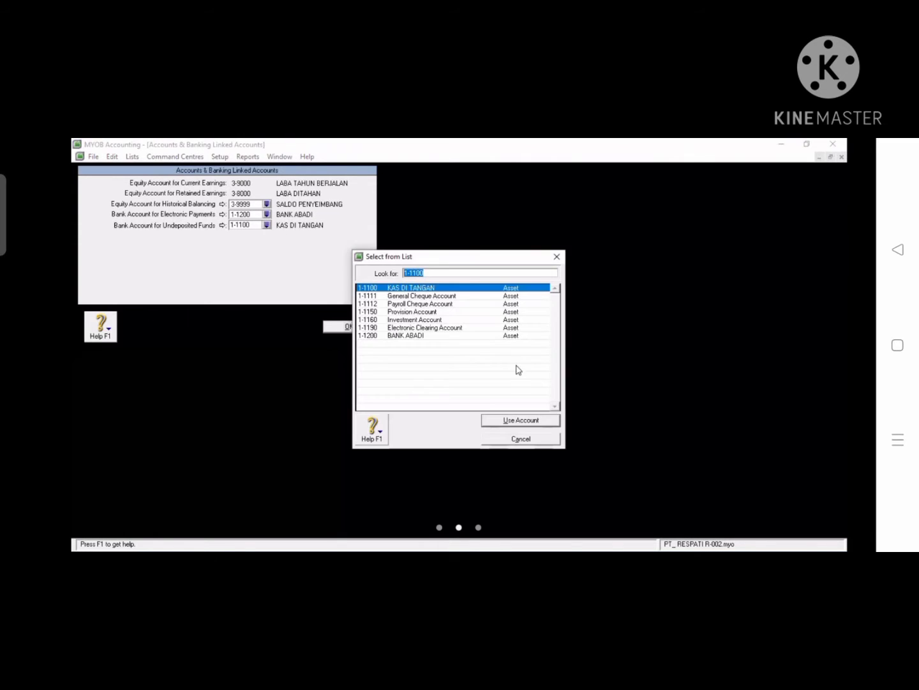
pyautogui.click(553, 259)
pyautogui.click(354, 326)
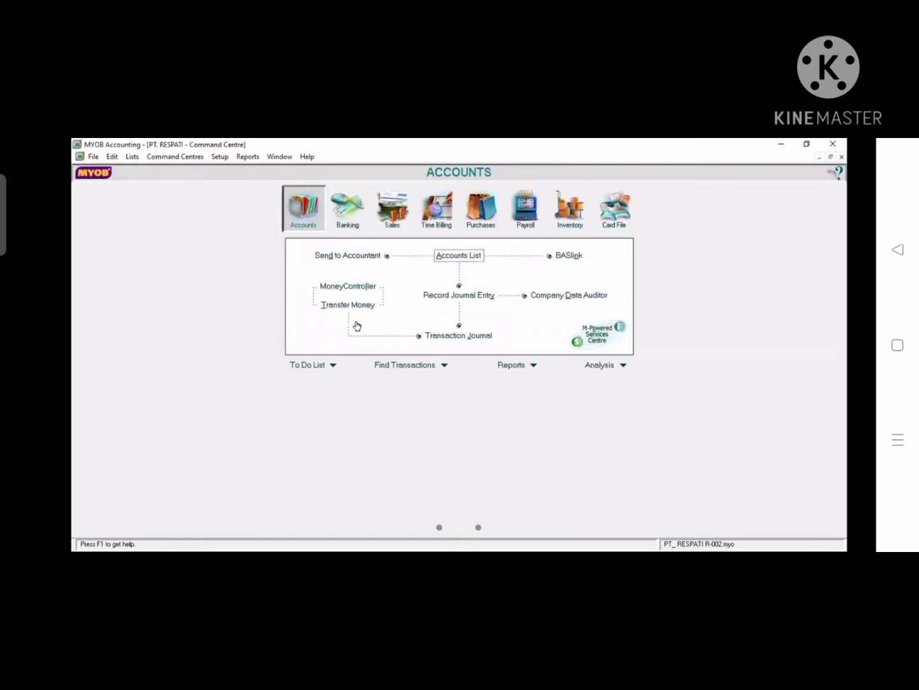
# Step: In the Sales linked accounts, set the bank account for customer receipts to 1-1100 KAS DI TANGAN
pyautogui.click(221, 160)
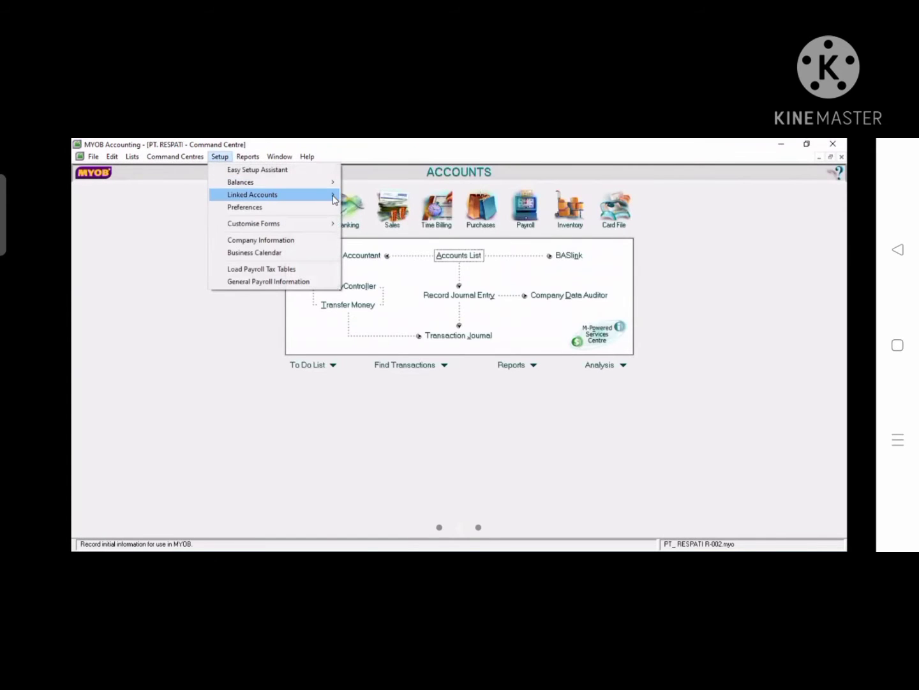
pyautogui.moveTo(300, 194)
pyautogui.click(365, 209)
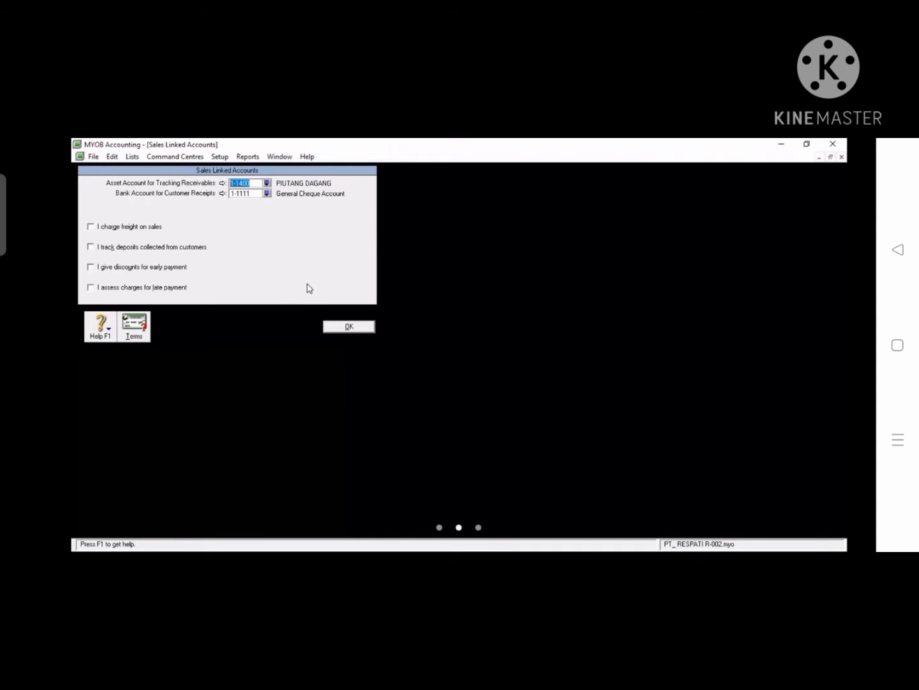
pyautogui.click(268, 192)
pyautogui.click(397, 289)
pyautogui.press('Return')
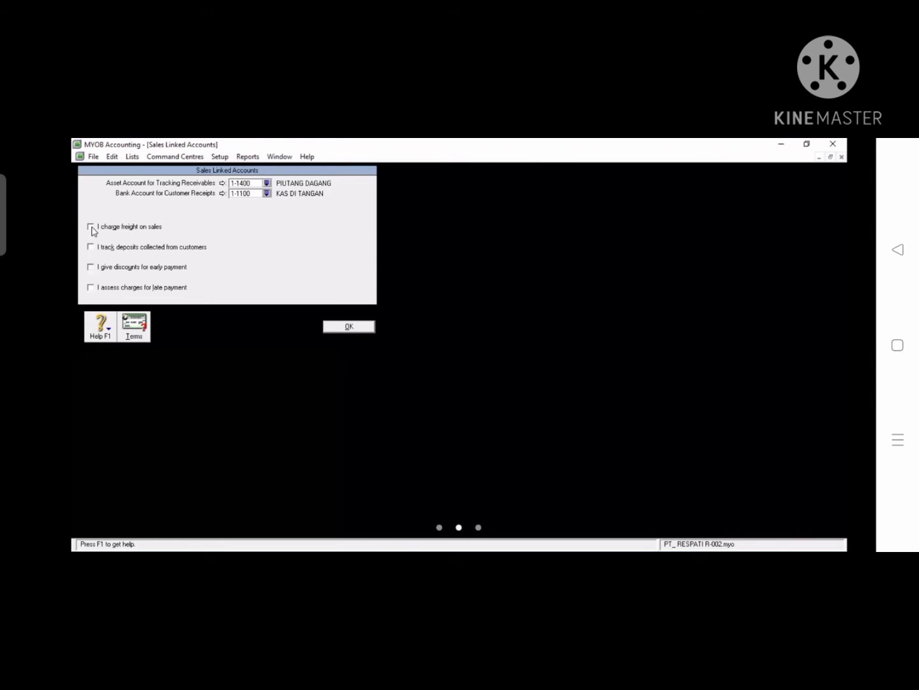
# Step: Enable charging freight on sales and link it to income account 4-4000 BIAYA ANGKUT PENJUALAN
pyautogui.click(90, 228)
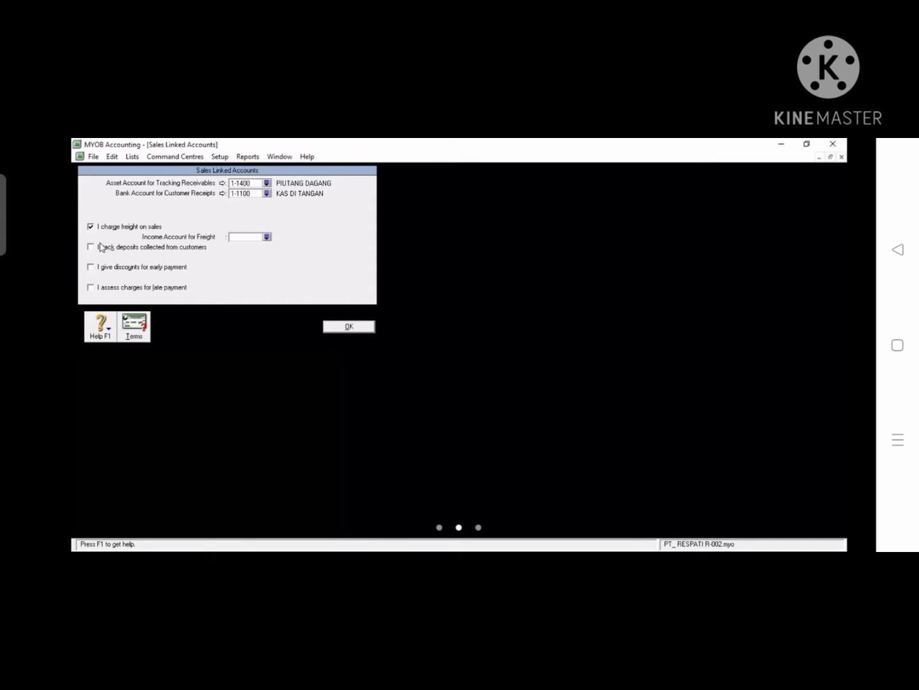
pyautogui.click(267, 237)
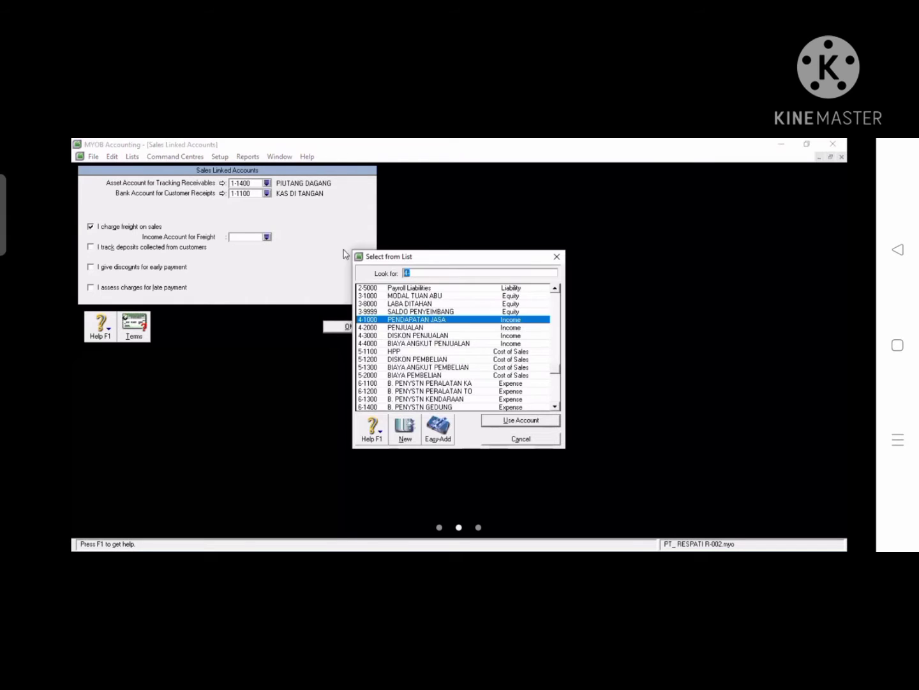
pyautogui.doubleClick(418, 343)
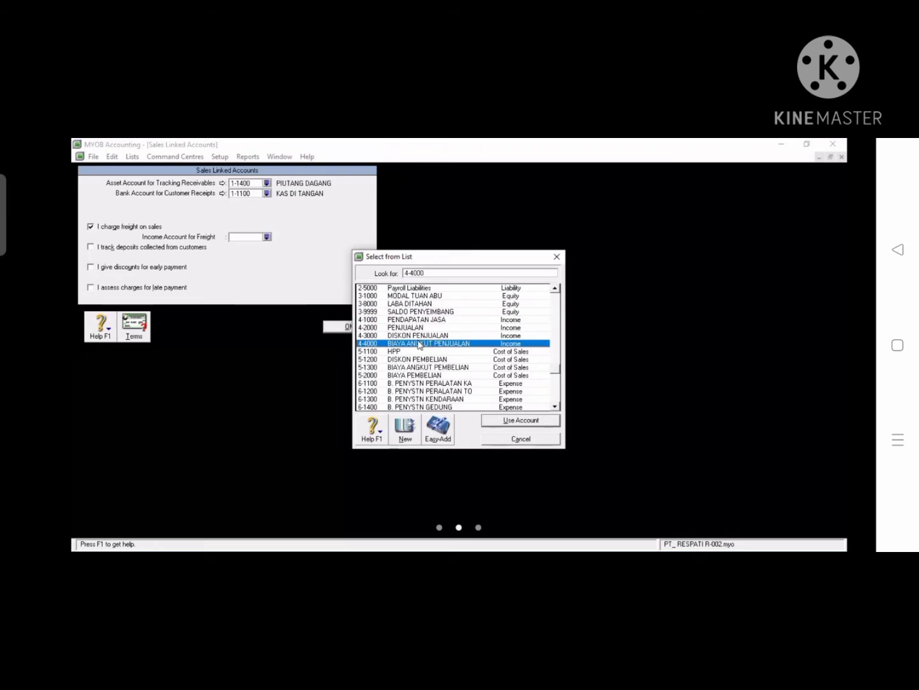
# Step: Enable discounts for early payment on sales, link them to account 4-3000 DISKON PENJUALAN, and save the Sales linked accounts
pyautogui.click(91, 267)
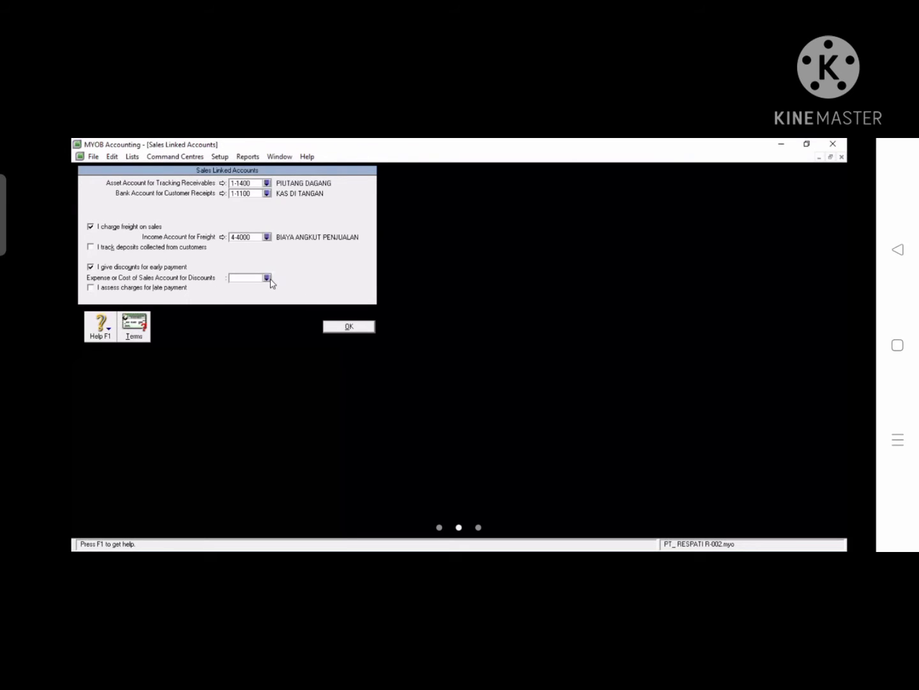
pyautogui.click(268, 277)
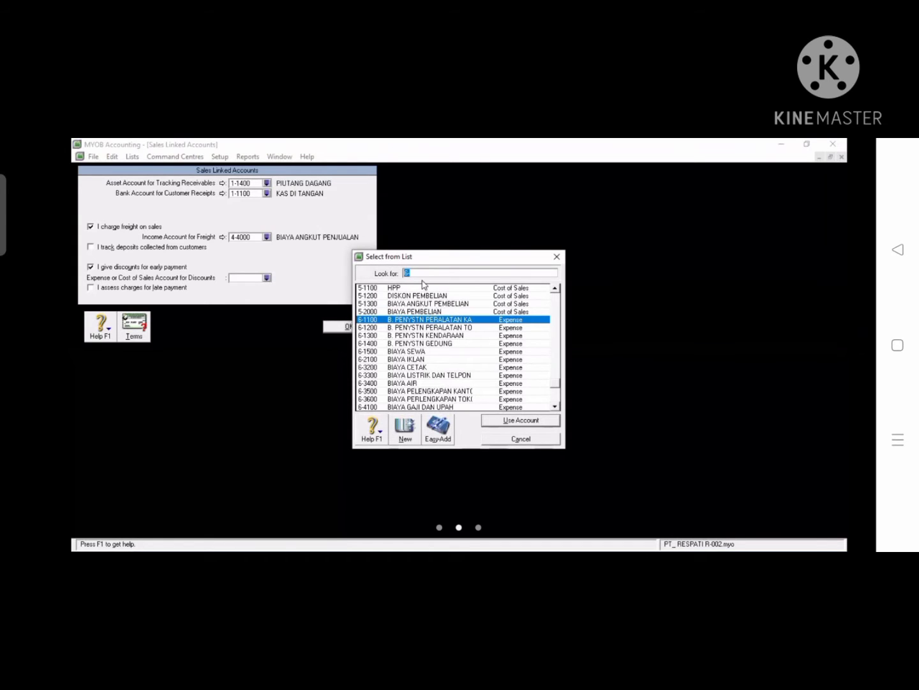
pyautogui.write('4')
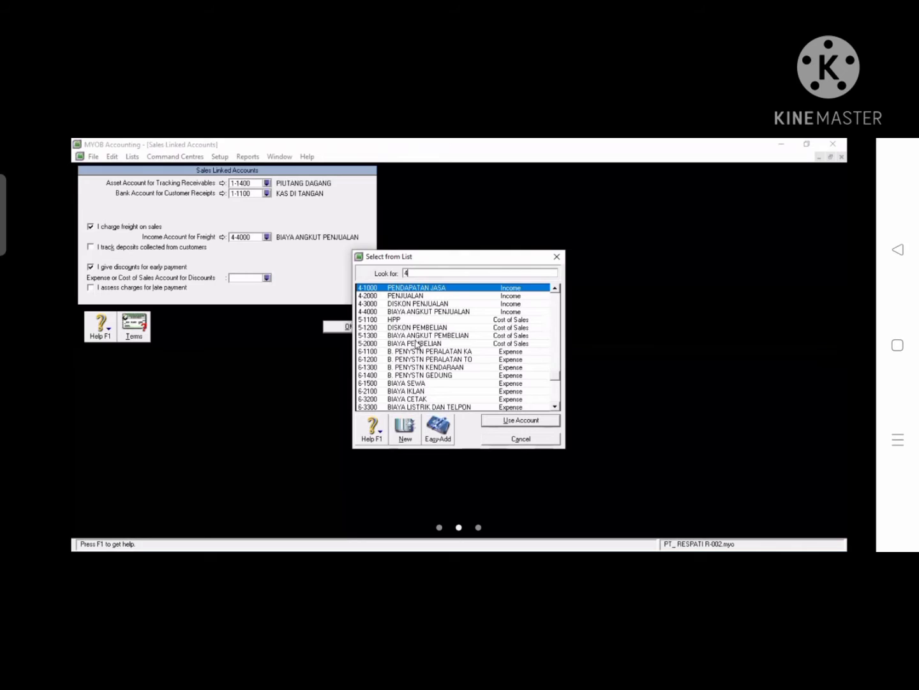
pyautogui.click(415, 304)
pyautogui.press('Return')
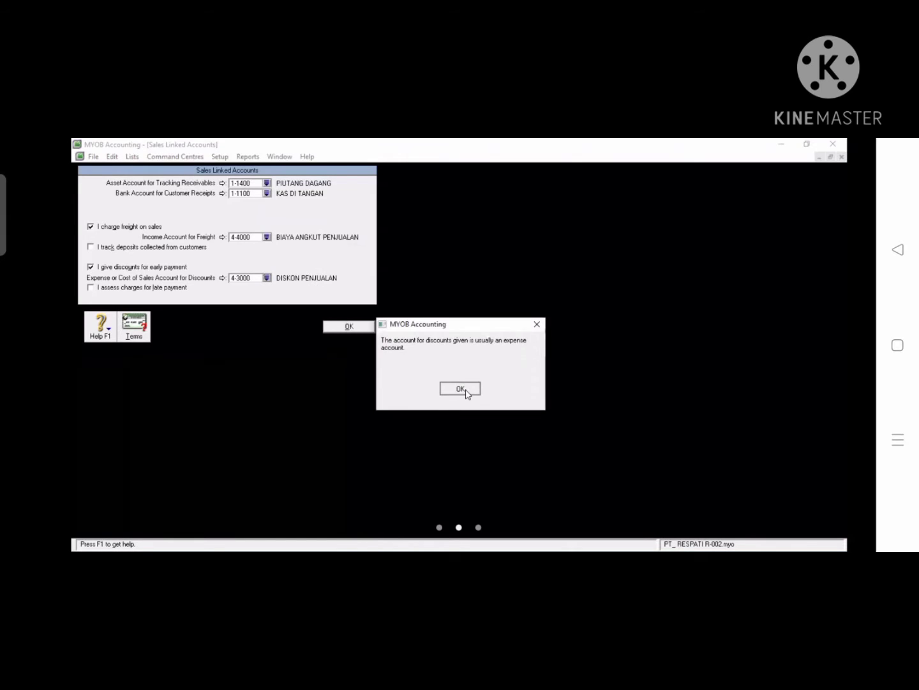
pyautogui.click(465, 392)
pyautogui.click(349, 326)
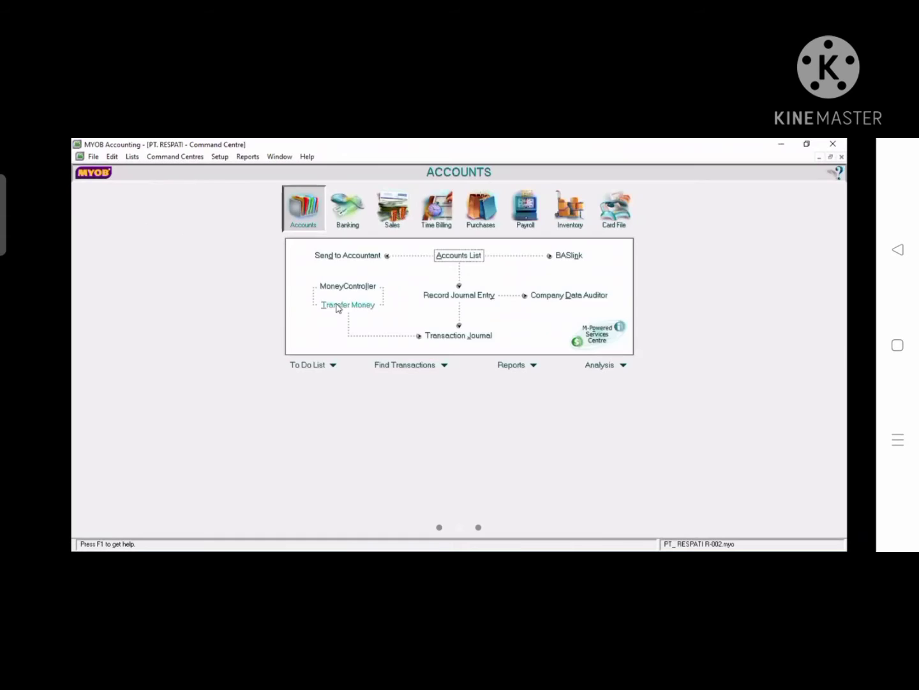
# Step: In the Purchases linked accounts, set the bank account for paying bills to 1-1100 KAS DI TANGAN and disable receiving items without a supplier bill
pyautogui.click(219, 156)
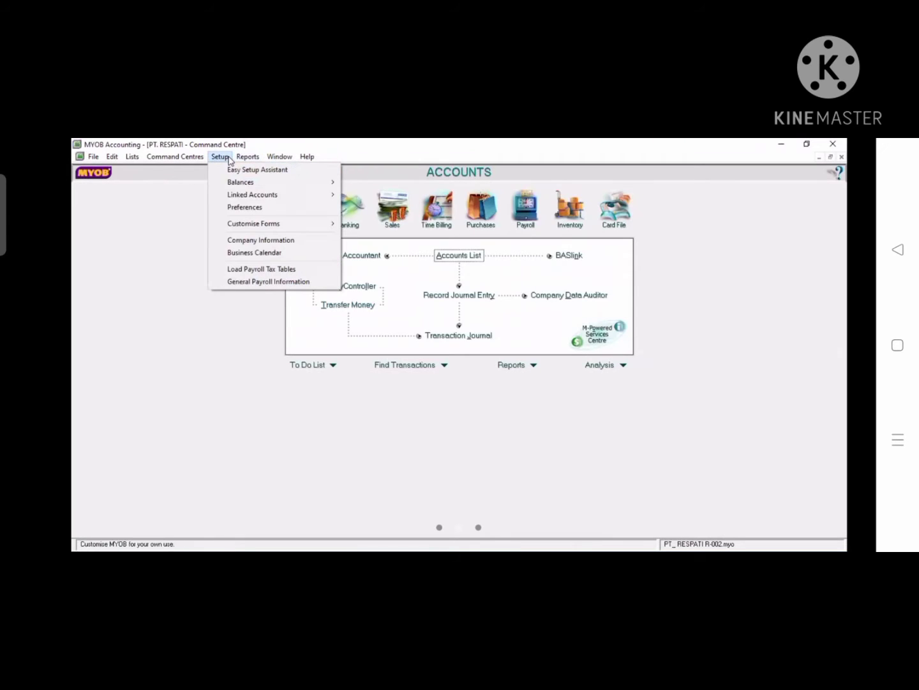
pyautogui.moveTo(300, 194)
pyautogui.click(376, 219)
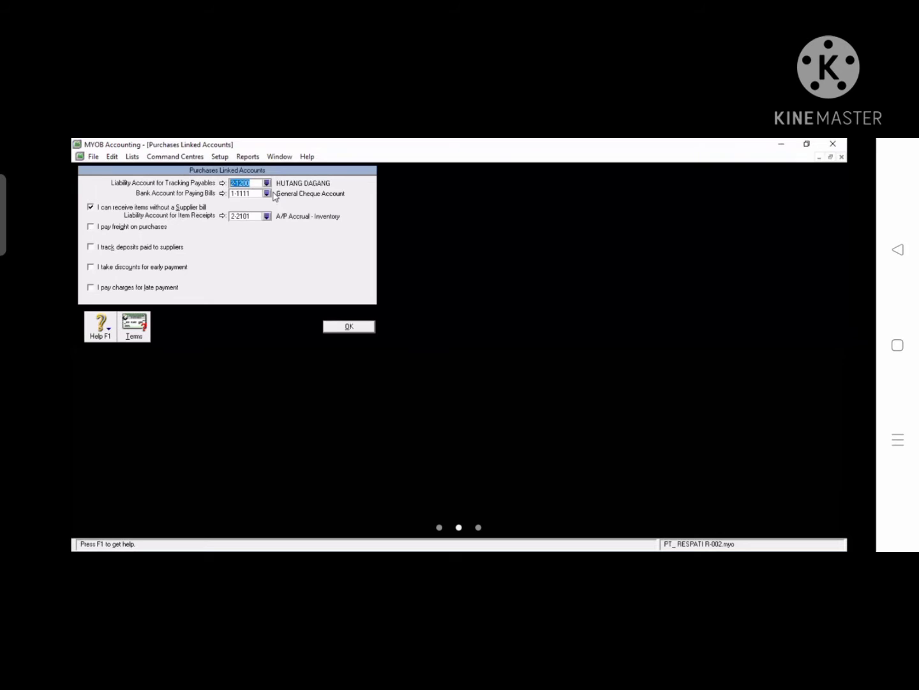
pyautogui.click(267, 192)
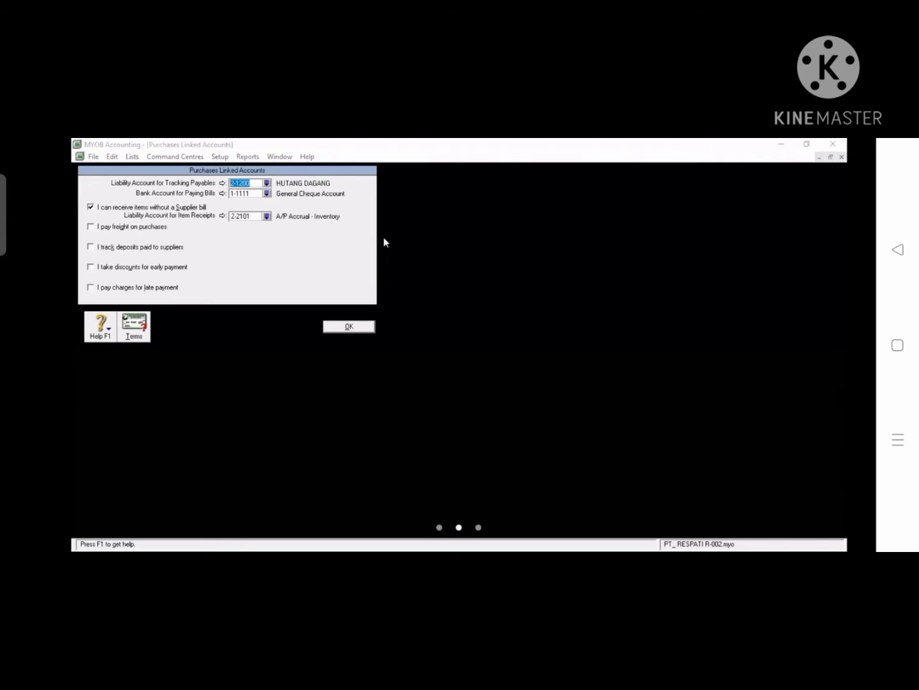
pyautogui.click(402, 288)
pyautogui.doubleClick(402, 289)
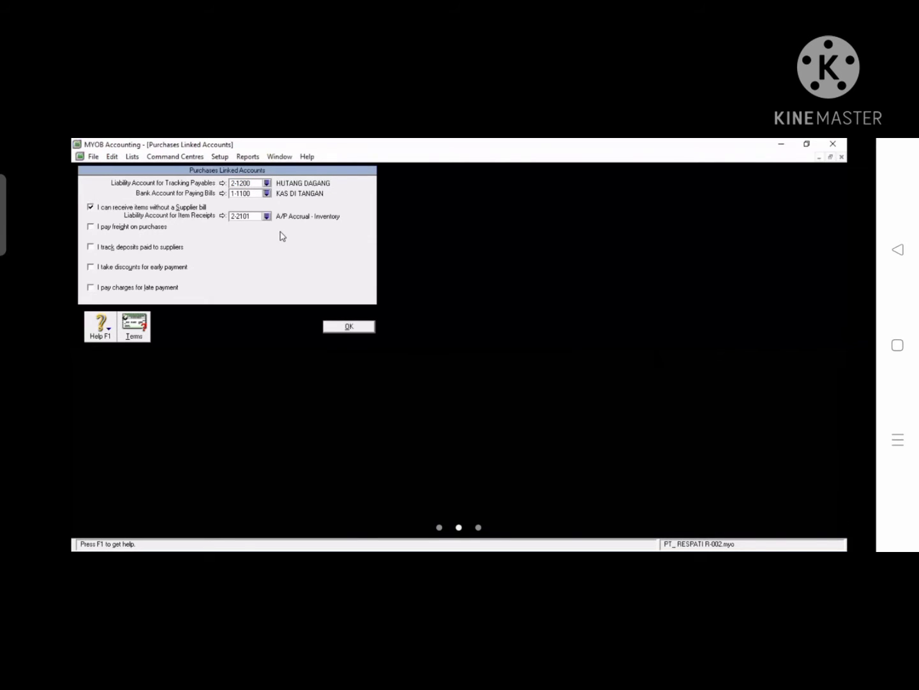
pyautogui.click(90, 206)
# Step: Enable paying freight on purchases and link it to cost of sales account 5-1300 BIAYA ANGKUT PEMBELIAN
pyautogui.click(90, 227)
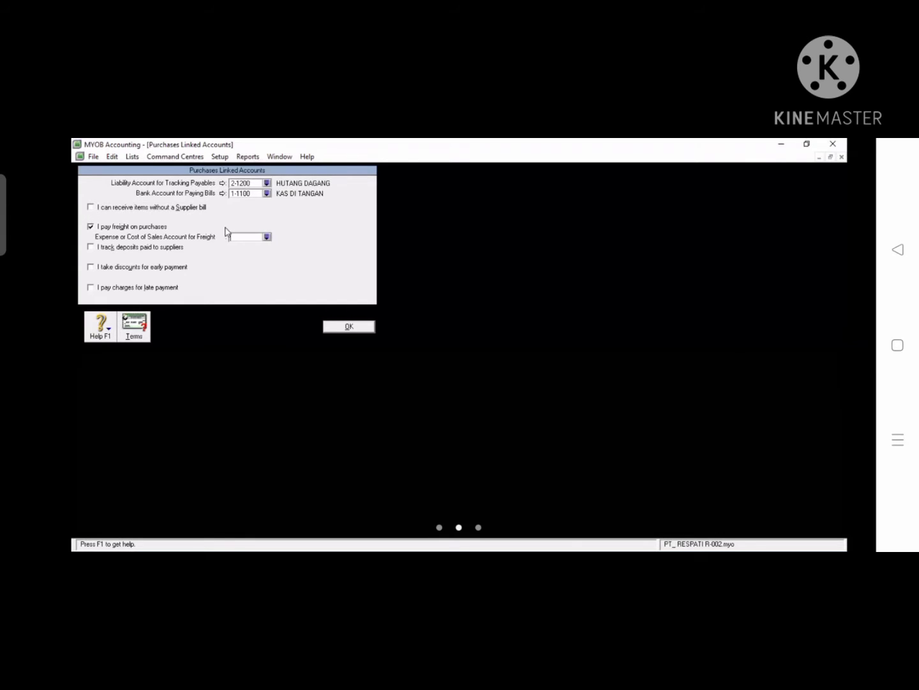
pyautogui.click(267, 237)
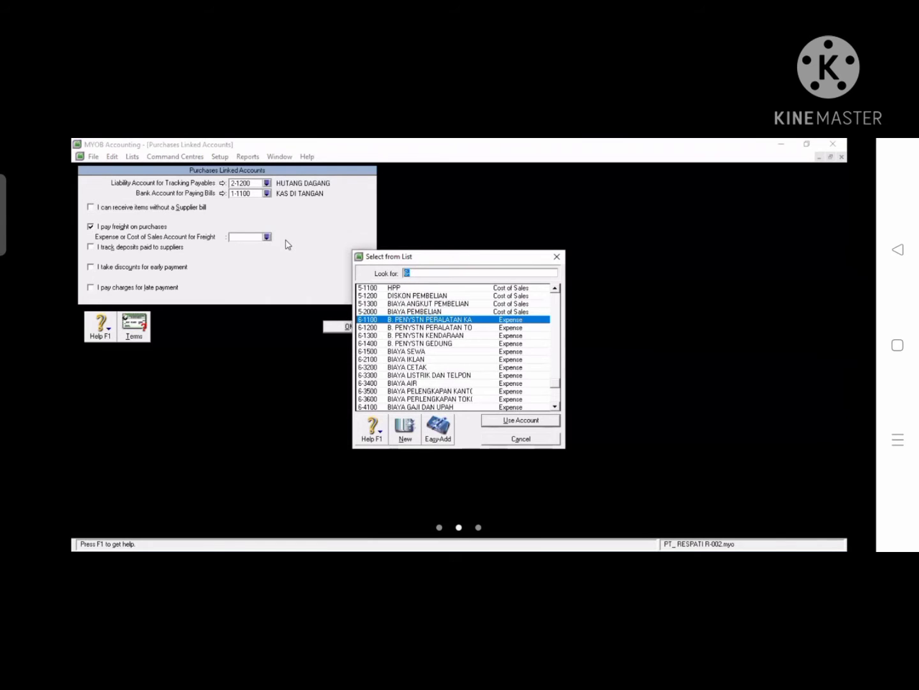
pyautogui.write('4')
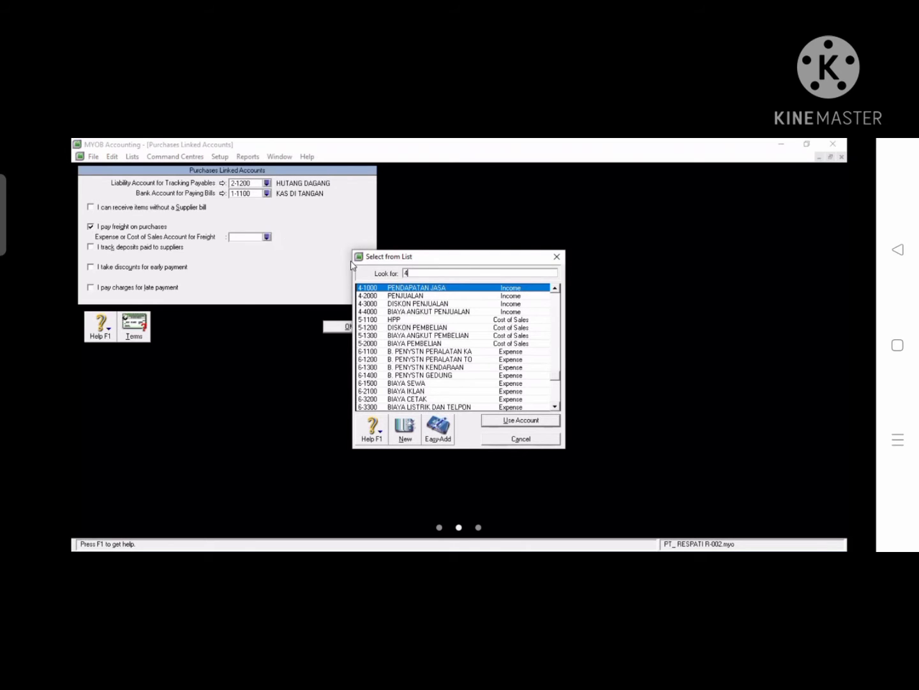
pyautogui.doubleClick(435, 335)
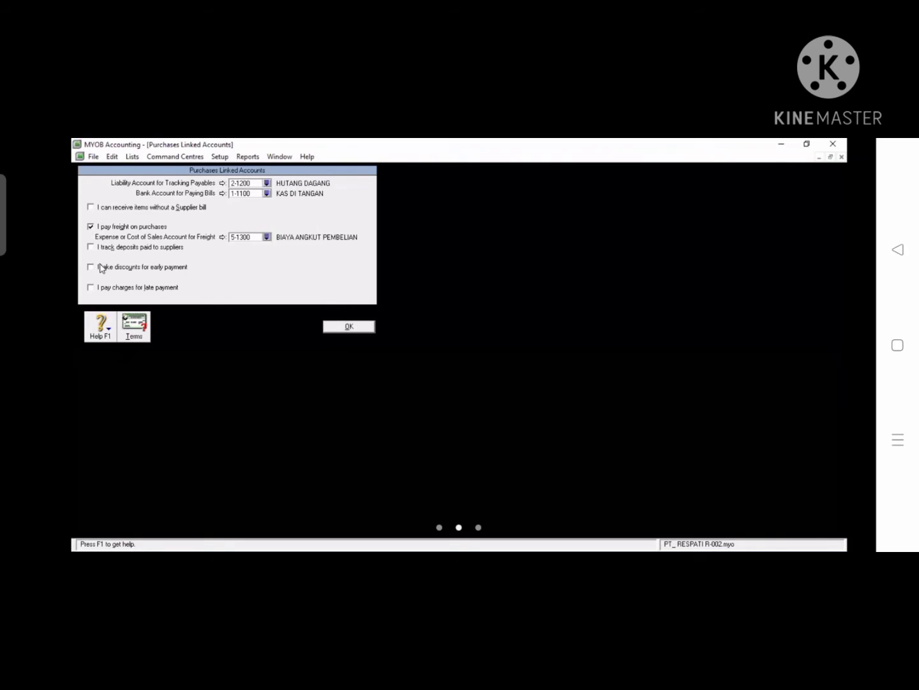
# Step: Enable taking discounts for early payment, link them to account 5-1200 DISKON PEMBELIAN, and save the Purchases linked accounts
pyautogui.click(89, 267)
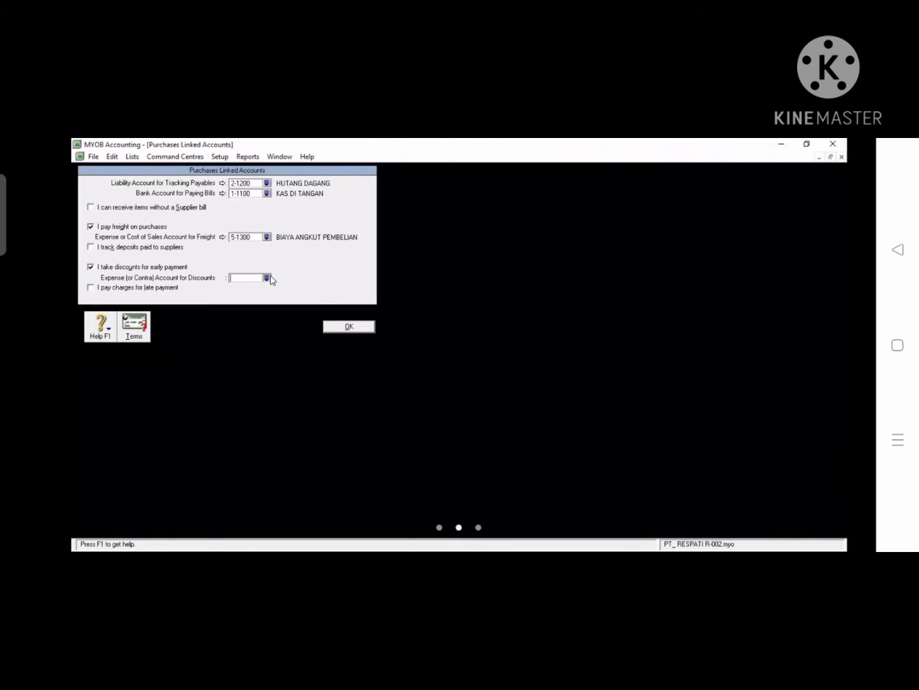
pyautogui.click(267, 278)
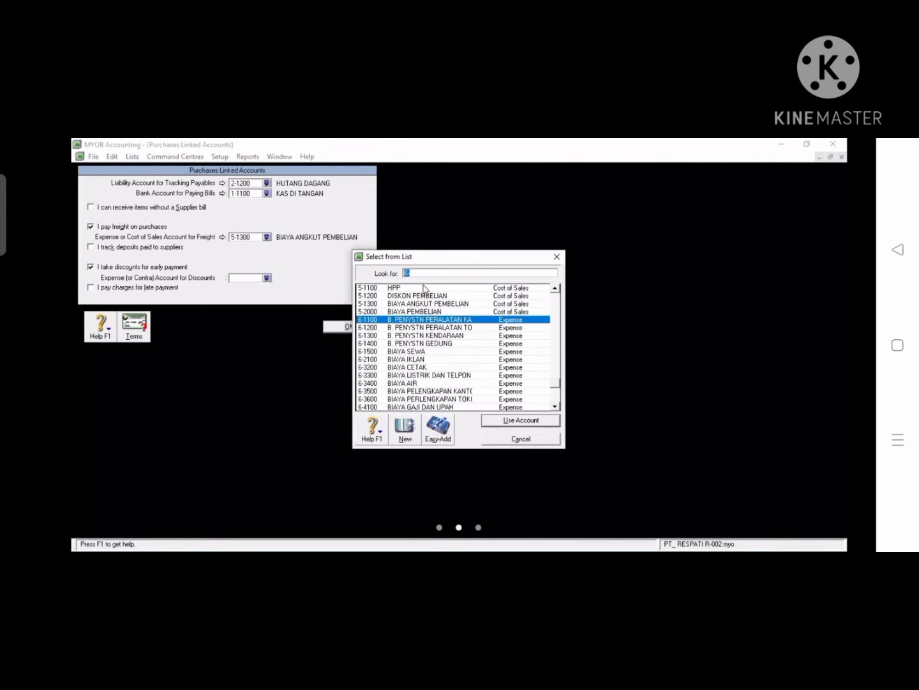
pyautogui.click(398, 296)
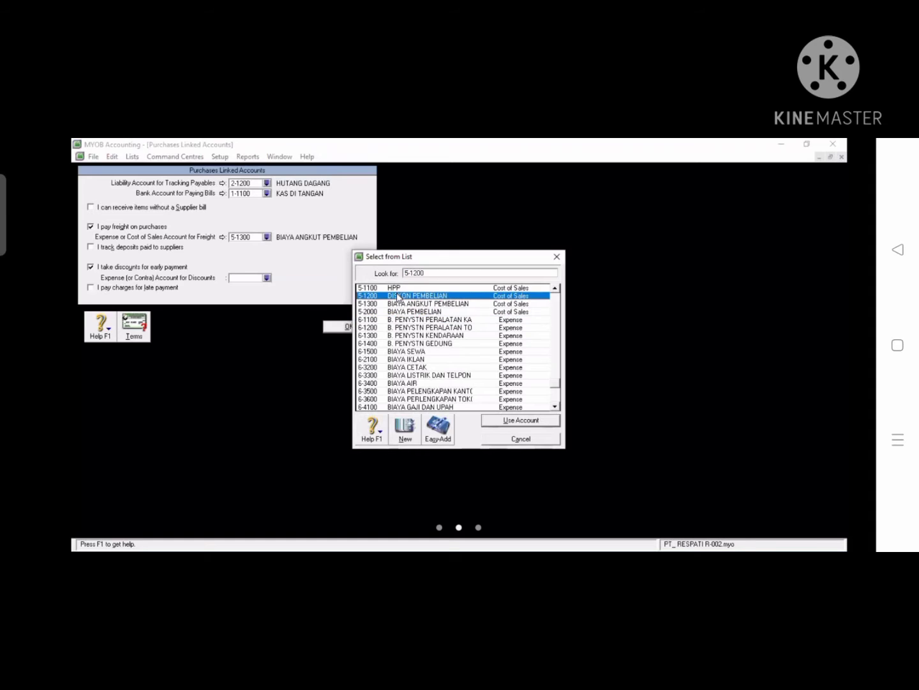
pyautogui.doubleClick(399, 296)
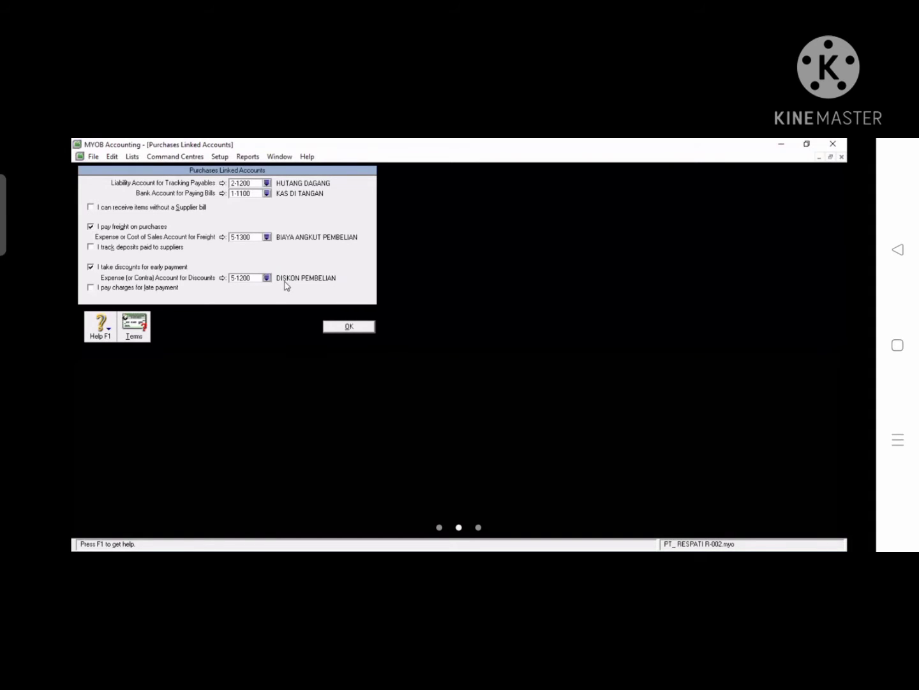
pyautogui.click(339, 325)
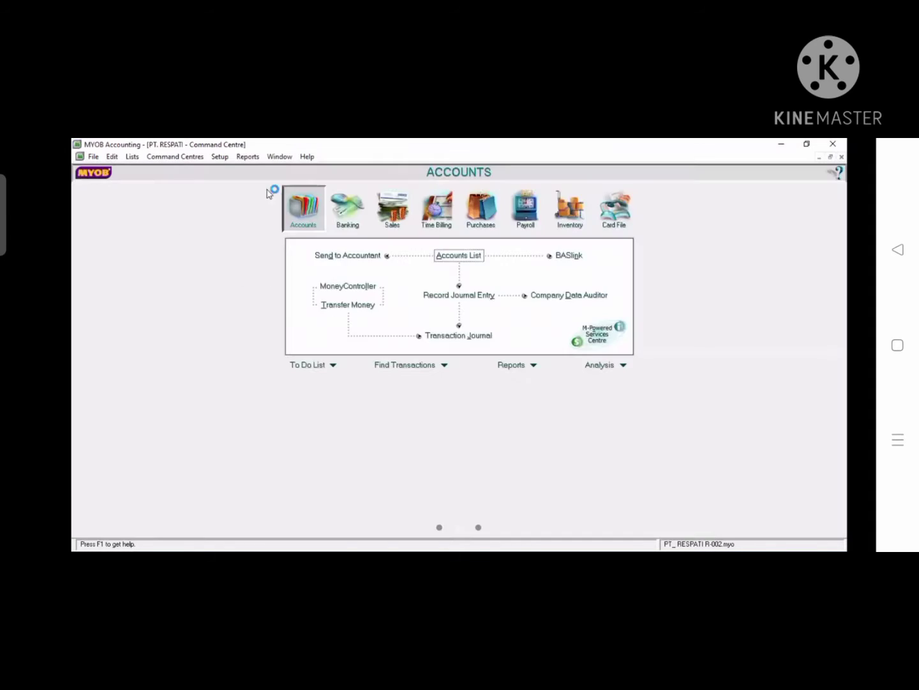
# Step: In the Payroll linked accounts, choose another bank account for cash payments and save the settings
pyautogui.click(221, 158)
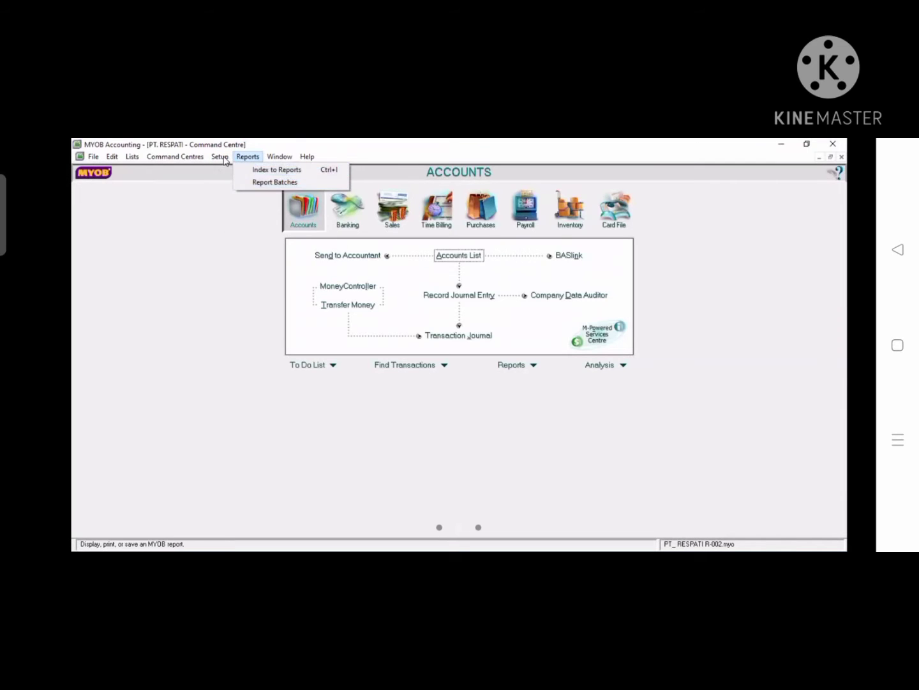
pyautogui.moveTo(224, 160)
pyautogui.moveTo(273, 195)
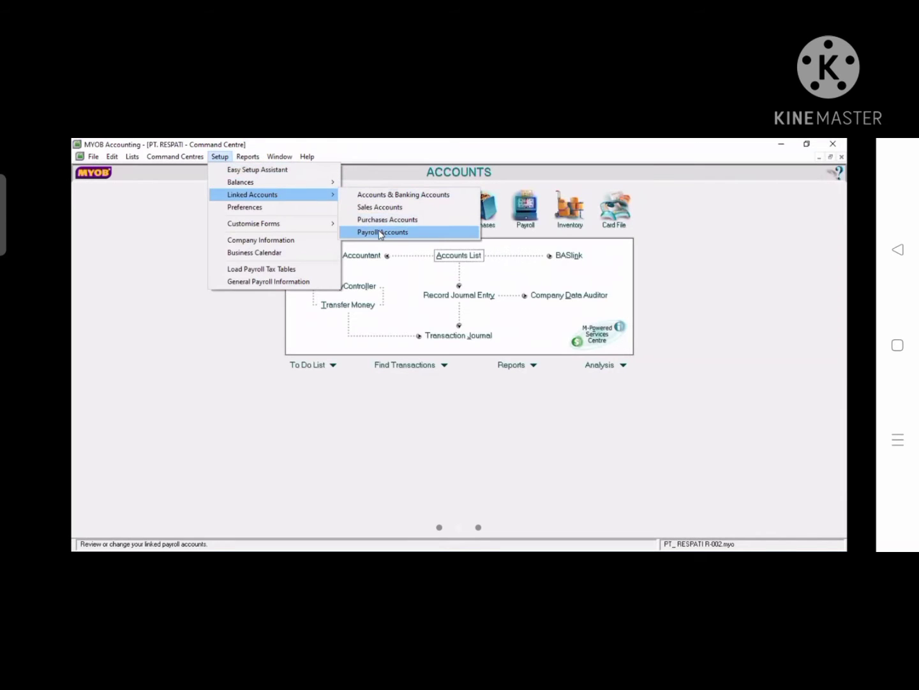
pyautogui.click(381, 233)
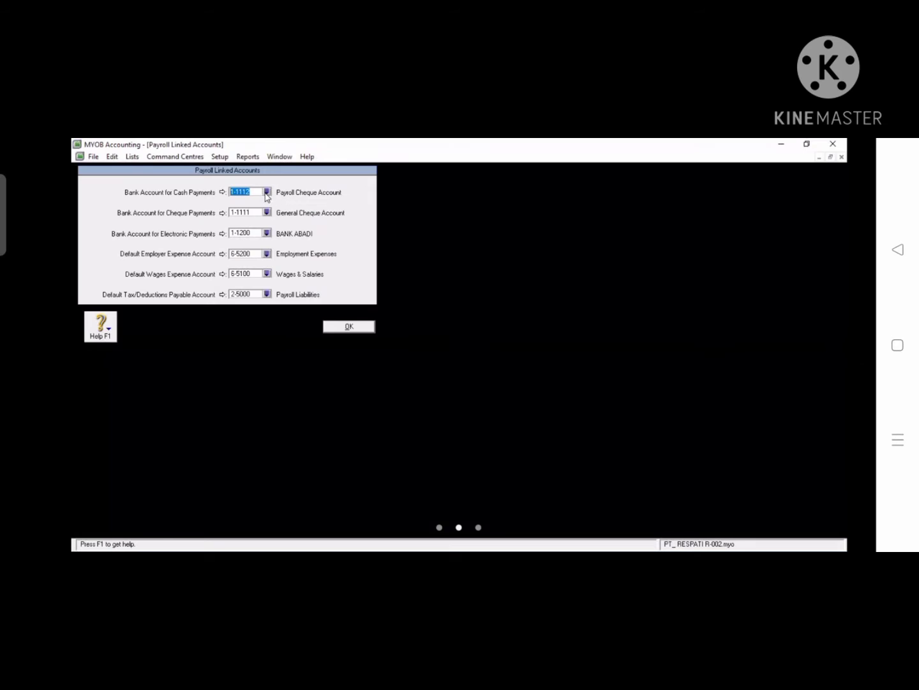
pyautogui.click(267, 192)
pyautogui.doubleClick(391, 287)
pyautogui.click(348, 326)
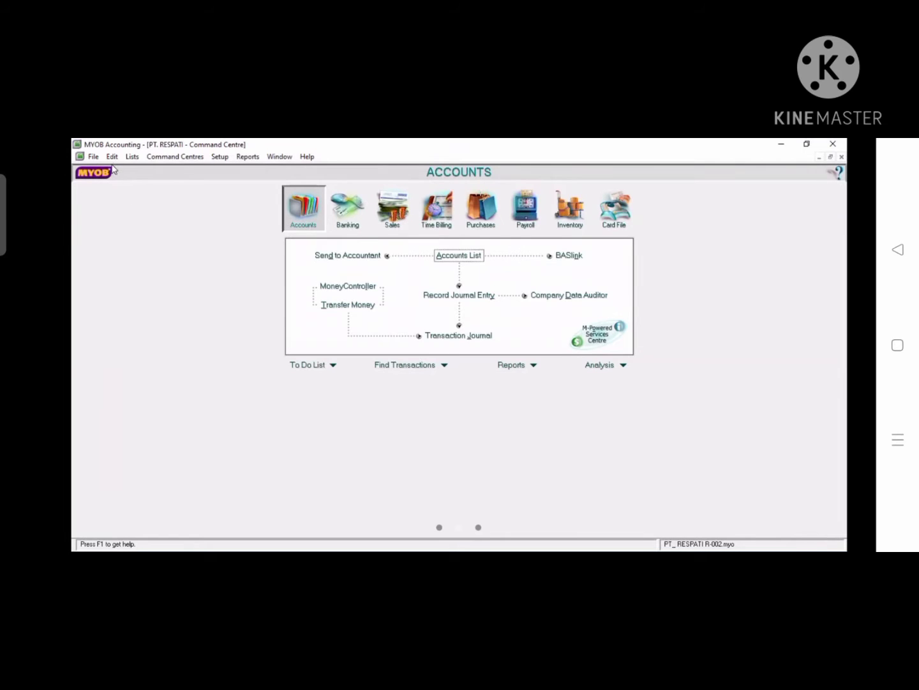
# Step: In the Tax Code List, delete the tax codes ABN, CAP, FRE and GNR
pyautogui.click(132, 156)
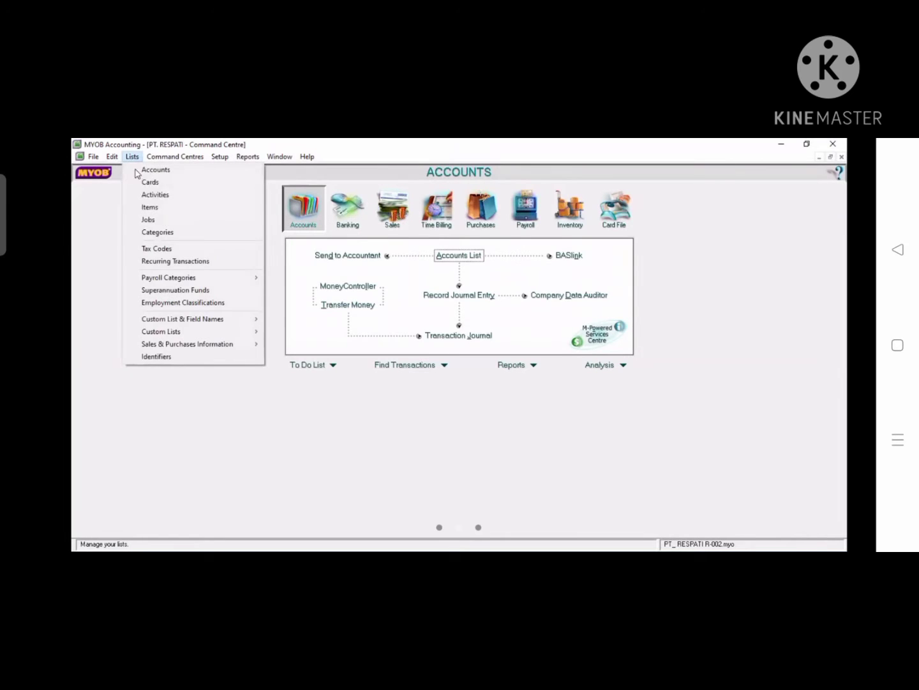
pyautogui.click(164, 249)
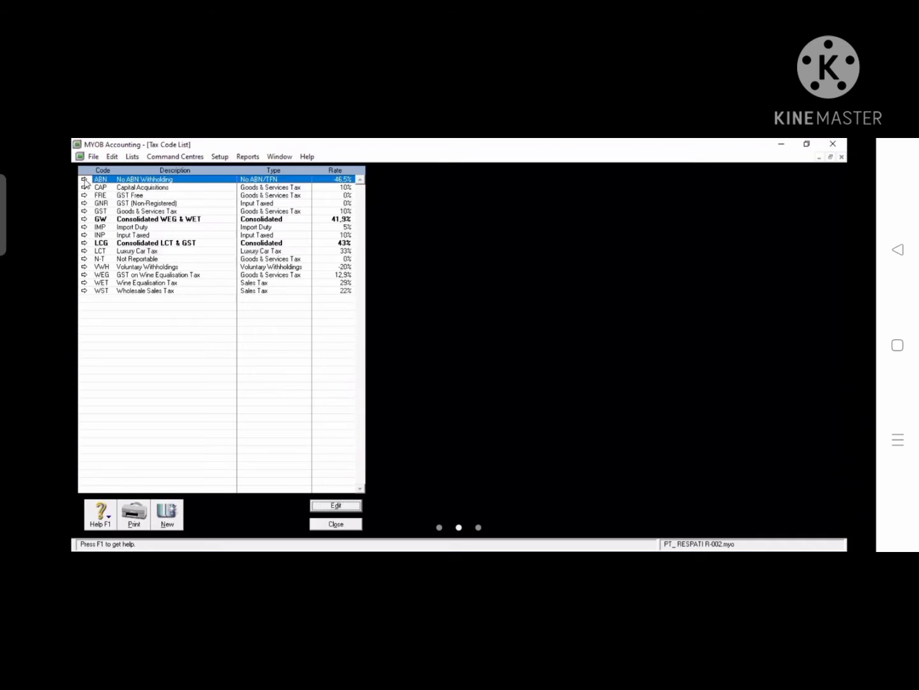
pyautogui.rightClick(85, 182)
pyautogui.click(108, 188)
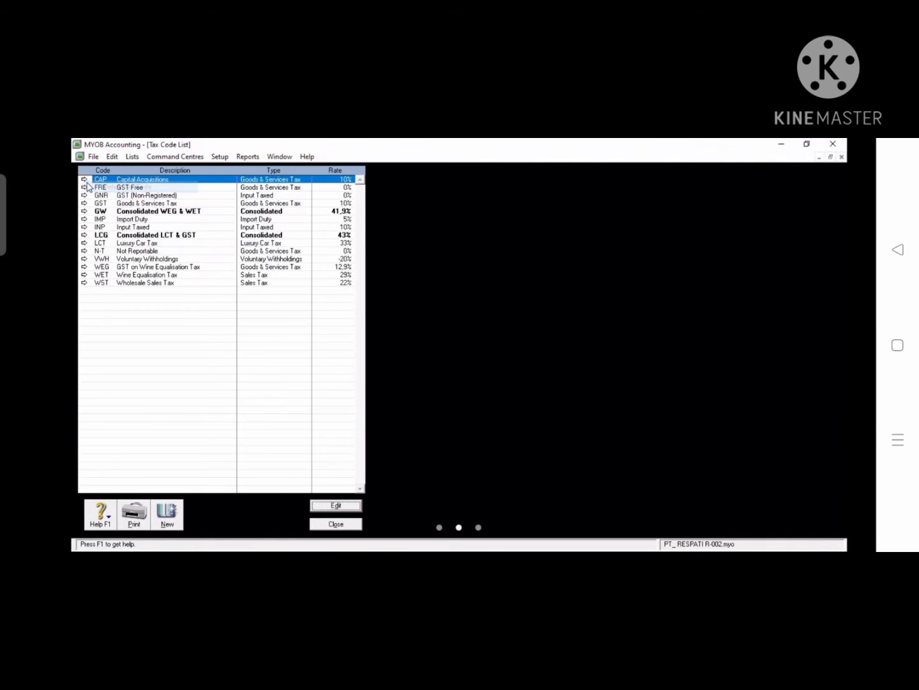
pyautogui.rightClick(85, 182)
pyautogui.click(107, 186)
pyautogui.rightClick(86, 181)
pyautogui.click(90, 185)
pyautogui.rightClick(85, 184)
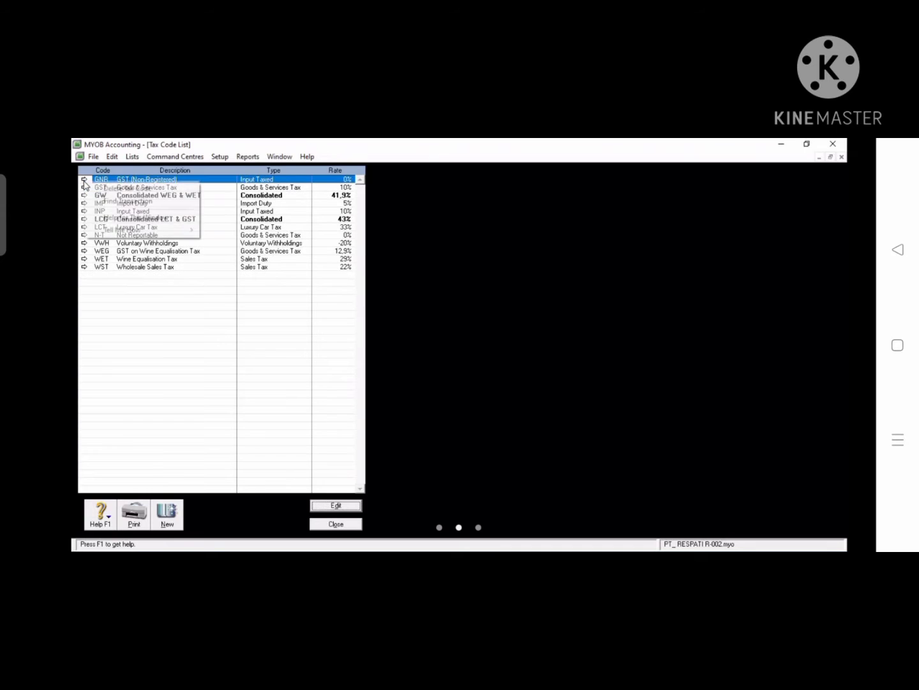
pyautogui.click(89, 189)
# Step: Delete the tax codes GW (Consolidated WEG & WET) and IMP (Import Duty)
pyautogui.click(83, 187)
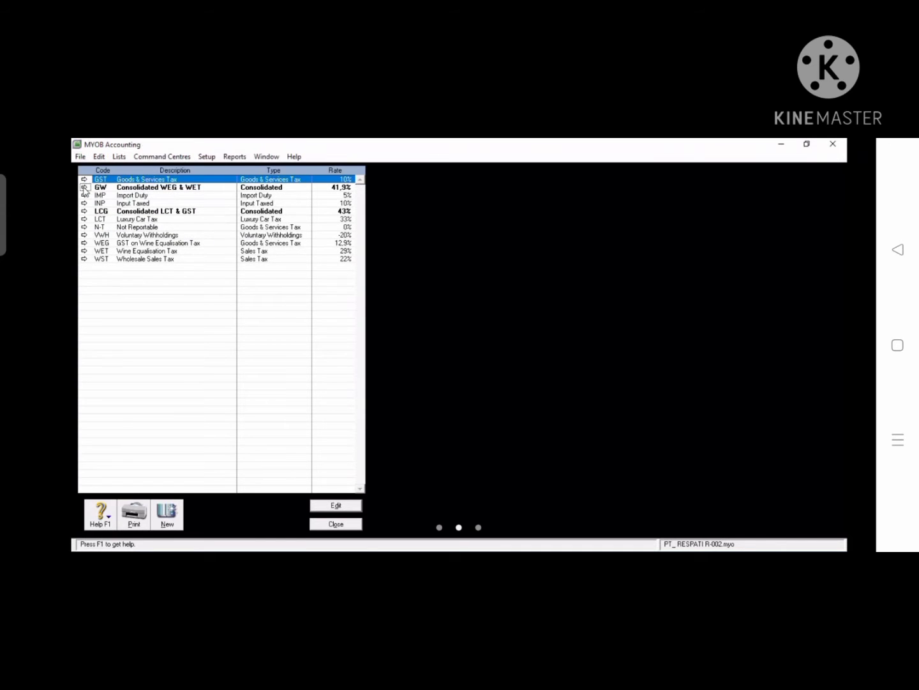
pyautogui.click(314, 515)
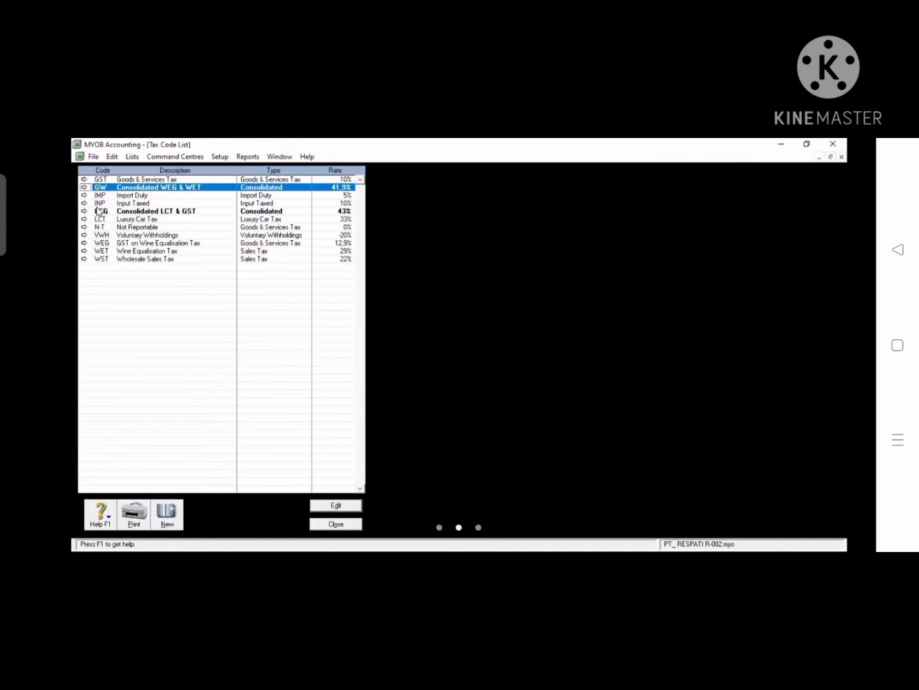
pyautogui.rightClick(85, 189)
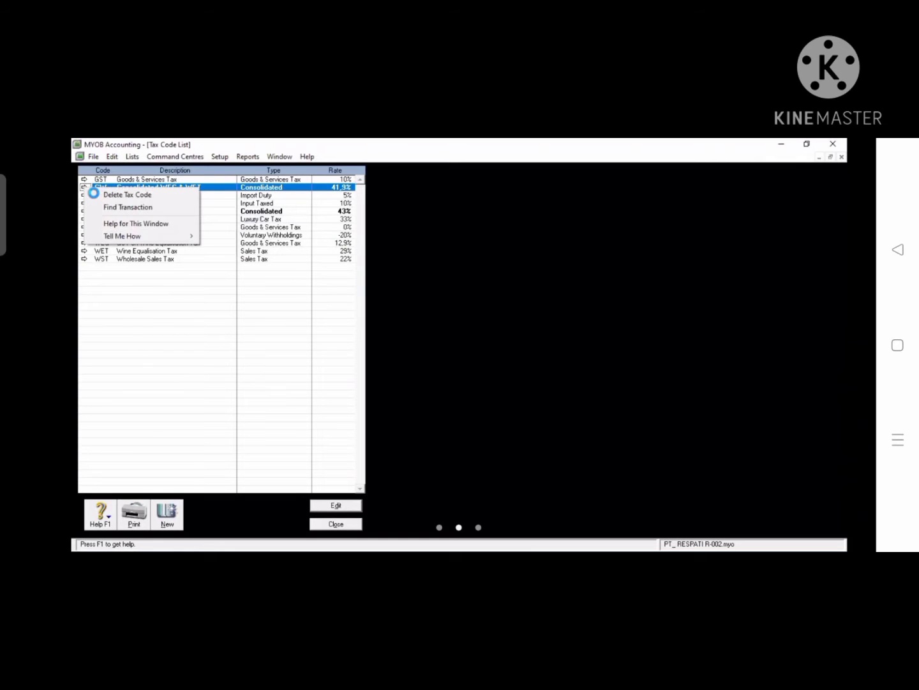
pyautogui.click(94, 194)
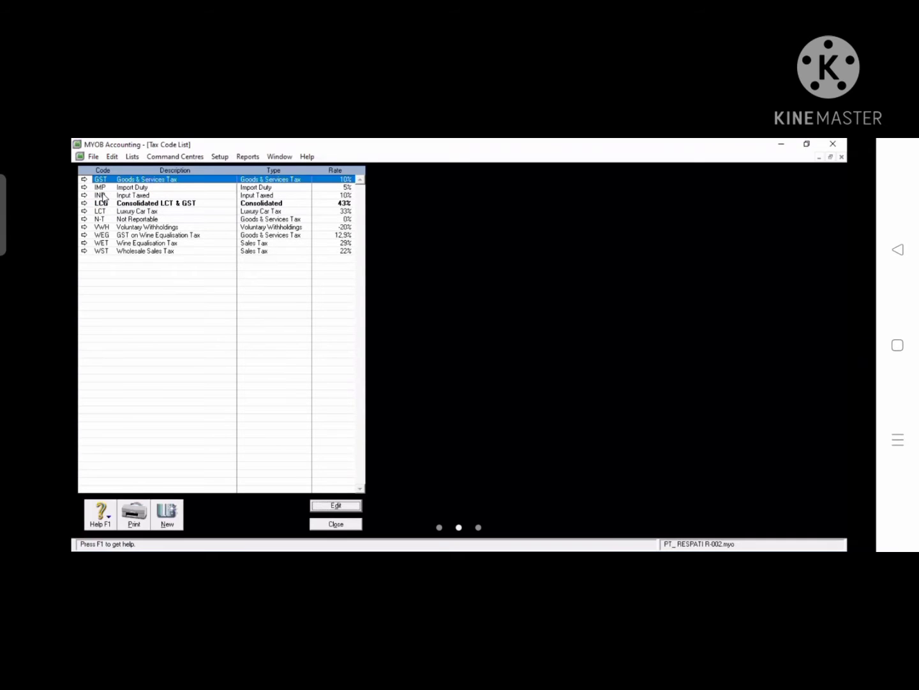
pyautogui.rightClick(84, 192)
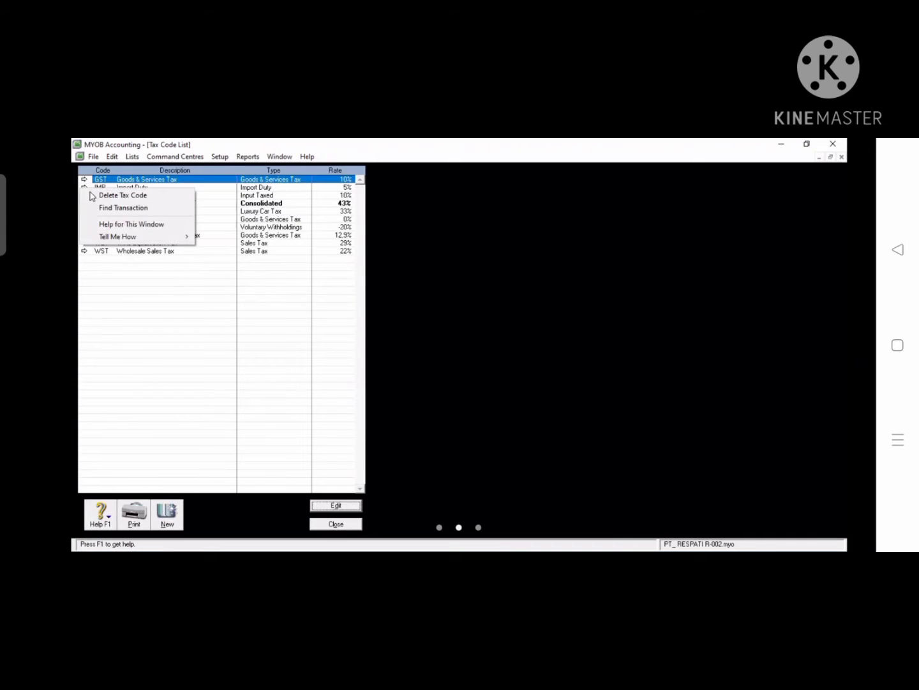
pyautogui.click(144, 273)
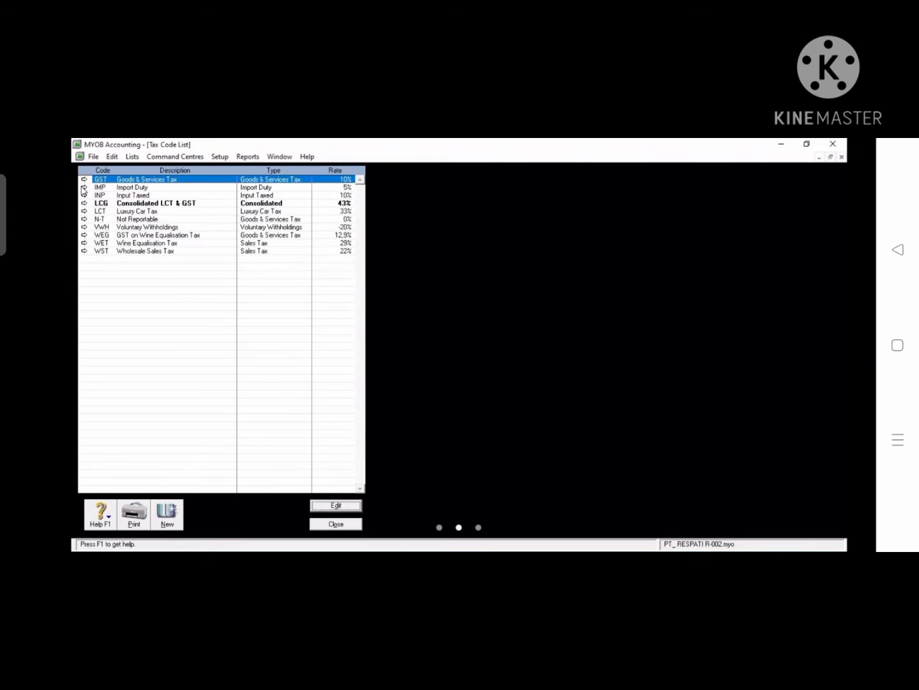
pyautogui.click(83, 188)
pyautogui.rightClick(82, 187)
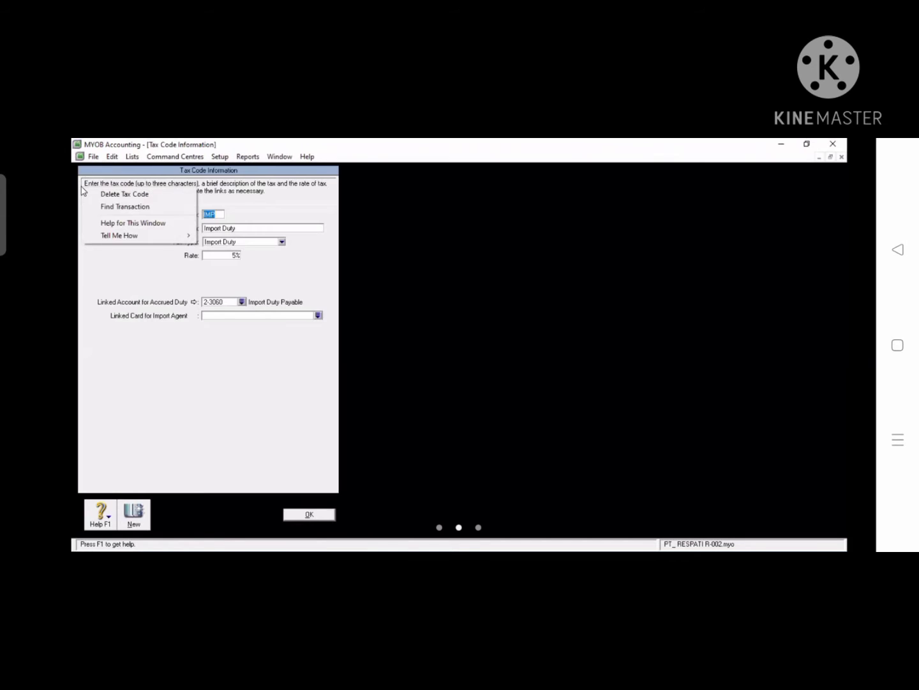
pyautogui.click(143, 194)
pyautogui.click(323, 514)
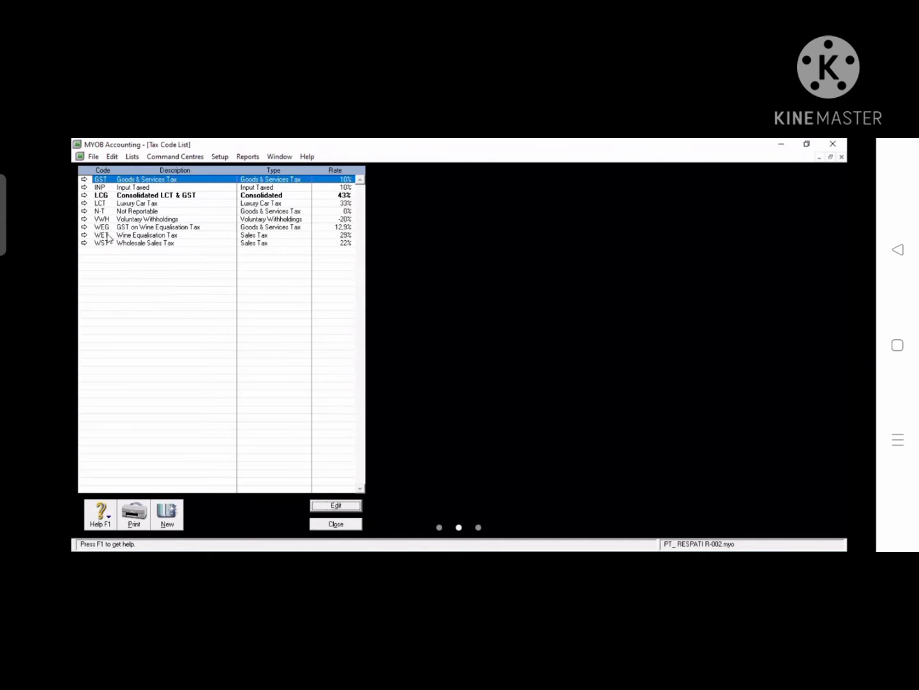
# Step: Delete the tax codes LCG, INP, LCT and VWH from the Tax Code List
pyautogui.rightClick(95, 189)
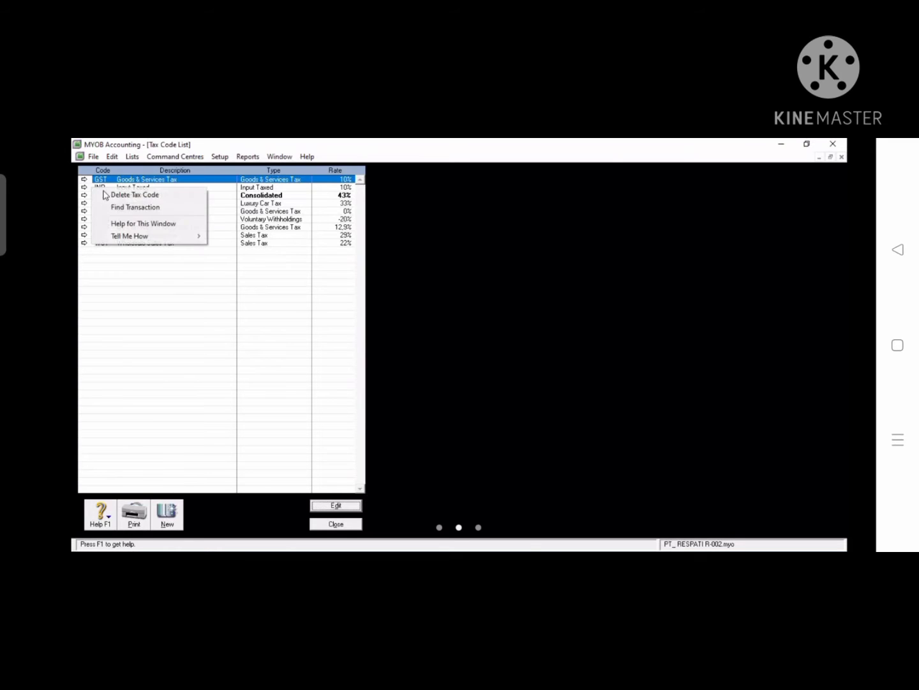
pyautogui.click(229, 198)
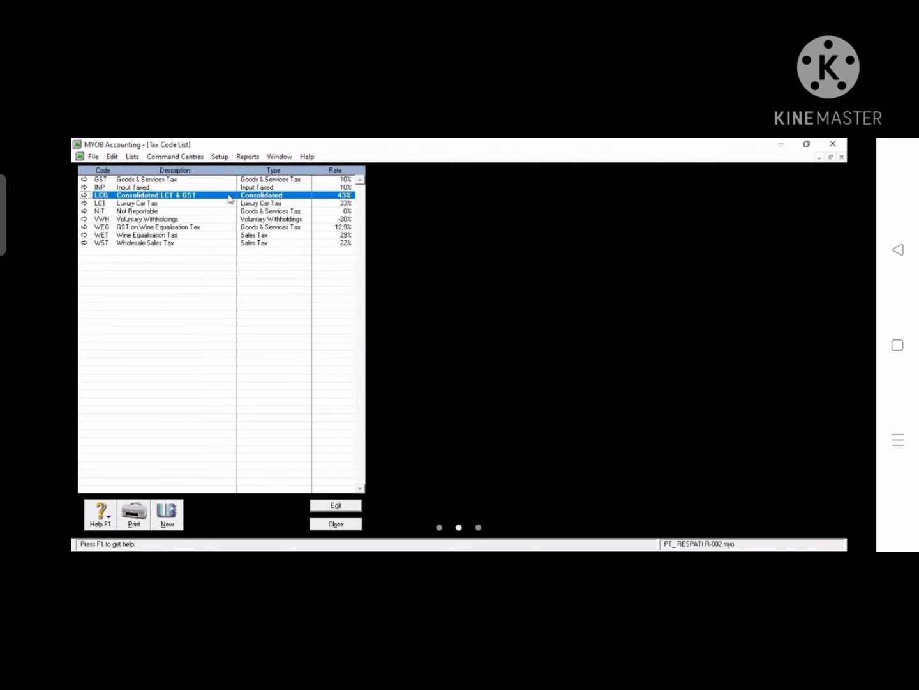
pyautogui.rightClick(230, 199)
pyautogui.click(238, 202)
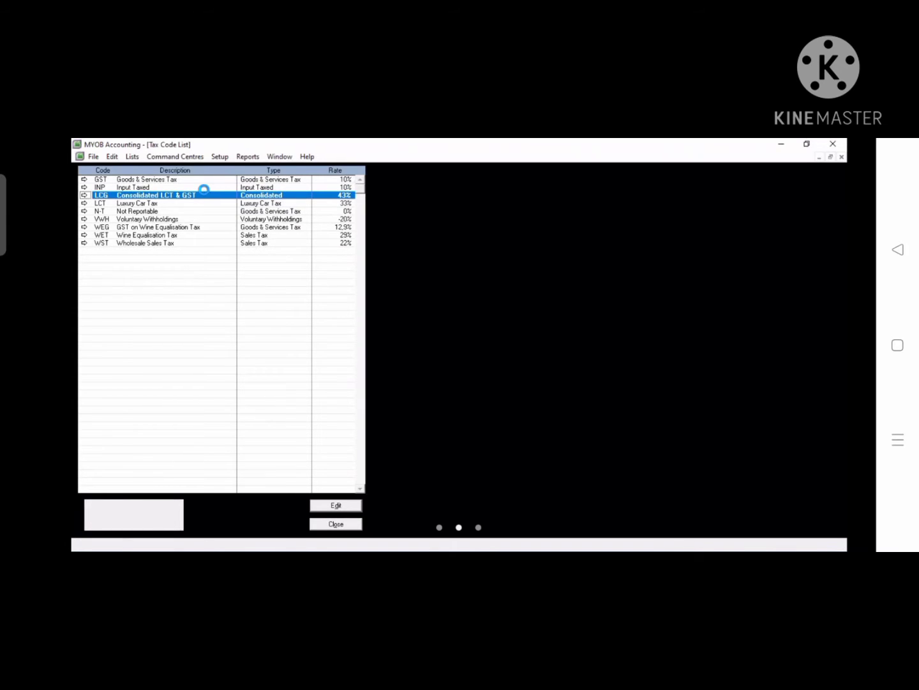
pyautogui.rightClick(200, 188)
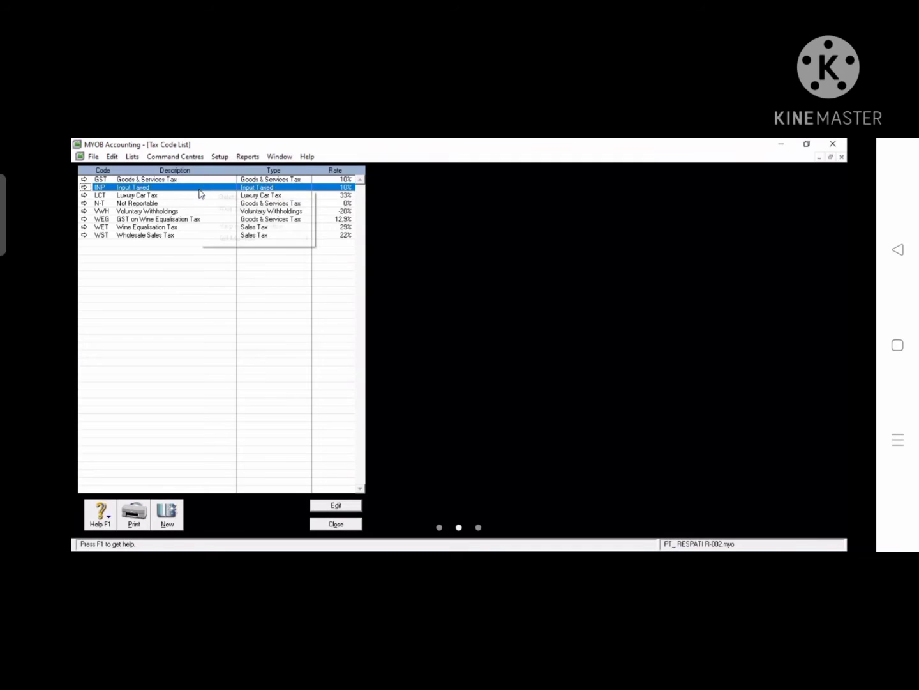
pyautogui.click(211, 195)
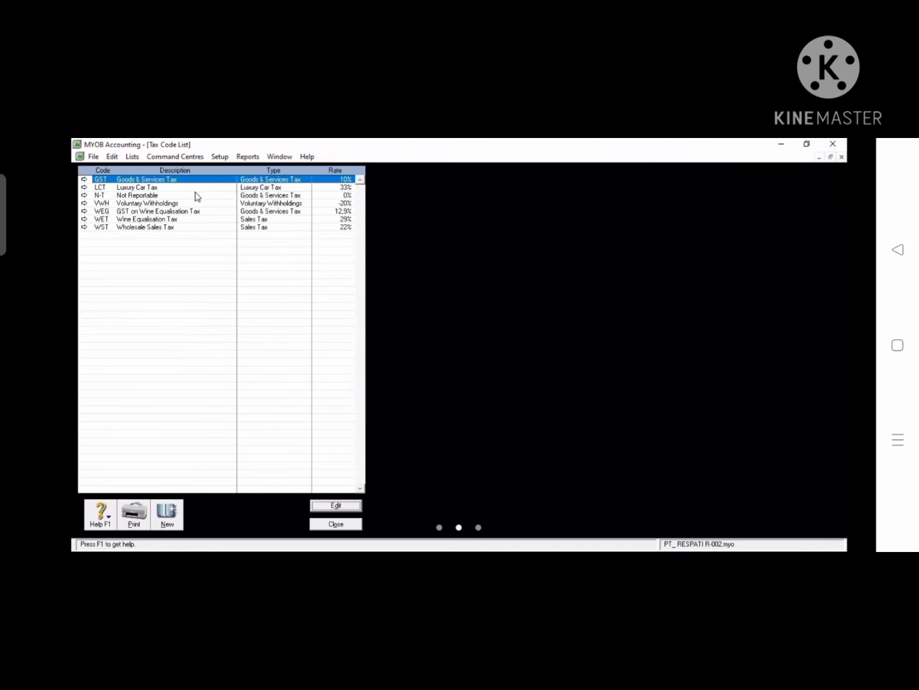
pyautogui.rightClick(176, 189)
pyautogui.click(188, 196)
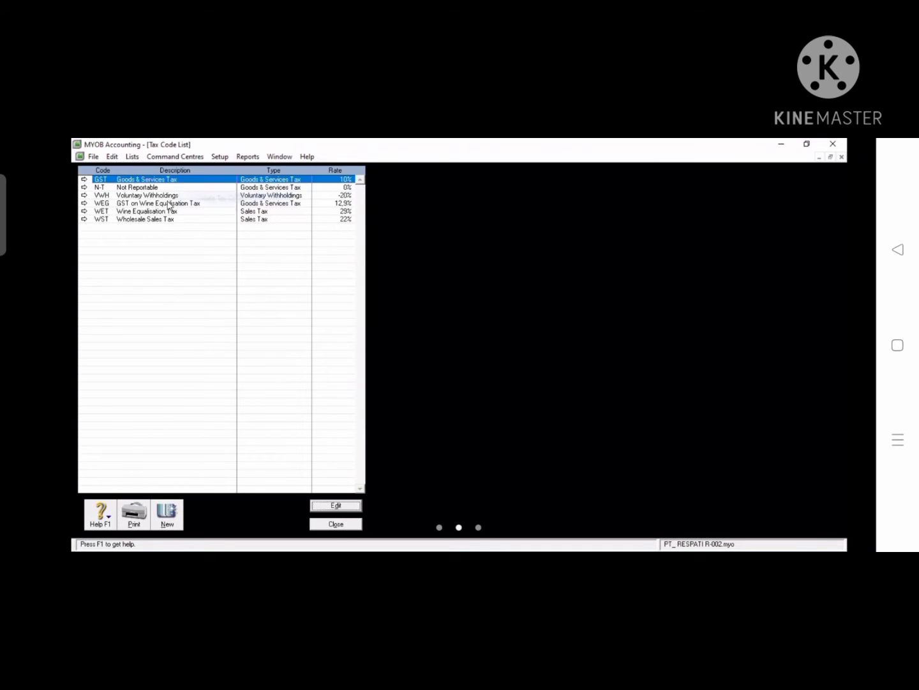
pyautogui.rightClick(174, 194)
pyautogui.click(181, 203)
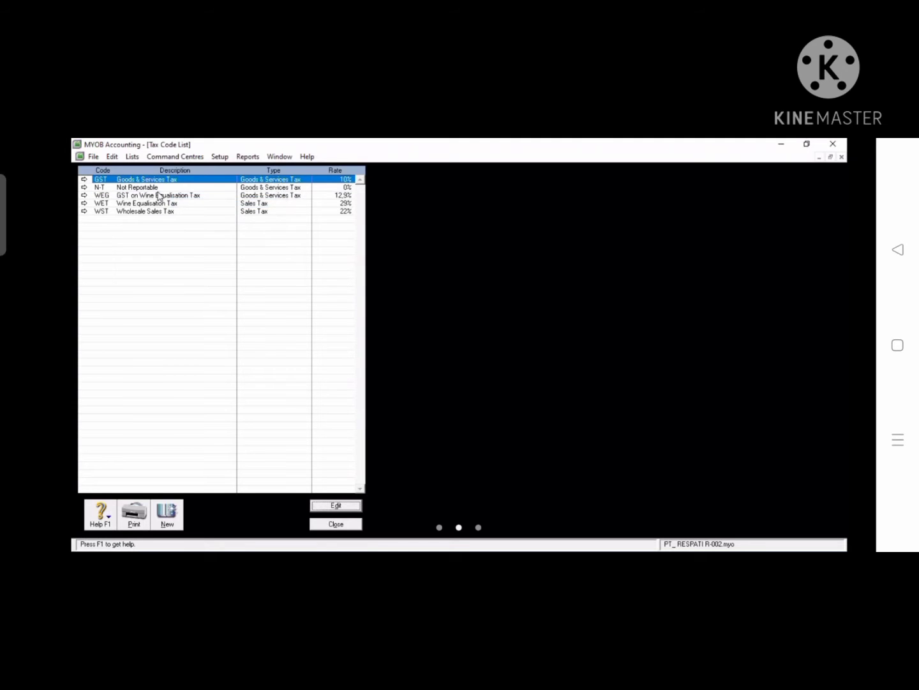
# Step: Delete the tax codes WEG, WET and WST, keeping only GST and N-T
pyautogui.click(158, 196)
pyautogui.rightClick(158, 196)
pyautogui.click(167, 198)
pyautogui.click(158, 197)
pyautogui.rightClick(158, 199)
pyautogui.click(164, 205)
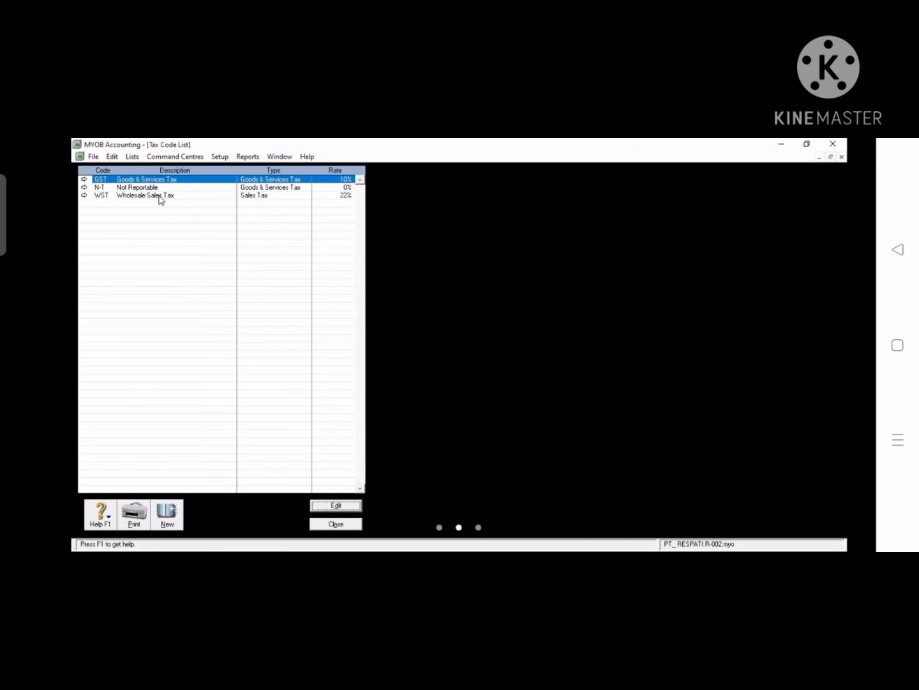
pyautogui.click(159, 198)
pyautogui.rightClick(159, 199)
pyautogui.click(167, 203)
# Step: Rename the GST tax code to PPN and set its description to PAJAK PERTAMBAHAN NILAI
pyautogui.click(83, 181)
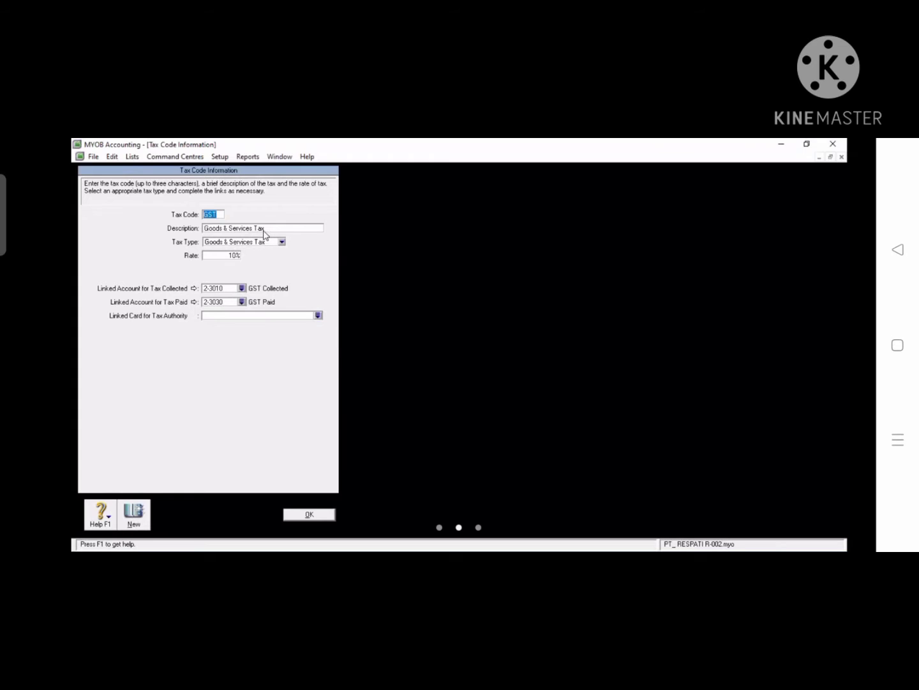
pyautogui.press('Tab')
pyautogui.write('PA')
pyautogui.doubleClick(210, 214)
pyautogui.write('PPN')
pyautogui.press('Tab')
pyautogui.click(460, 387)
pyautogui.write('PAJAK PERTAMBAHAN NILAI')
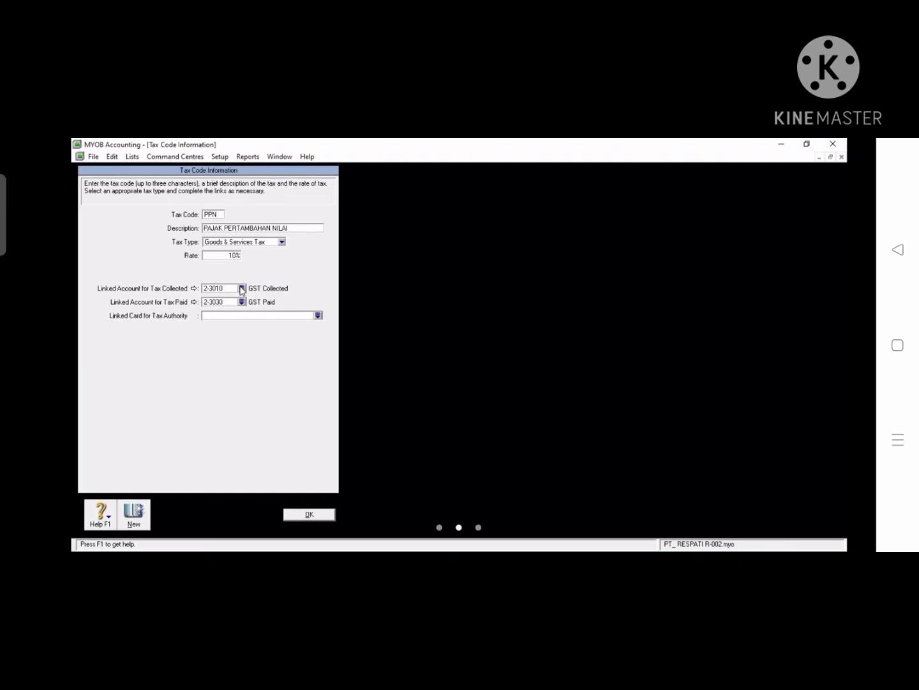
# Step: Link the PPN tax code's tax collected to 2-1310 PPN KELUARAN and its tax paid to 2-1320 PPN MASUKAN
pyautogui.click(243, 289)
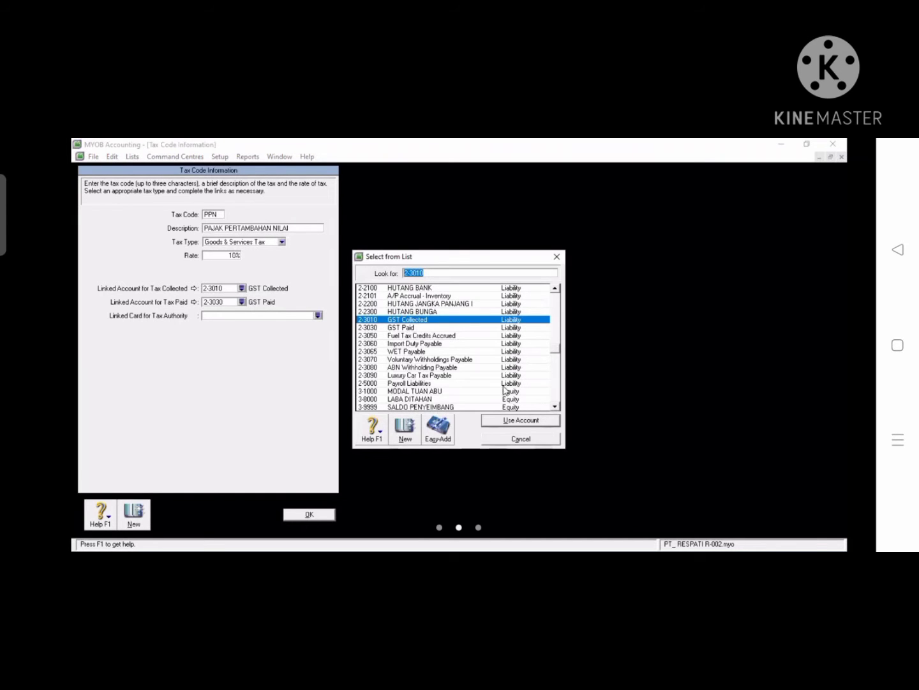
pyautogui.click(556, 289)
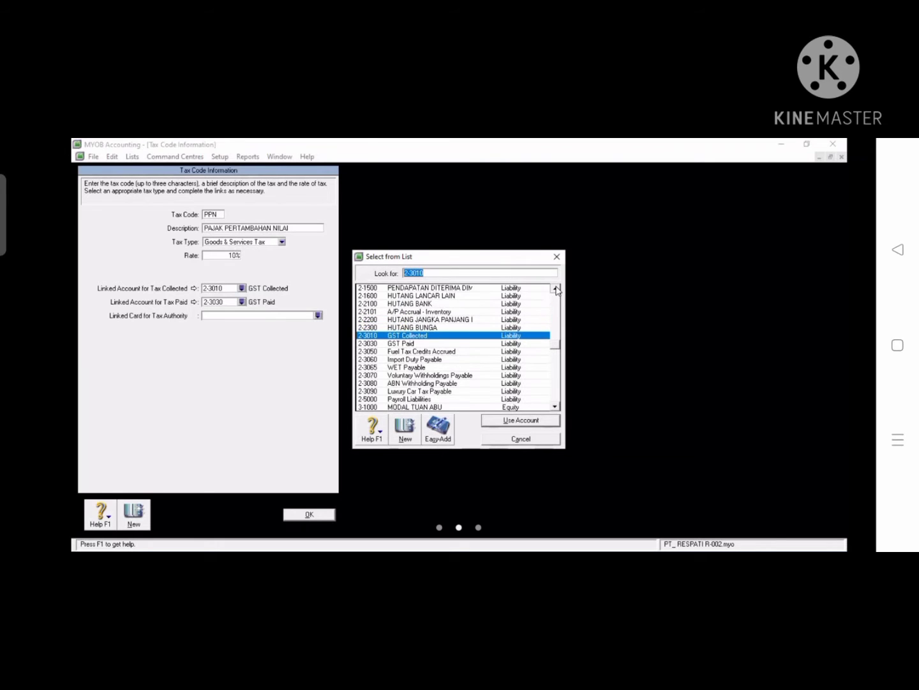
pyautogui.doubleClick(412, 304)
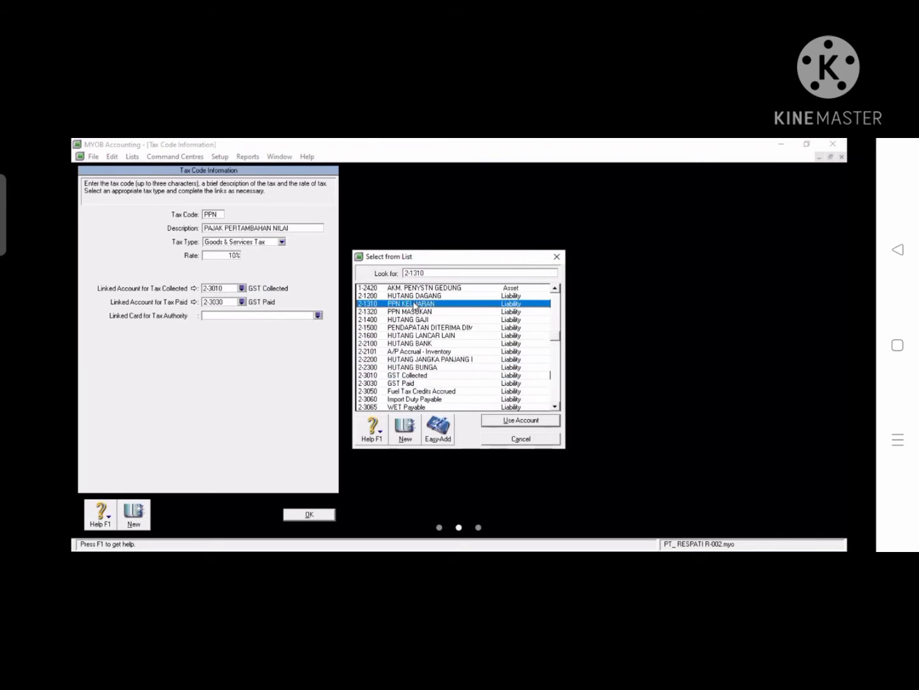
pyautogui.click(243, 301)
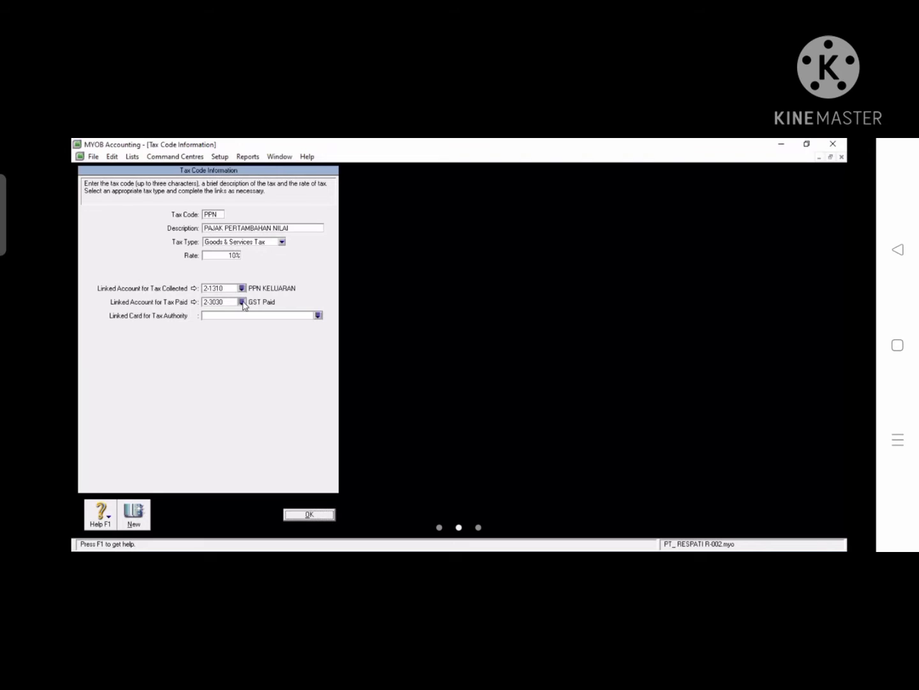
pyautogui.click(557, 290)
pyautogui.moveTo(557, 289); pyautogui.dragTo(557, 290)
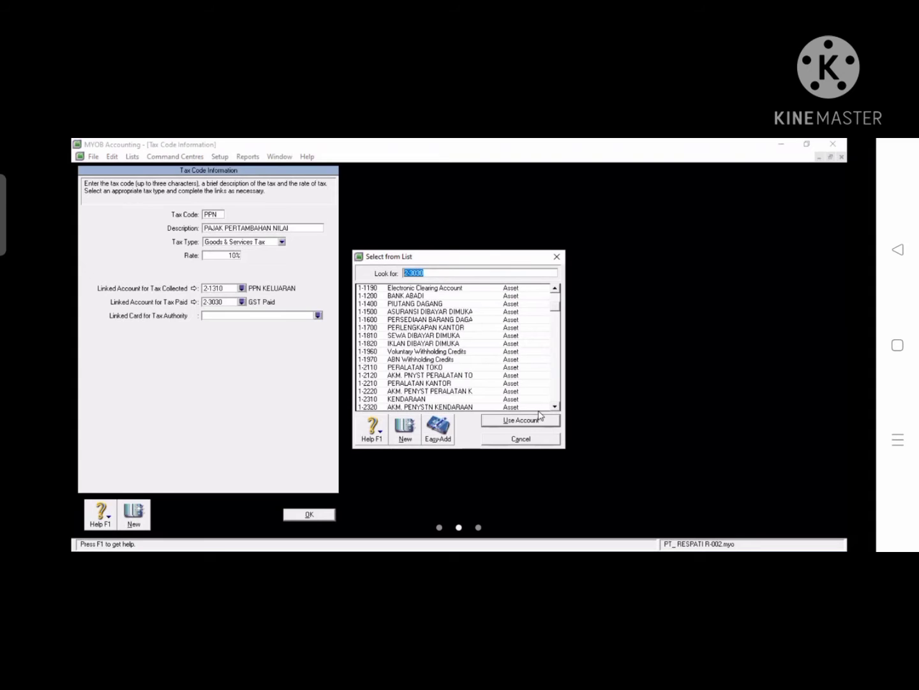
pyautogui.moveTo(555, 408); pyautogui.dragTo(554, 408)
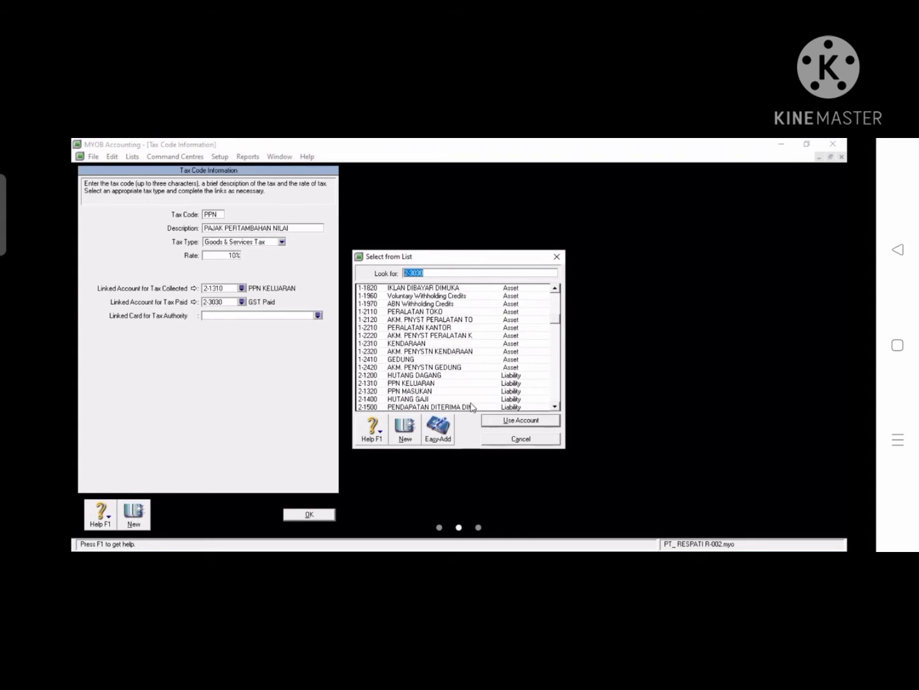
pyautogui.click(421, 391)
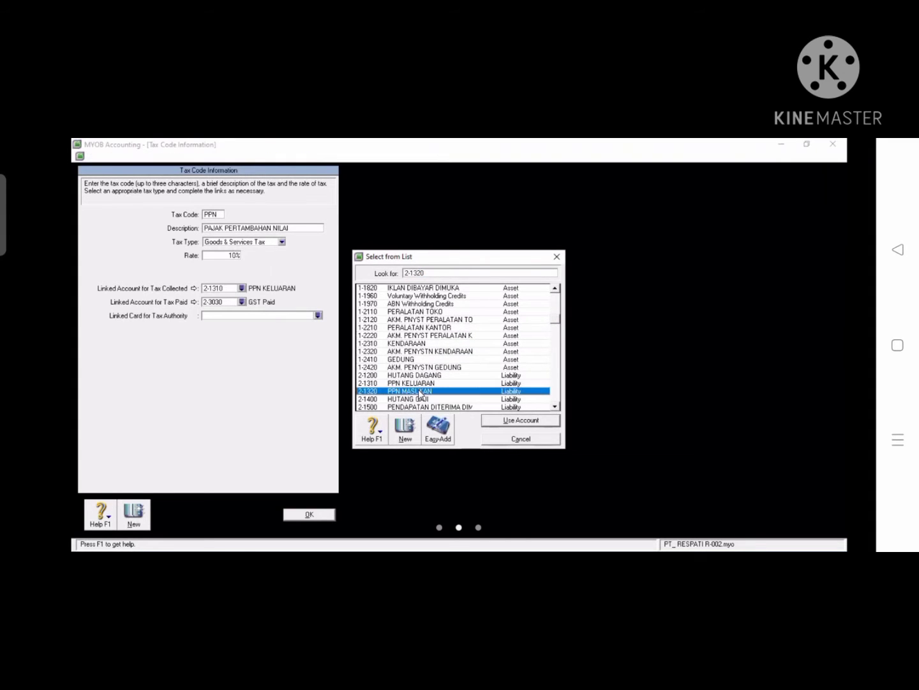
pyautogui.doubleClick(421, 392)
pyautogui.click(309, 515)
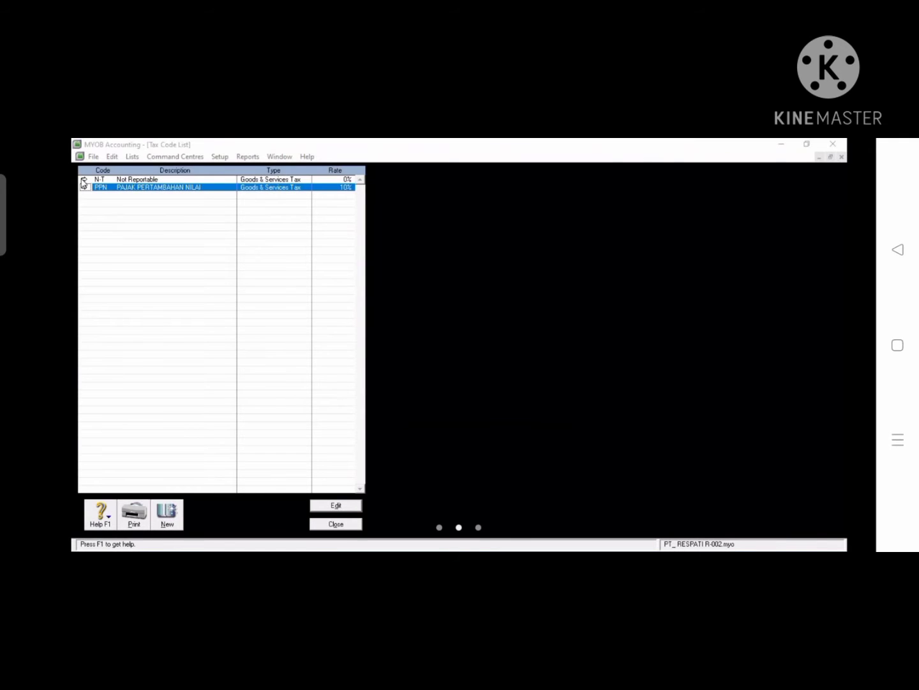
# Step: Set the N-T tax code's linked account for tax collected to 2-1310 PPN KELUARAN
pyautogui.click(83, 182)
pyautogui.click(242, 288)
pyautogui.click(555, 288)
pyautogui.click(554, 288)
pyautogui.click(554, 288)
pyautogui.click(428, 305)
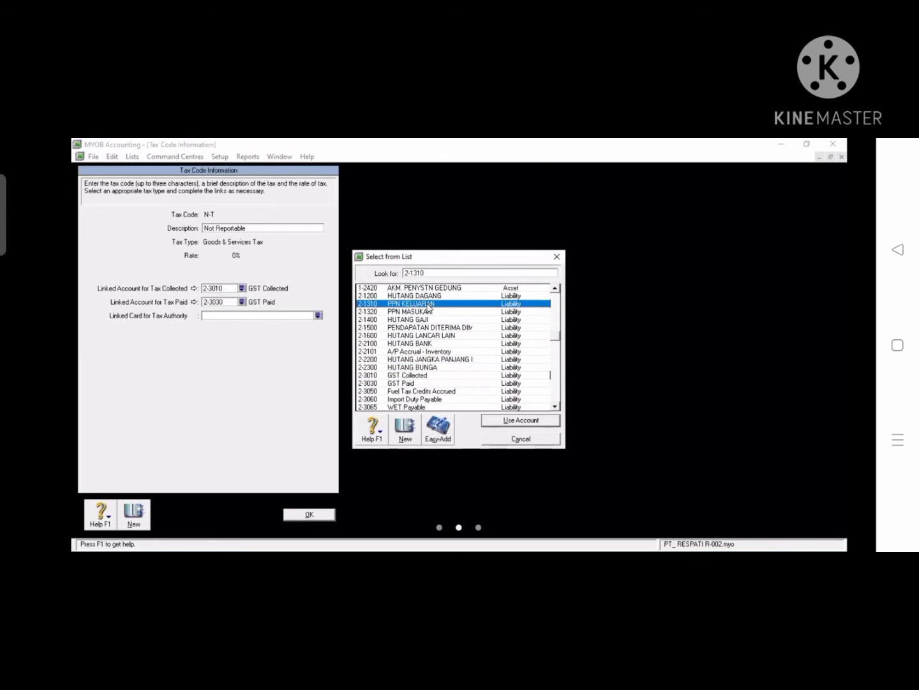
pyautogui.doubleClick(429, 305)
# Step: Set the N-T tax code's linked account for tax paid to 2-1320 PPN MASUKAN and close the tax code list
pyautogui.click(242, 302)
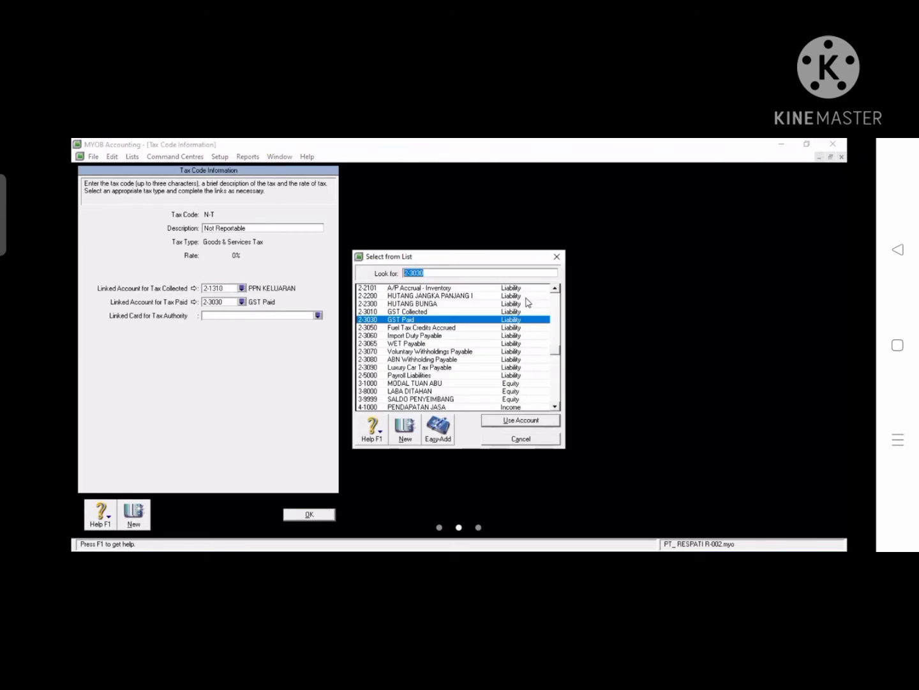
pyautogui.click(554, 288)
pyautogui.click(555, 288)
pyautogui.click(555, 288)
pyautogui.click(555, 288)
pyautogui.click(554, 288)
pyautogui.click(554, 288)
pyautogui.click(555, 289)
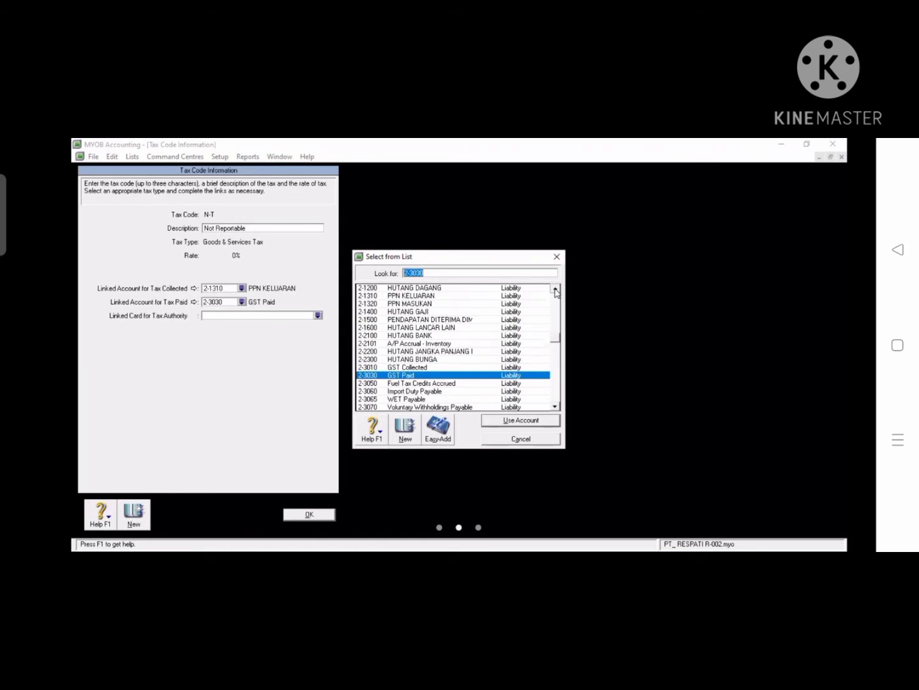
pyautogui.click(417, 305)
pyautogui.doubleClick(417, 304)
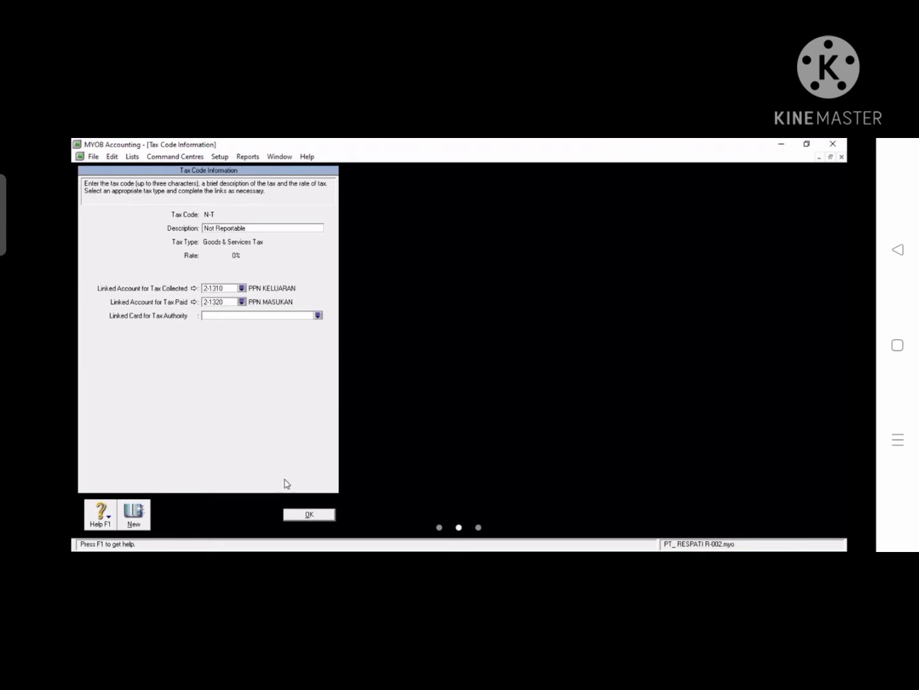
pyautogui.click(309, 514)
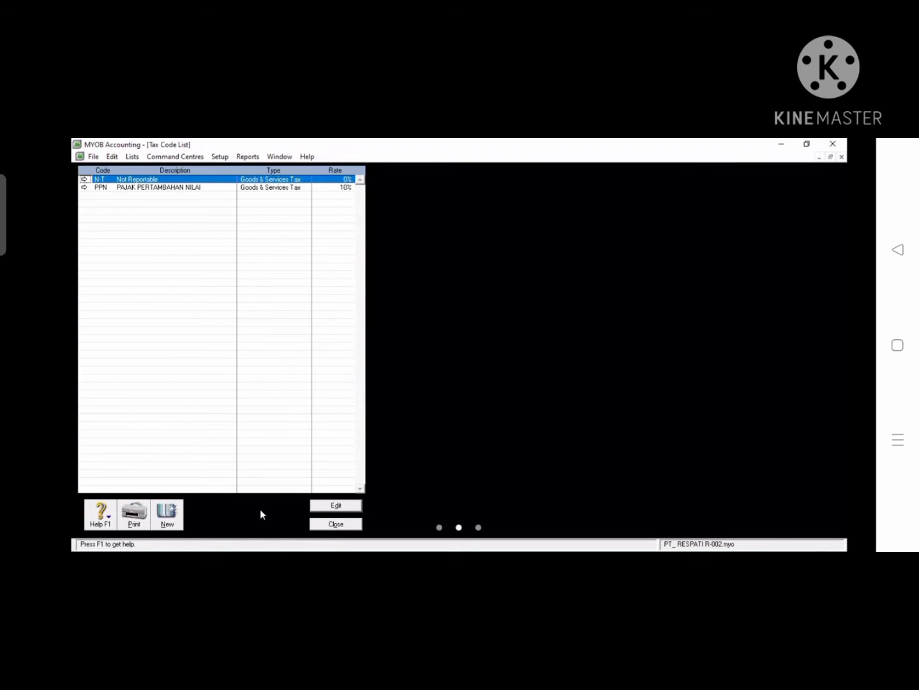
pyautogui.click(336, 523)
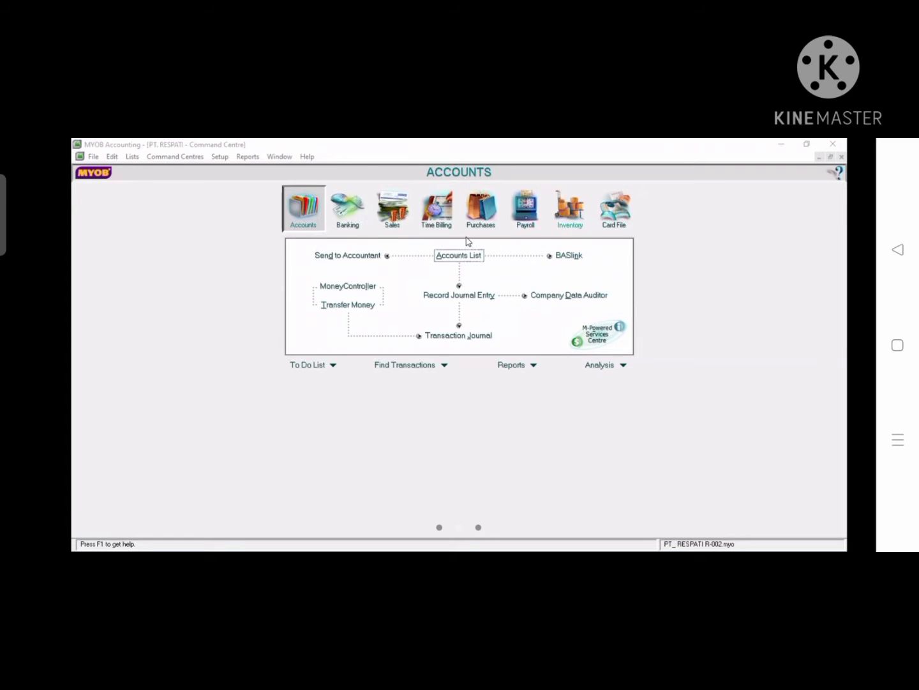
# Step: Create a new inventory item numbered J01 with the name SERVICE KOMPUTER
pyautogui.click(455, 279)
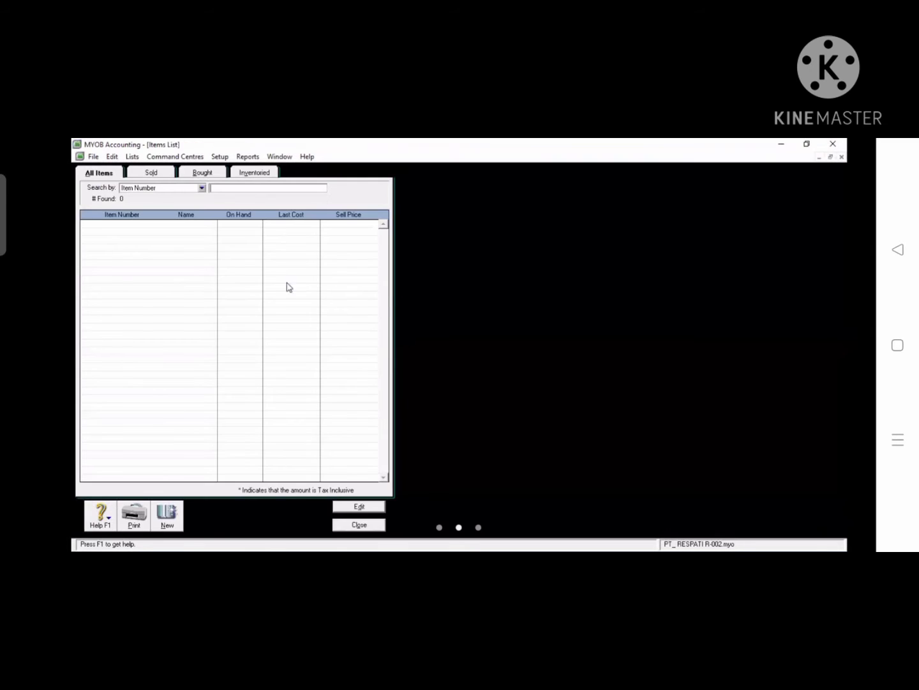
pyautogui.click(170, 518)
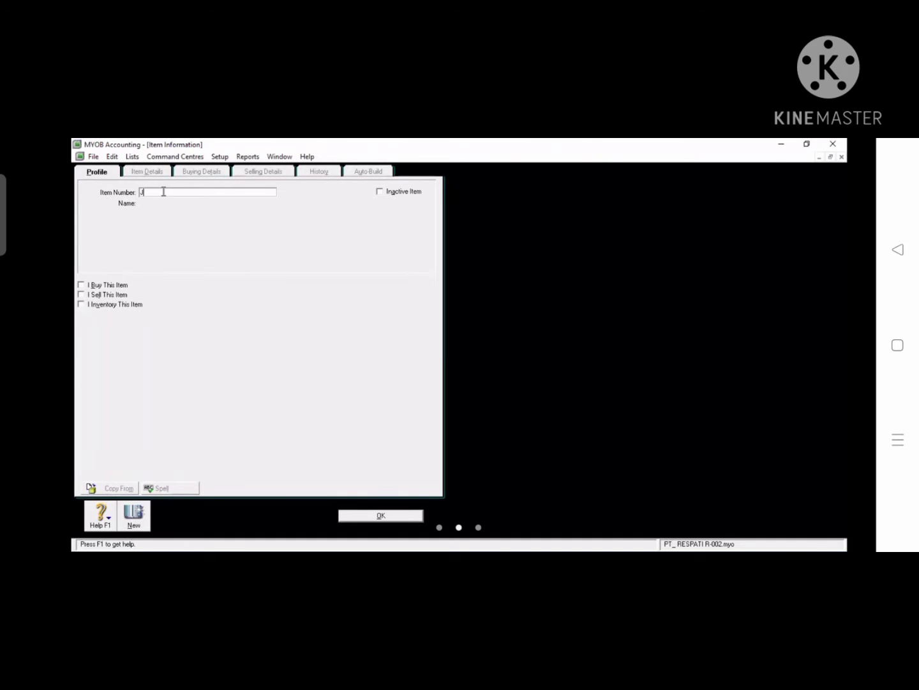
pyautogui.press('Tab')
pyautogui.write('S')
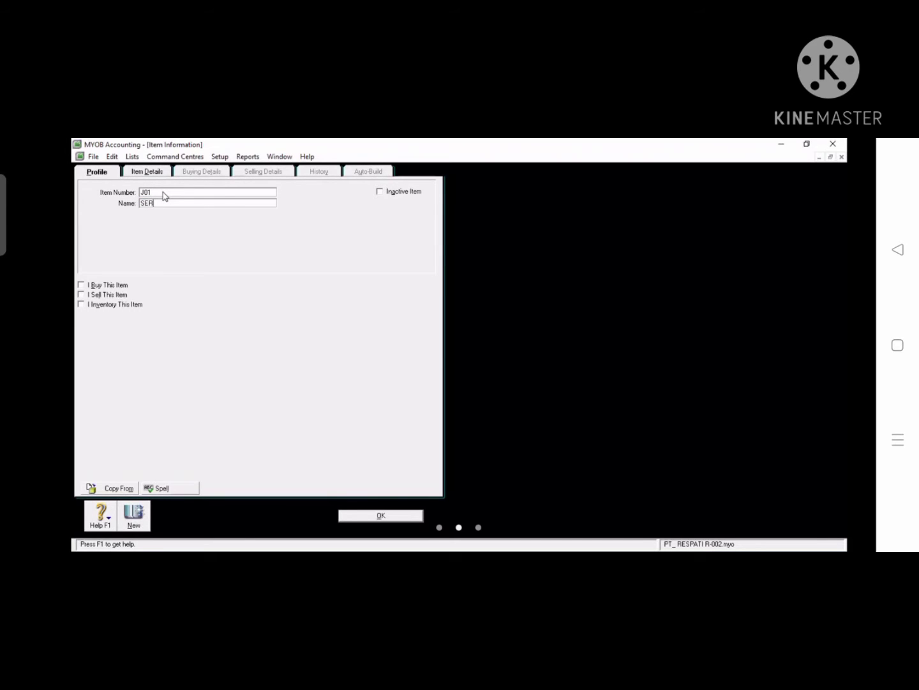
pyautogui.write('ERVICE KOMPUTER')
pyautogui.press('Tab')
# Step: Mark item J01 as sold and track its sales in income account 4-1000 PENDAPATAN JASA
pyautogui.click(82, 294)
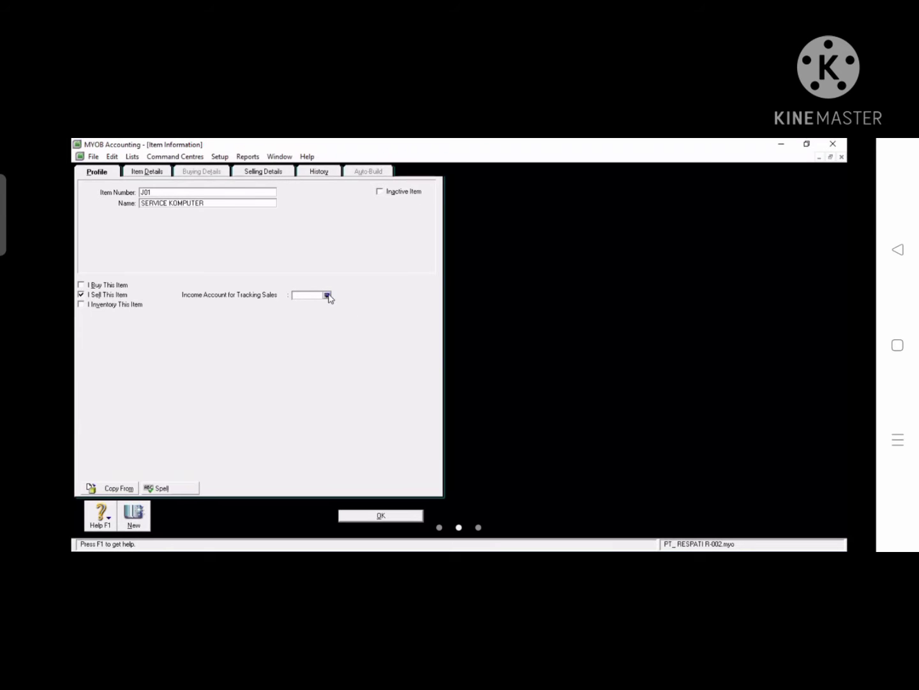
pyautogui.click(328, 296)
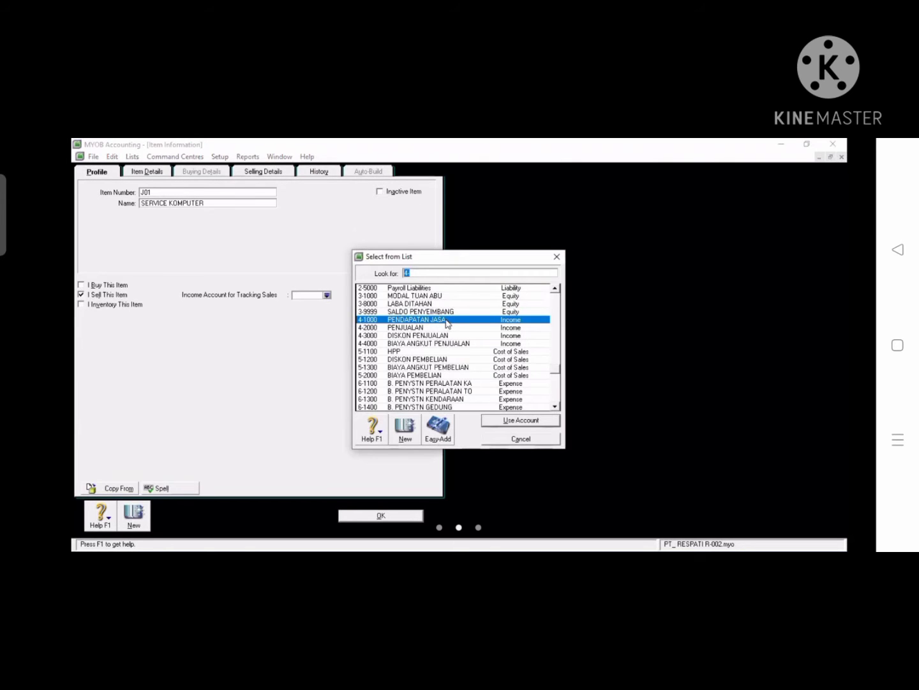
pyautogui.doubleClick(444, 320)
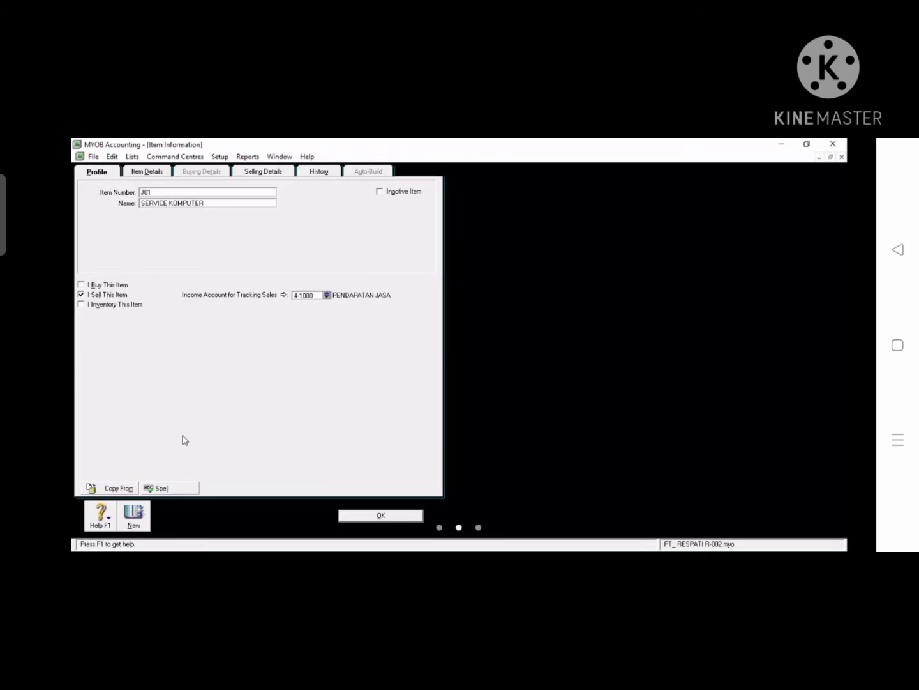
# Step: Set item J01's base selling price to Rp650.000 and its tax code when sold to N-T
pyautogui.click(267, 177)
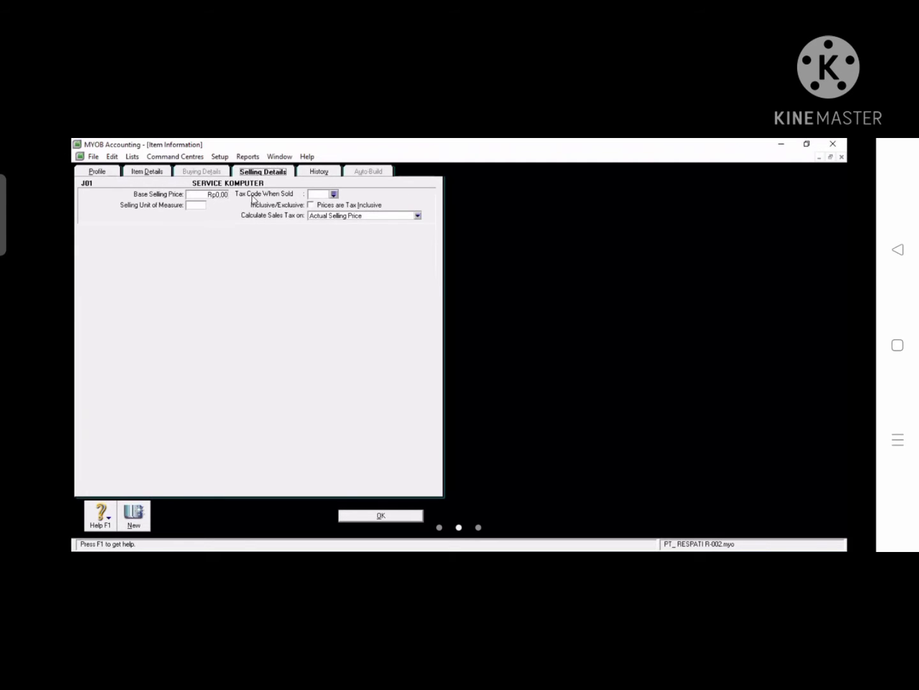
pyautogui.click(205, 197)
pyautogui.write('650.000')
pyautogui.press('Tab')
pyautogui.click(333, 194)
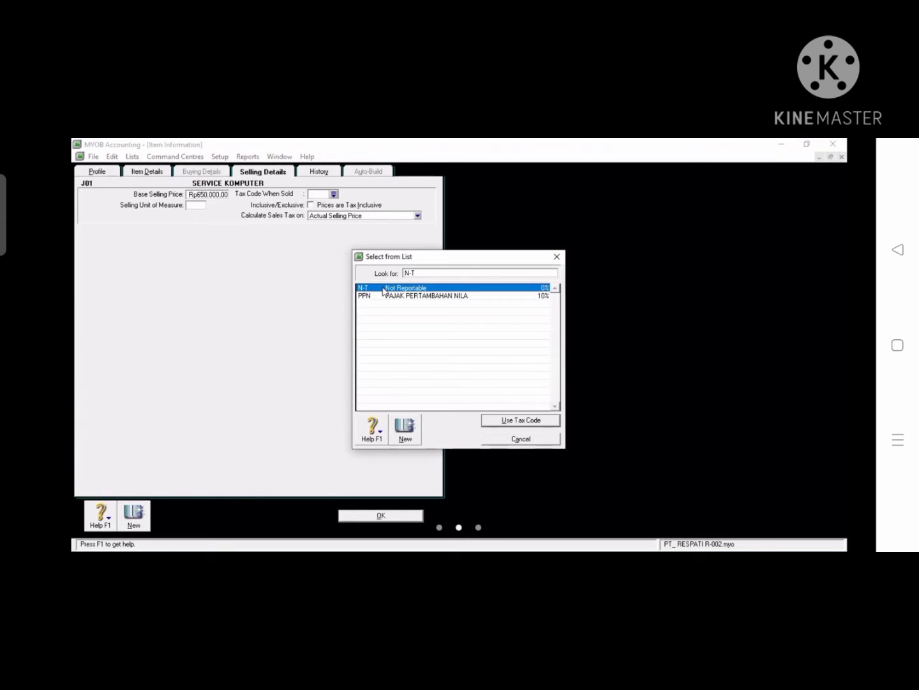
pyautogui.doubleClick(384, 288)
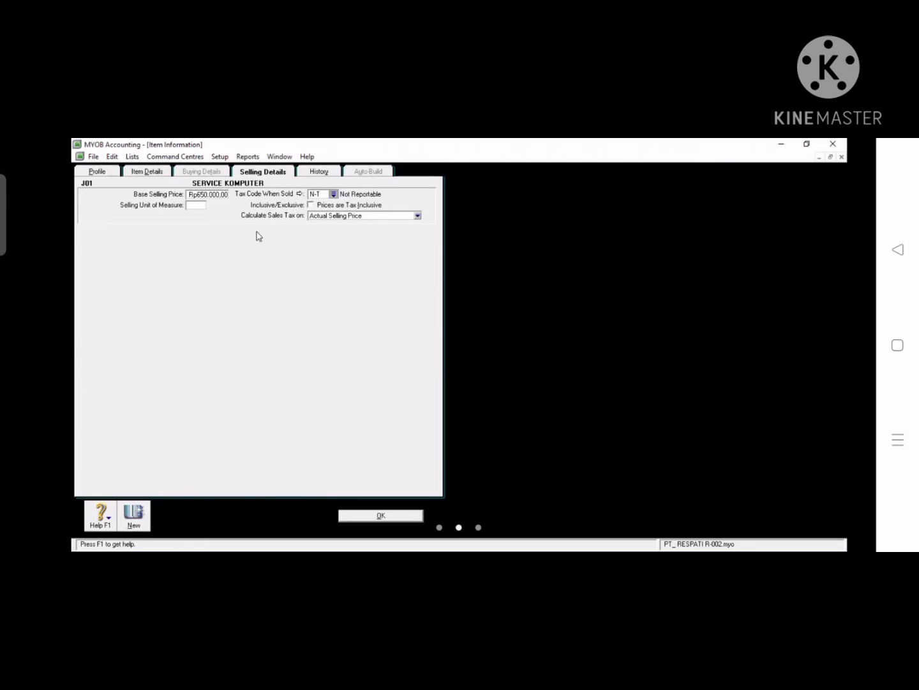
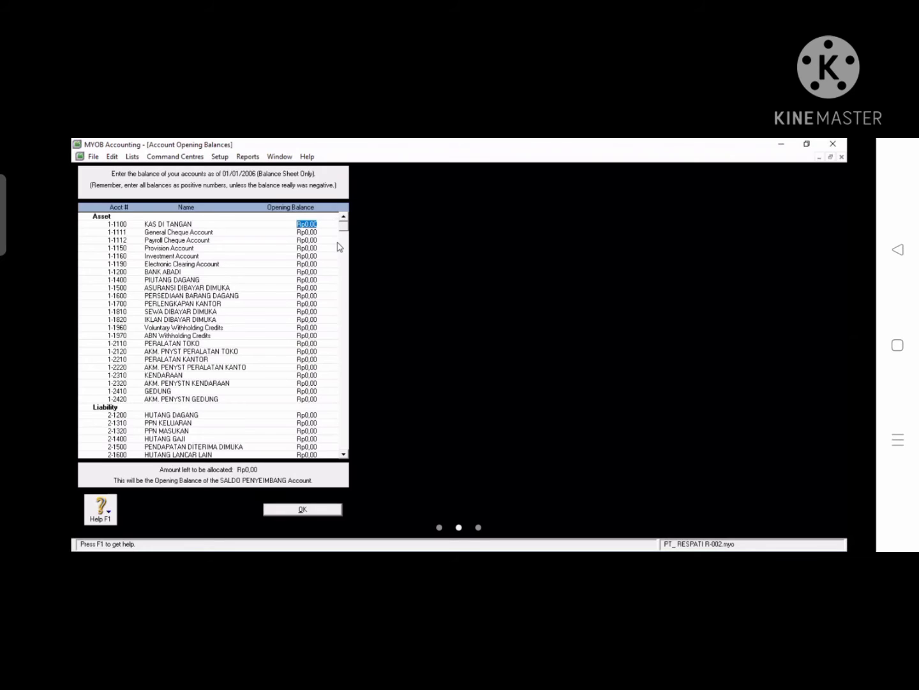
# Step: Enter opening balances of Rp25.450.000 for KAS DI TANGAN and Rp55.835.000 for BANK ABADI
pyautogui.write('25')
pyautogui.write('450.000')
pyautogui.press('Tab')
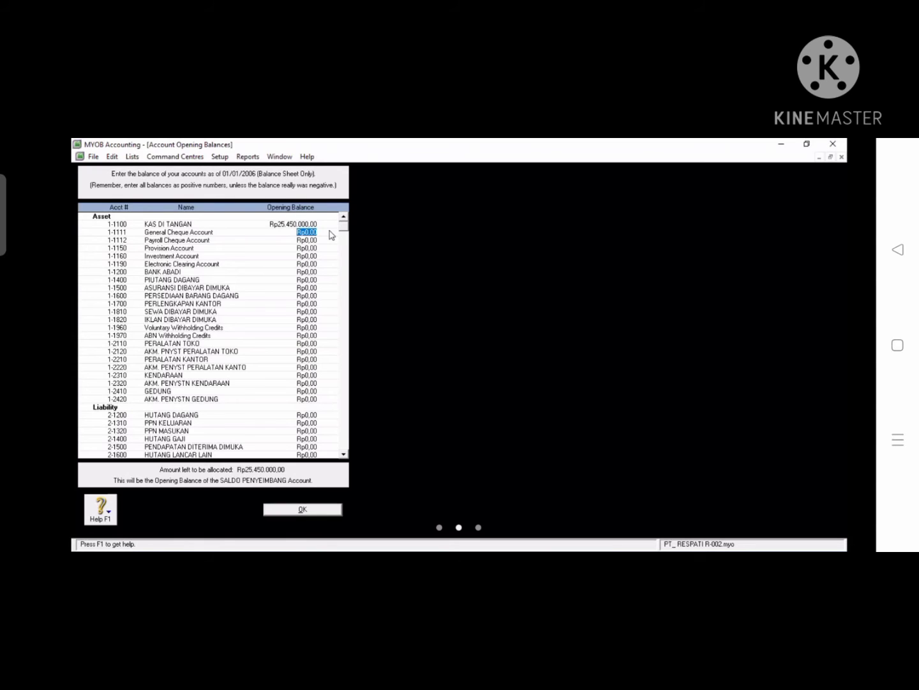
pyautogui.click(298, 274)
pyautogui.write('55.00')
pyautogui.write('0.000')
pyautogui.press('Tab')
pyautogui.click(287, 272)
pyautogui.moveTo(287, 272); pyautogui.dragTo(296, 274)
pyautogui.write('835')
# Step: Enter an opening balance of Rp69.200.000 for PIUTANG DAGANG
pyautogui.click(294, 279)
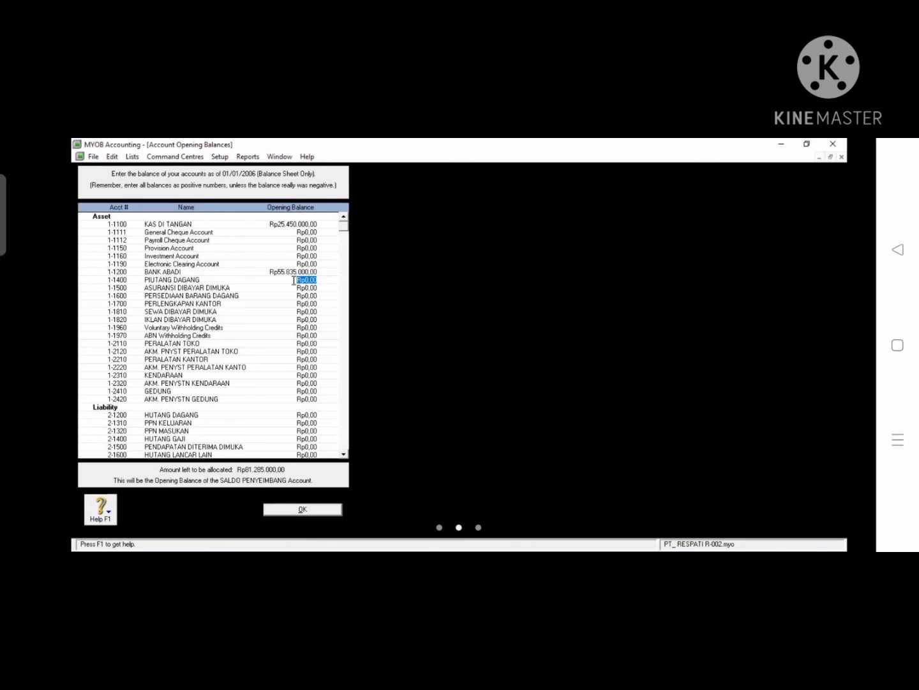
pyautogui.write('69.20')
pyautogui.write('0.000')
pyautogui.press('Tab')
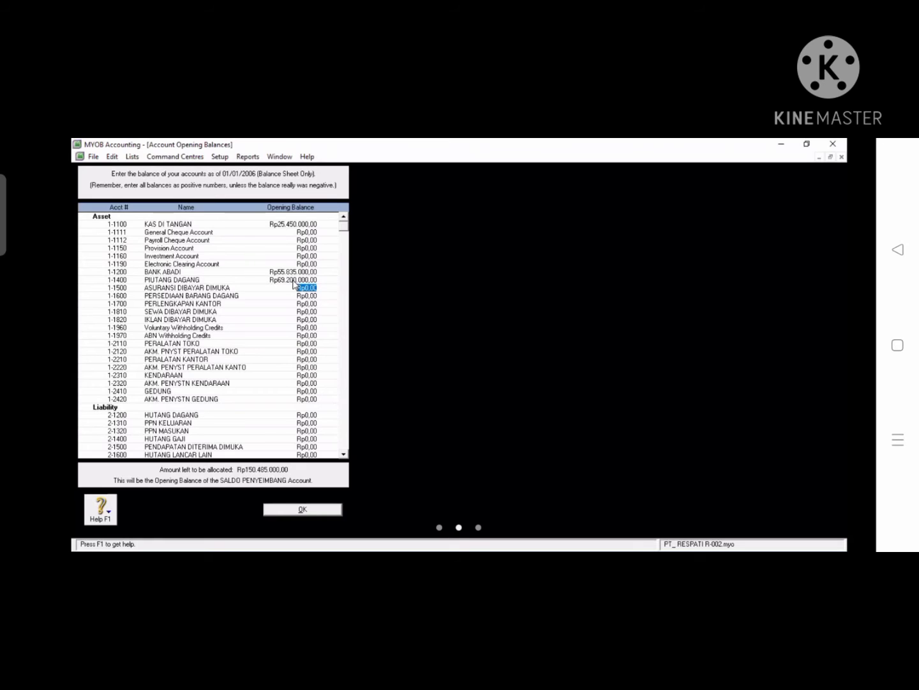
# Step: Enter opening balances of Rp5.400.000 for PERLENGKAPAN KANTOR and Rp44.965.000 for PERSEDIAAN BARANG DAGANG
pyautogui.press('Tab')
pyautogui.press('Tab')
pyautogui.write('5.400.000')
pyautogui.press('Tab')
pyautogui.press('Tab')
pyautogui.press('Tab')
pyautogui.press('Tab')
pyautogui.click(265, 292)
pyautogui.write('44965000')
pyautogui.press('Tab')
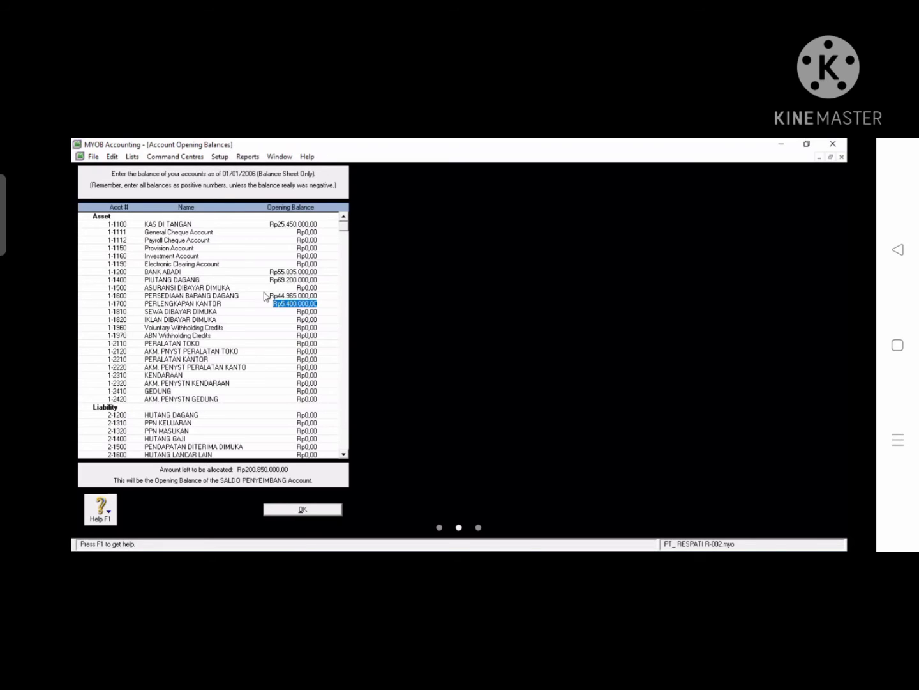
# Step: Enter an opening balance of Rp3.000.000 for PERALATAN TOKO
pyautogui.click(295, 342)
pyautogui.write('30.000.000')
pyautogui.press('Tab')
pyautogui.click(289, 343)
pyautogui.click(289, 342)
pyautogui.press('BackSpace')
pyautogui.press('Tab')
# Step: Enter opening balances of Rp8.000.000 for PERALATAN KANTOR and -Rp4.000.000 for its accumulated depreciation, account 1-2220
pyautogui.click(293, 359)
pyautogui.write('8000000')
pyautogui.press('Tab')
pyautogui.press('Tab')
pyautogui.click(292, 351)
pyautogui.click(292, 367)
pyautogui.write('-Rp4.000.000')
pyautogui.press('Tab')
# Step: Enter opening balances of Rp75.000.000 for KENDARAAN and -Rp30.000.000 for AKM. PENYSTN KENDARAAN
pyautogui.write('75.000.000')
pyautogui.press('Tab')
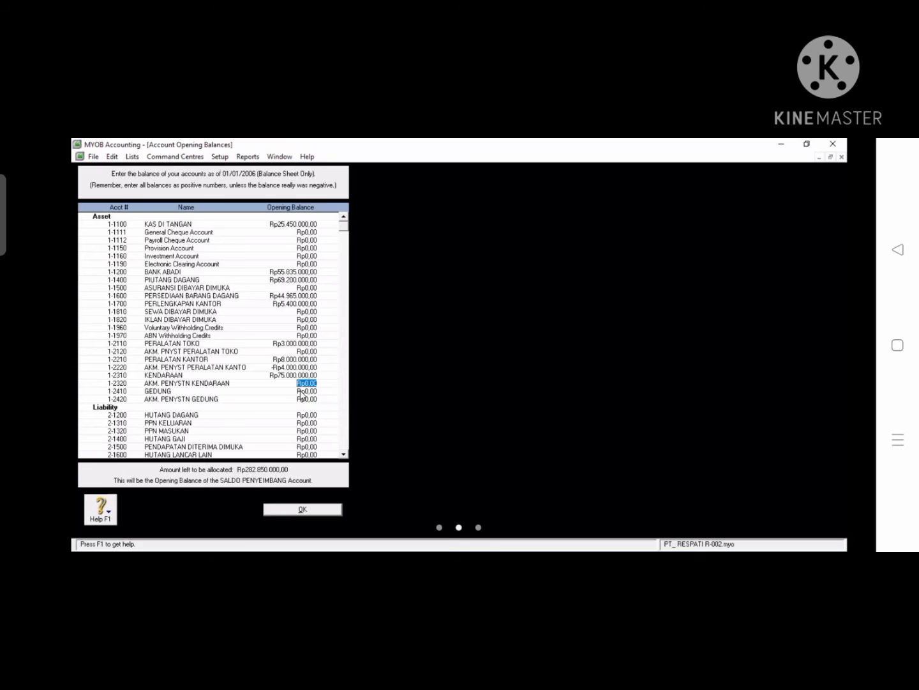
pyautogui.press('BackSpace')
pyautogui.write('-Rp30.000.00')
pyautogui.write('0')
pyautogui.press('Tab')
# Step: Enter opening balances of Rp100.000.000 for GEDUNG and -Rp50.000.000 for AKM. PENYSTN GEDUNG
pyautogui.write('100.000.0')
pyautogui.write('00')
pyautogui.press('Tab')
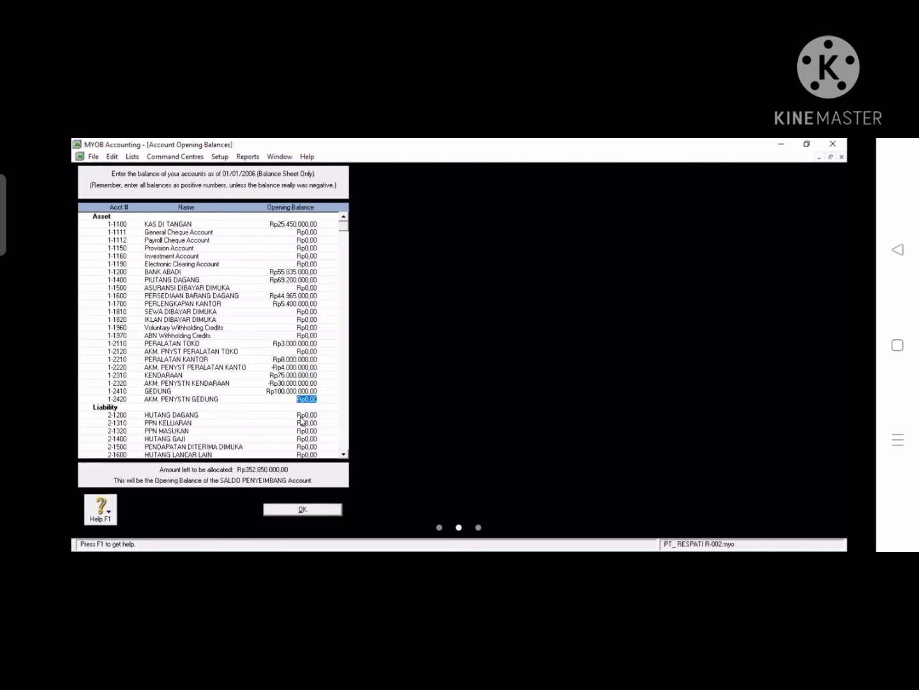
pyautogui.write('-')
pyautogui.write('50000000')
pyautogui.press('Tab')
# Step: Enter opening balances of Rp65.000.000 for HUTANG DAGANG and Rp845.000 for HUTANG BUNGA
pyautogui.write('65000000')
pyautogui.press('Tab')
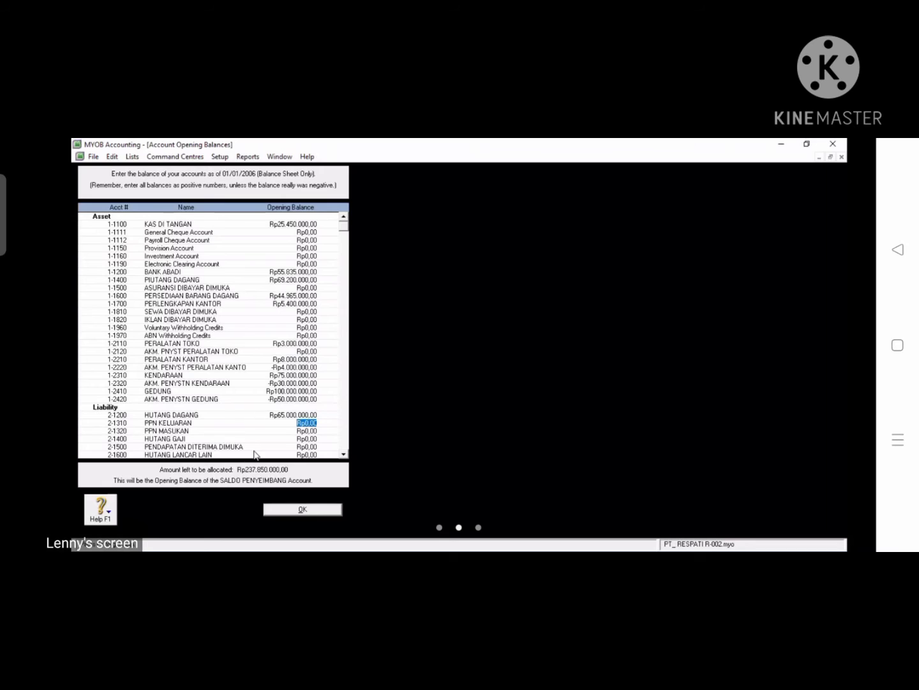
pyautogui.press('Tab')
pyautogui.press('Tab')
pyautogui.press('Tab')
pyautogui.press('Tab')
pyautogui.press('Tab')
pyautogui.press('Tab')
pyautogui.press('Tab')
pyautogui.press('Tab')
pyautogui.press('Tab')
pyautogui.press('Tab')
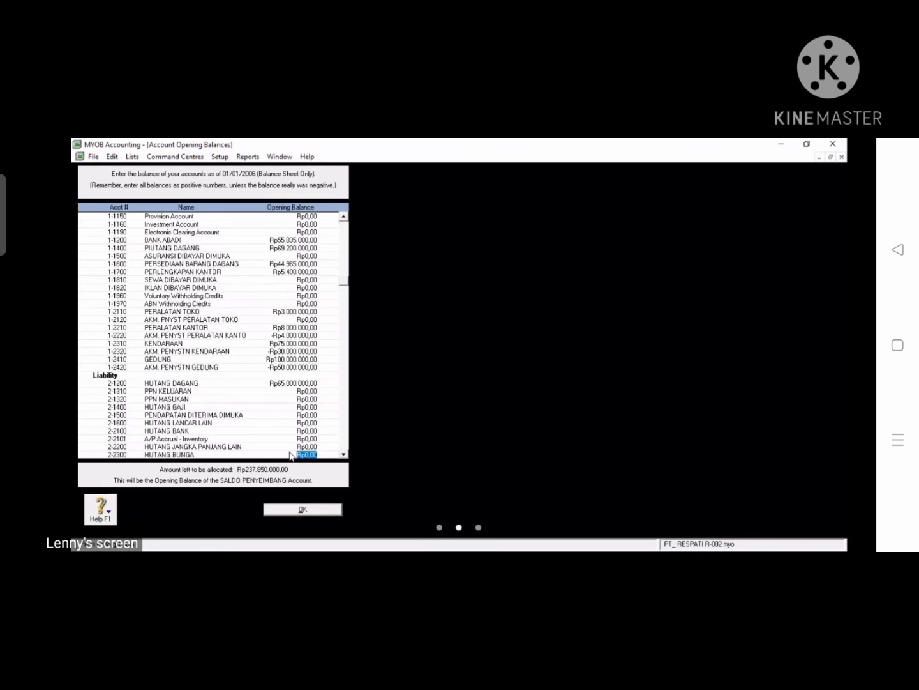
pyautogui.press('Tab')
pyautogui.click(301, 431)
pyautogui.write('845')
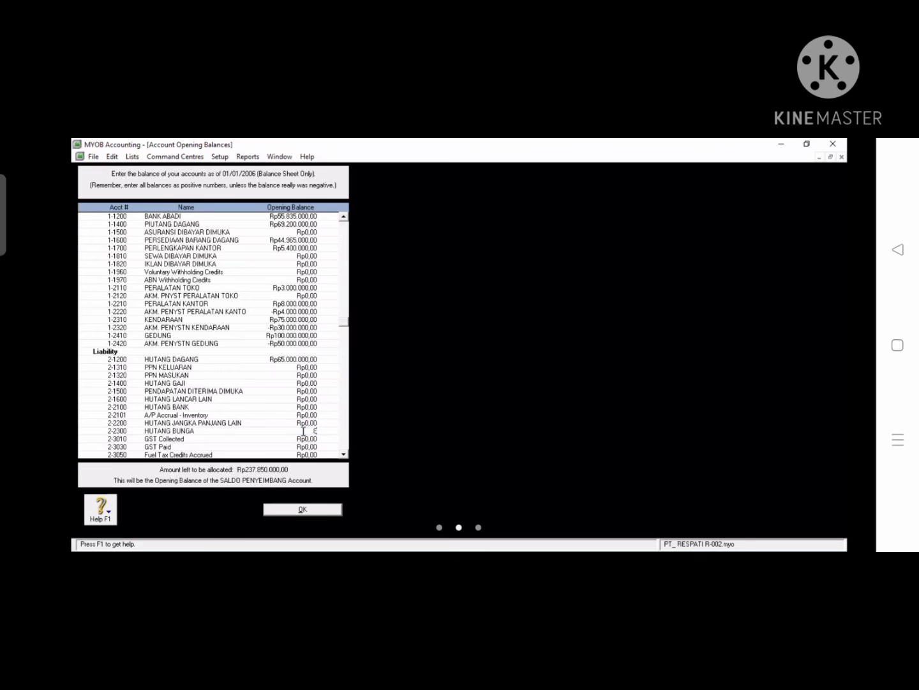
pyautogui.write('000')
pyautogui.press('Tab')
# Step: Enter an opening balance of Rp37.850.000 for the liability account HUTANG BANK
pyautogui.click(344, 454)
pyautogui.click(343, 454)
pyautogui.click(344, 454)
pyautogui.click(343, 454)
pyautogui.click(343, 454)
pyautogui.click(343, 454)
pyautogui.click(344, 454)
pyautogui.click(344, 454)
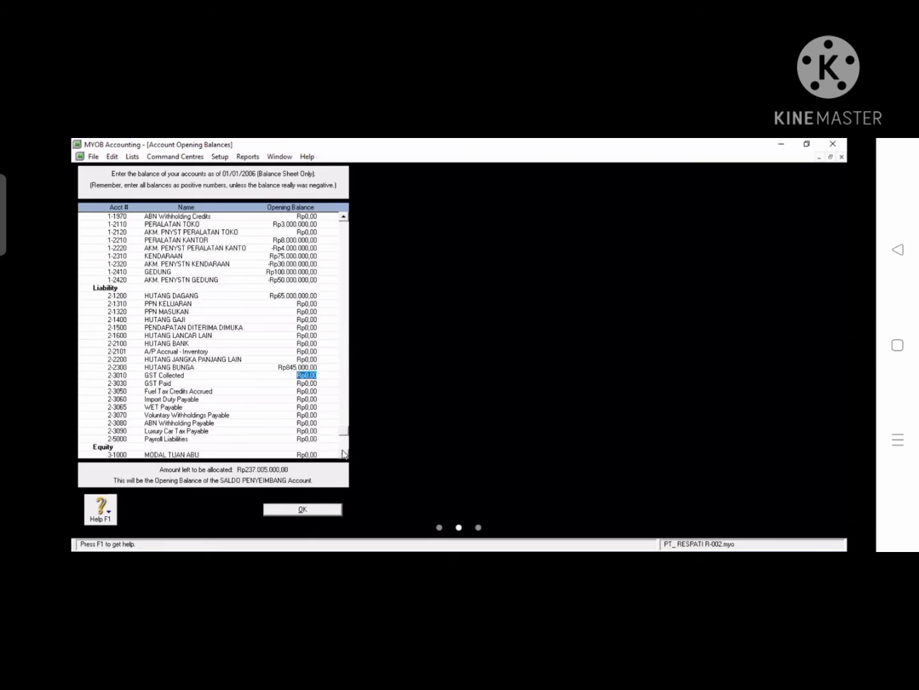
pyautogui.click(343, 454)
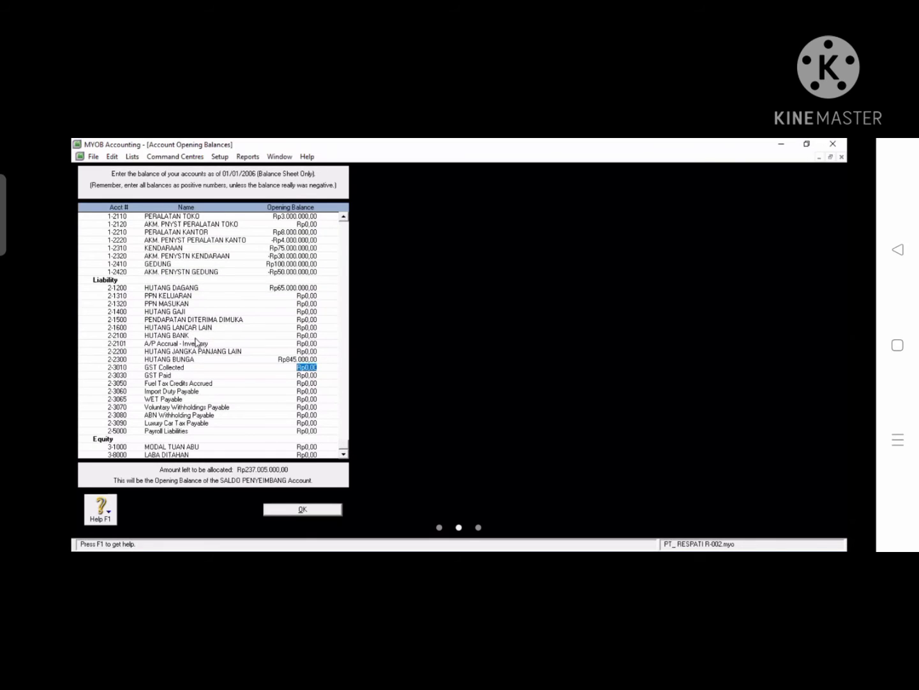
pyautogui.click(289, 337)
pyautogui.write('37.')
pyautogui.write('850.')
pyautogui.write('0000')
pyautogui.press('Tab')
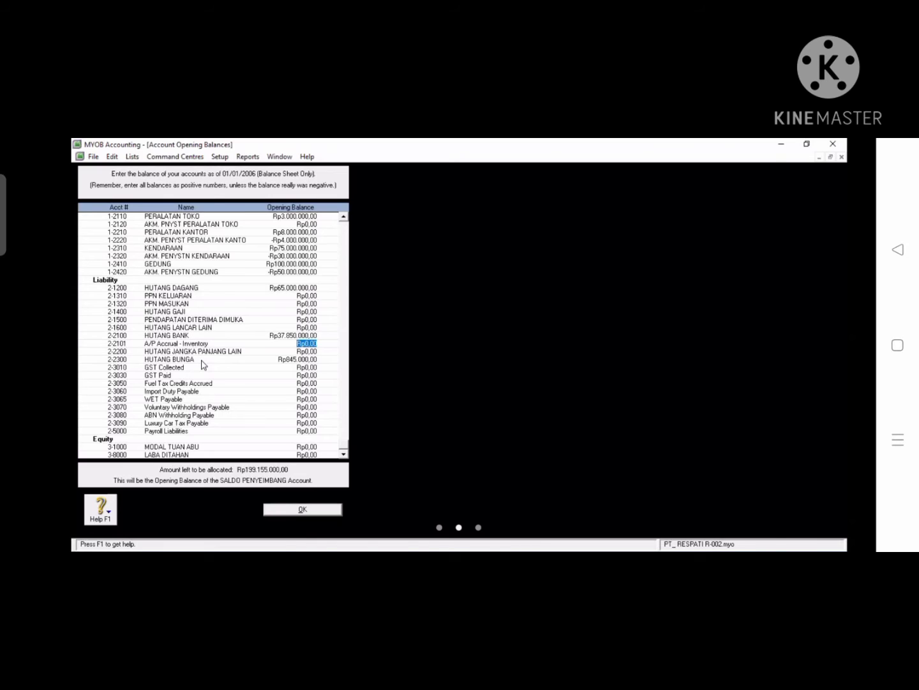
# Step: Enter opening balances of Rp49.155.000 for LABA DITAHAN and Rp150.000.000 for owner's capital, account 3-1000, and accept the opening balances
pyautogui.click(308, 454)
pyautogui.write('49155000')
pyautogui.click(306, 448)
pyautogui.write('150000000')
pyautogui.click(306, 453)
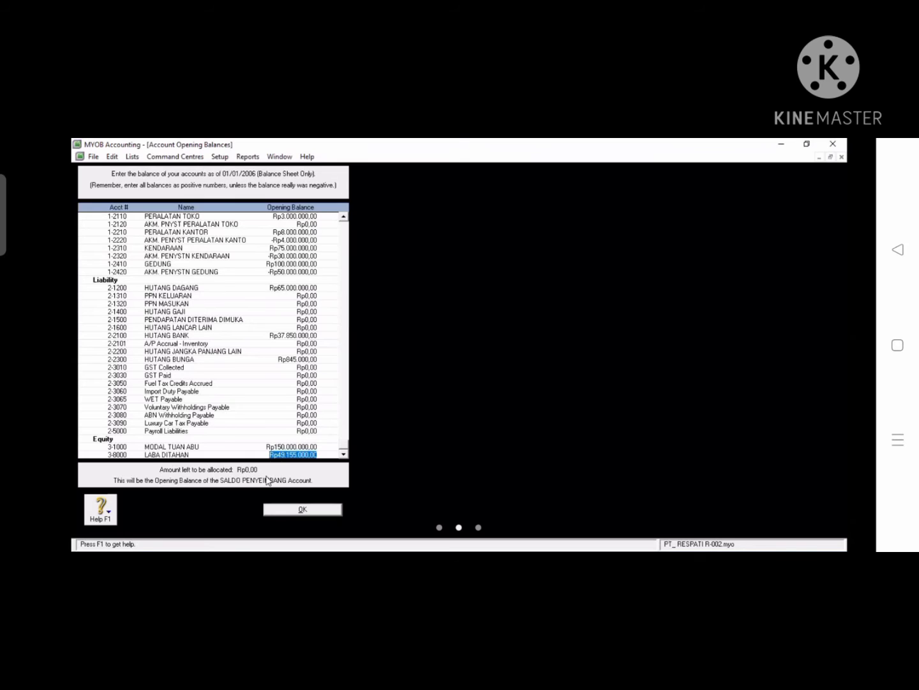
pyautogui.click(296, 508)
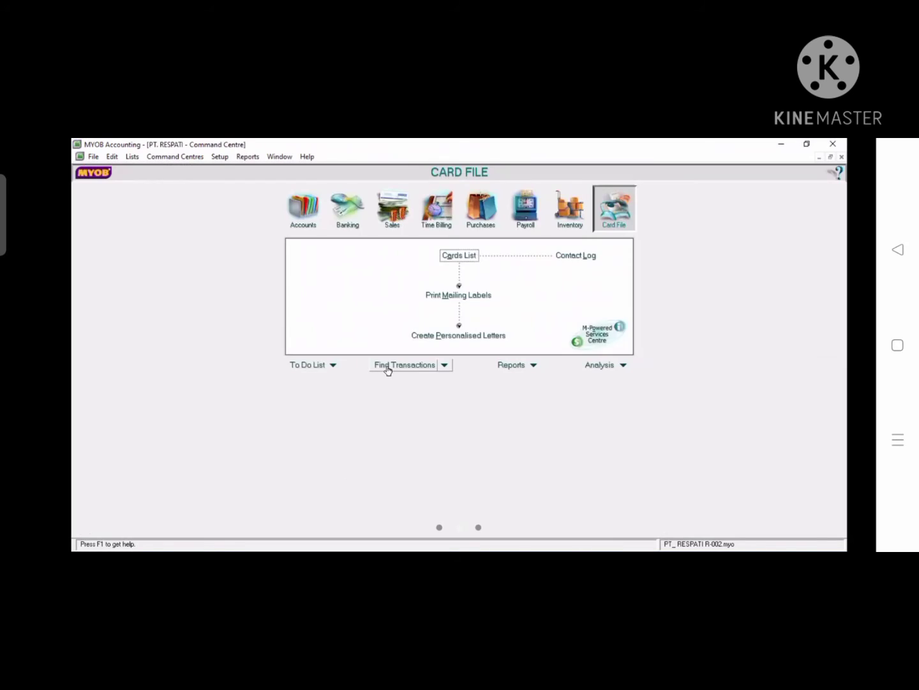
# Step: Start a historical sale for PT. MULTIMEDIA from the customer balances
pyautogui.click(220, 156)
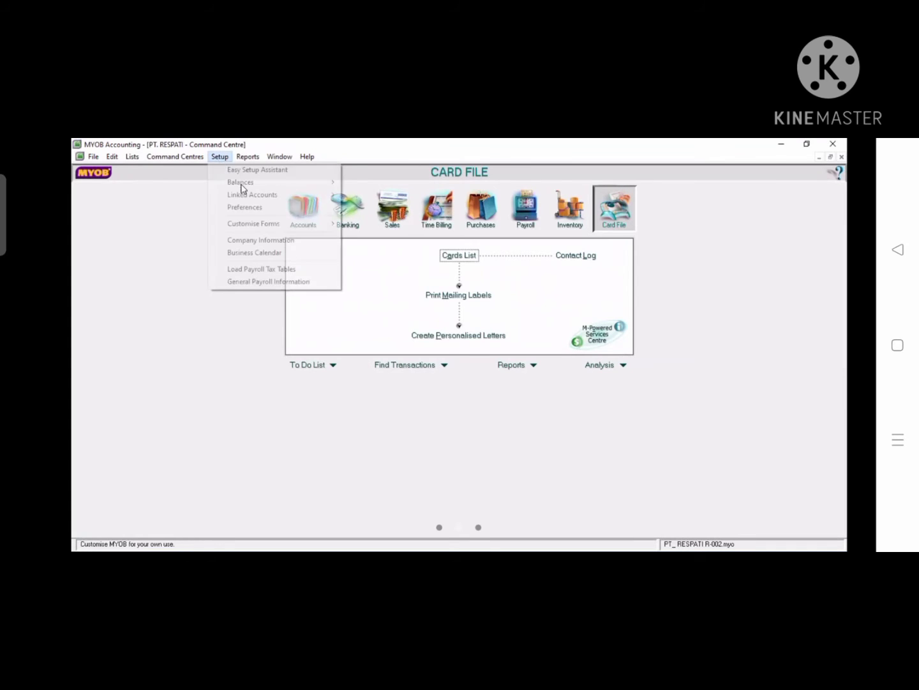
pyautogui.moveTo(244, 192)
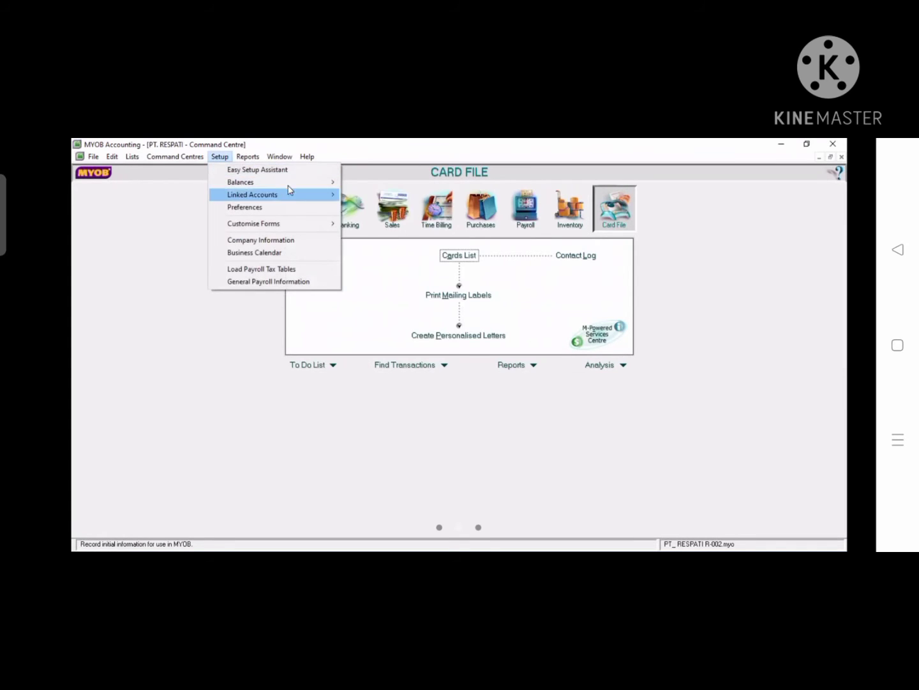
pyautogui.moveTo(300, 182)
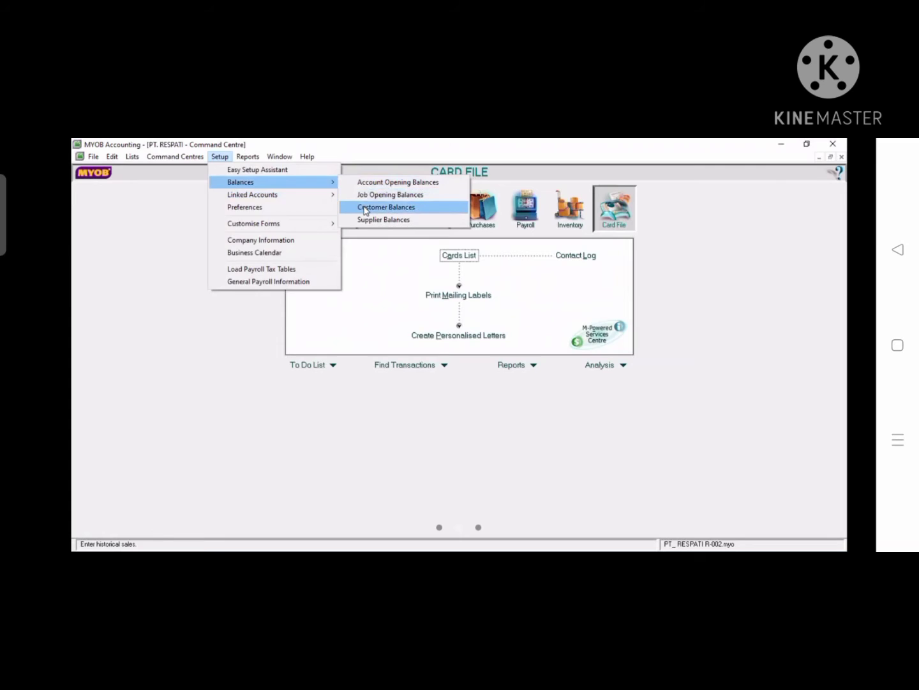
pyautogui.click(361, 207)
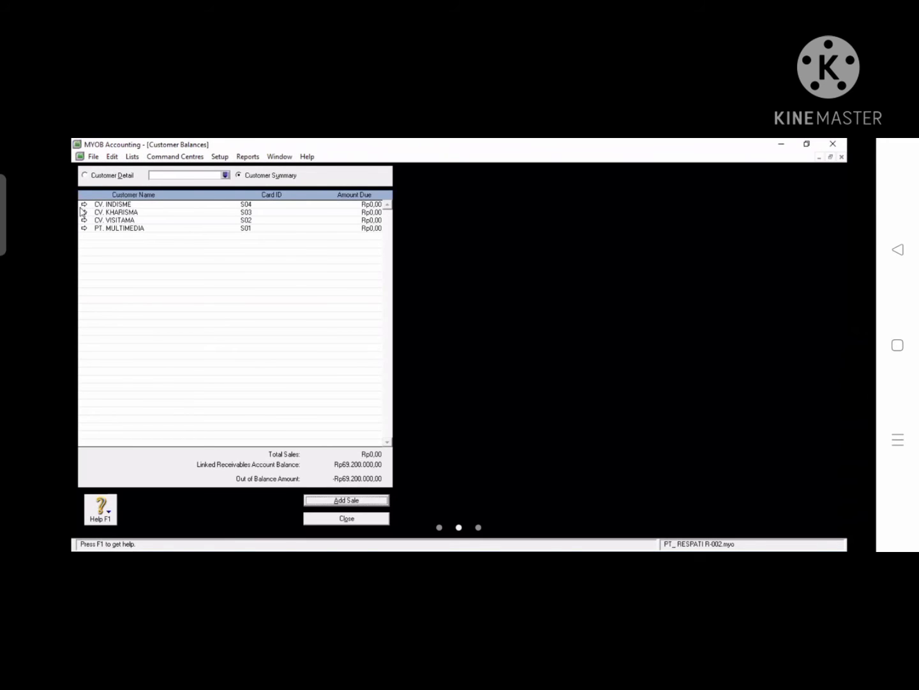
pyautogui.click(338, 502)
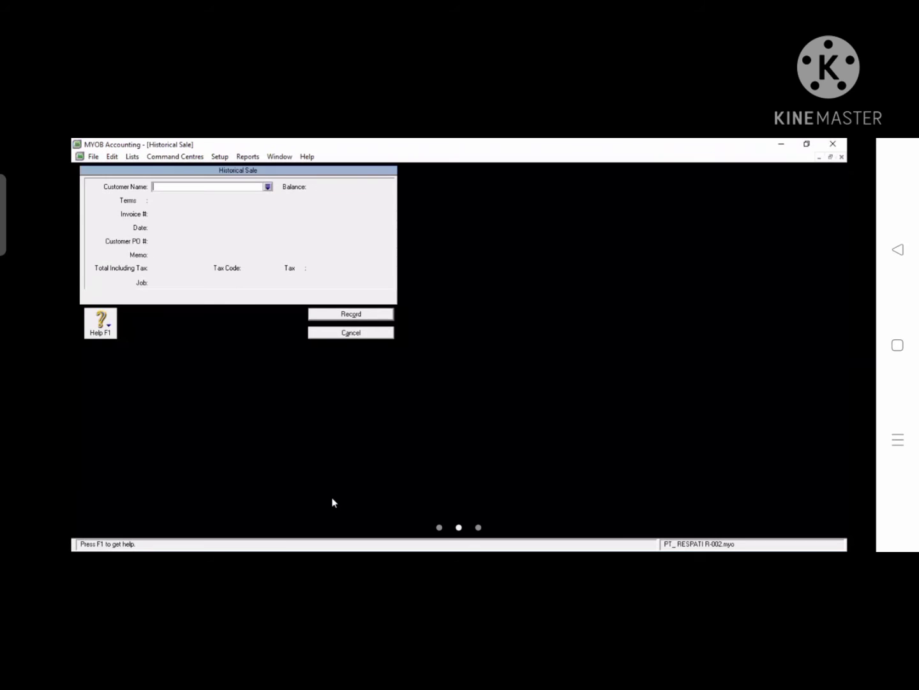
pyautogui.press('Tab')
pyautogui.click(363, 311)
pyautogui.doubleClick(362, 311)
# Step: Date PT. MULTIMEDIA's historical sale 01/01/2006 and set its memo to SALDO AWAL PIUTANG
pyautogui.click(181, 213)
pyautogui.click(187, 228)
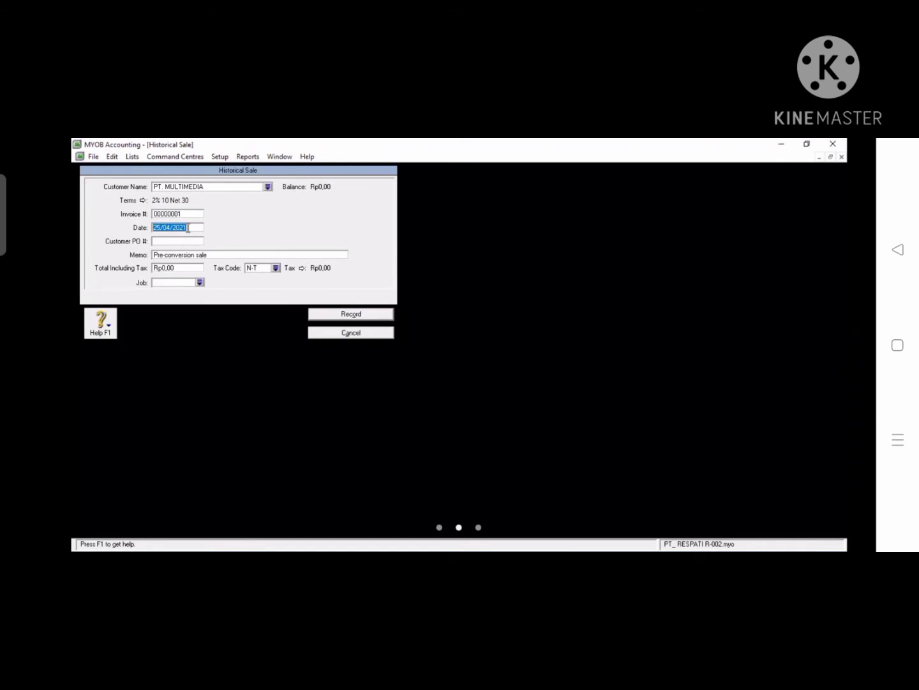
pyautogui.write('010')
pyautogui.write('01/200')
pyautogui.write('6')
pyautogui.press('Tab')
pyautogui.press('Tab')
pyautogui.write('SALDO AWAL PIUTANG')
# Step: Set the PT. MULTIMEDIA sale's total including tax to Rp15.200.000 and record the sale
pyautogui.click(180, 267)
pyautogui.write('15.200.00')
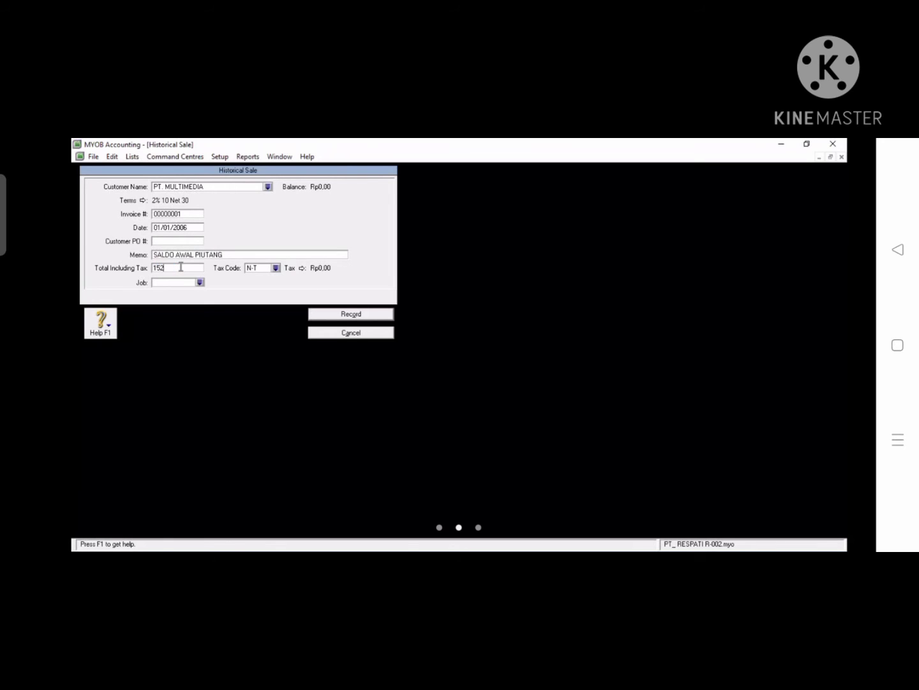
pyautogui.write('0000')
pyautogui.press('Tab')
pyautogui.click(349, 311)
pyautogui.click(447, 388)
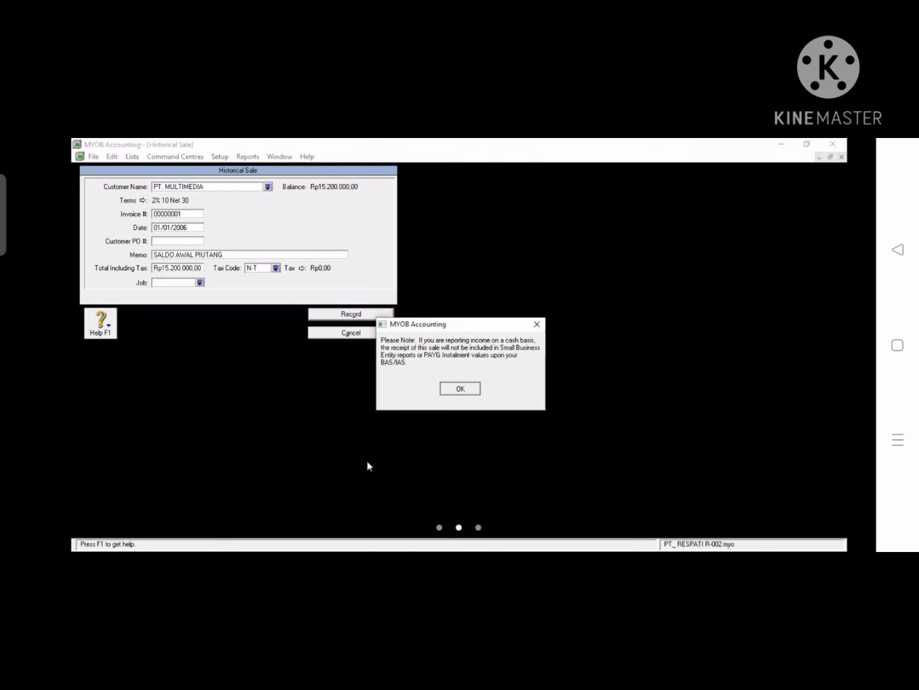
# Step: Record a historical sale for CV. VISITAMA with memo SALDO AWAL PIUTANG and a total including tax of Rp11.600.000
pyautogui.click(342, 502)
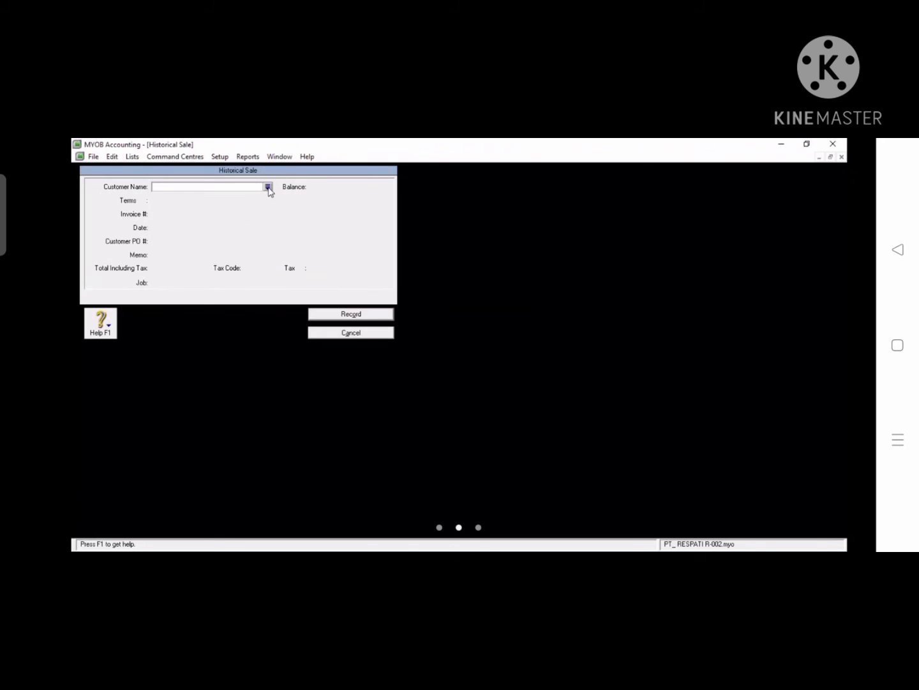
pyautogui.click(268, 187)
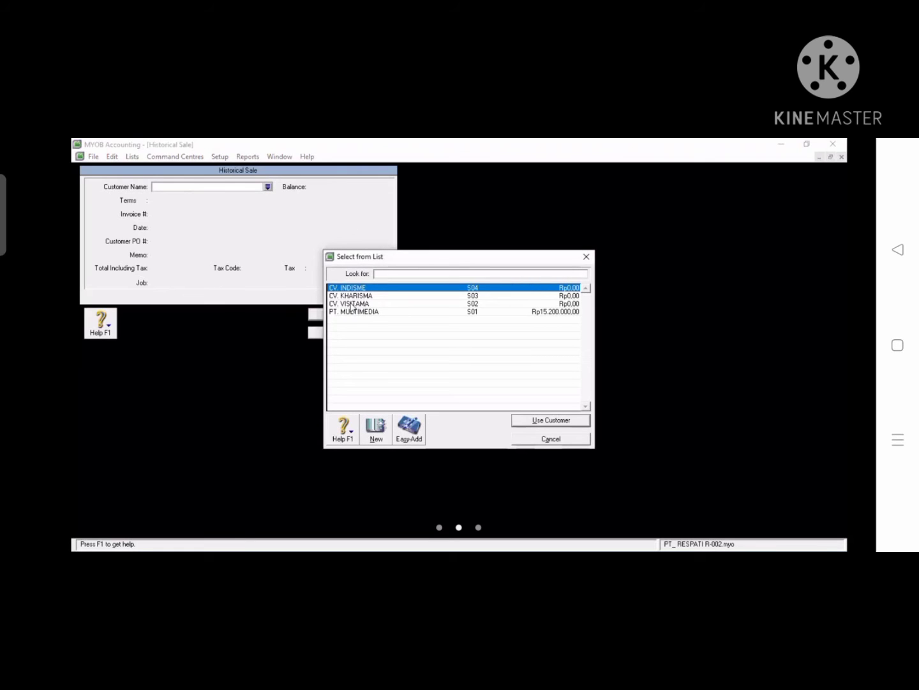
pyautogui.click(351, 304)
pyautogui.press('Return')
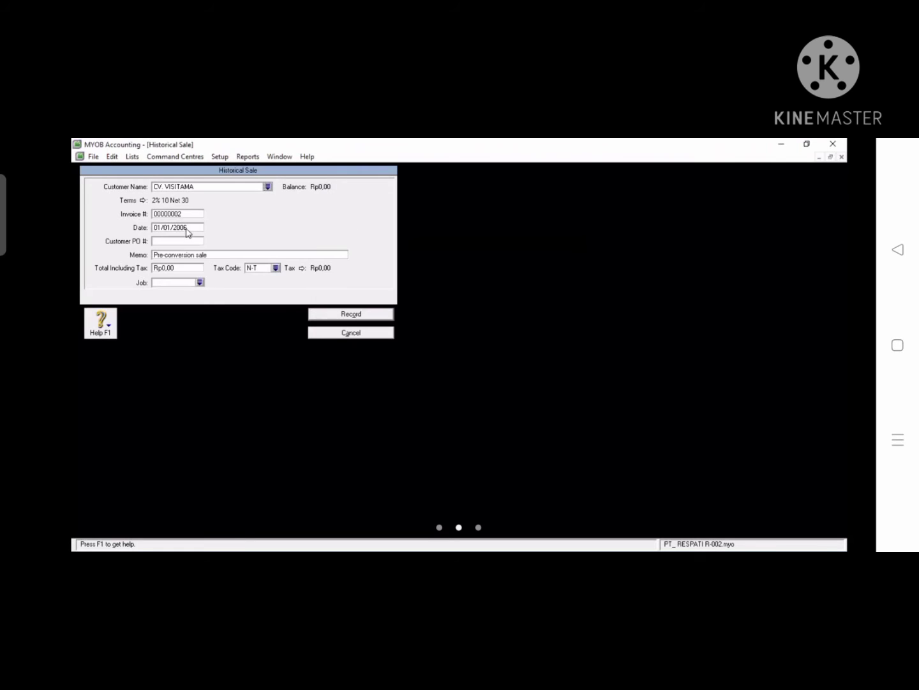
pyautogui.click(175, 254)
pyautogui.write('SALDO AWL PIUTANGA')
pyautogui.click(180, 267)
pyautogui.write('11.600.000')
pyautogui.press('Tab')
pyautogui.click(352, 314)
pyautogui.click(455, 390)
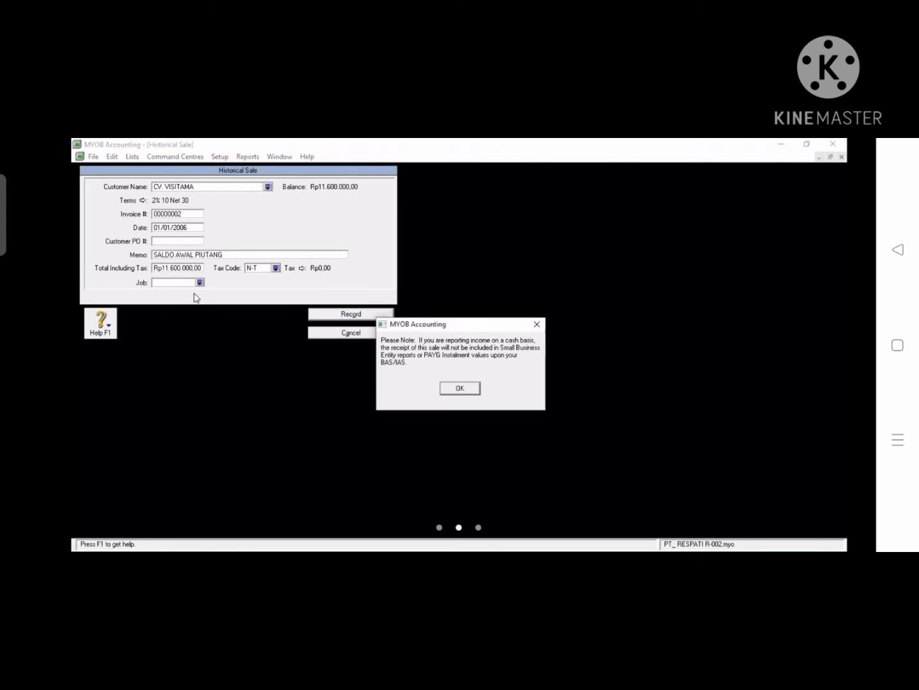
# Step: Record a historical sale for CV. KHARISMA with memo SALDO AWAL PIUTANG and a total including tax of Rp17.200.000
pyautogui.click(334, 502)
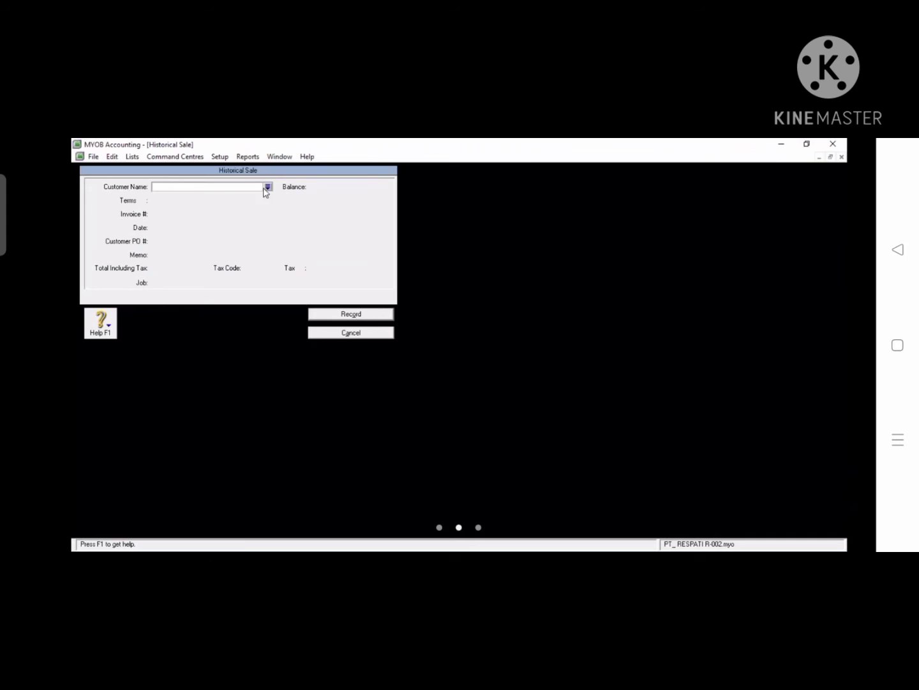
pyautogui.press('Tab')
pyautogui.click(349, 299)
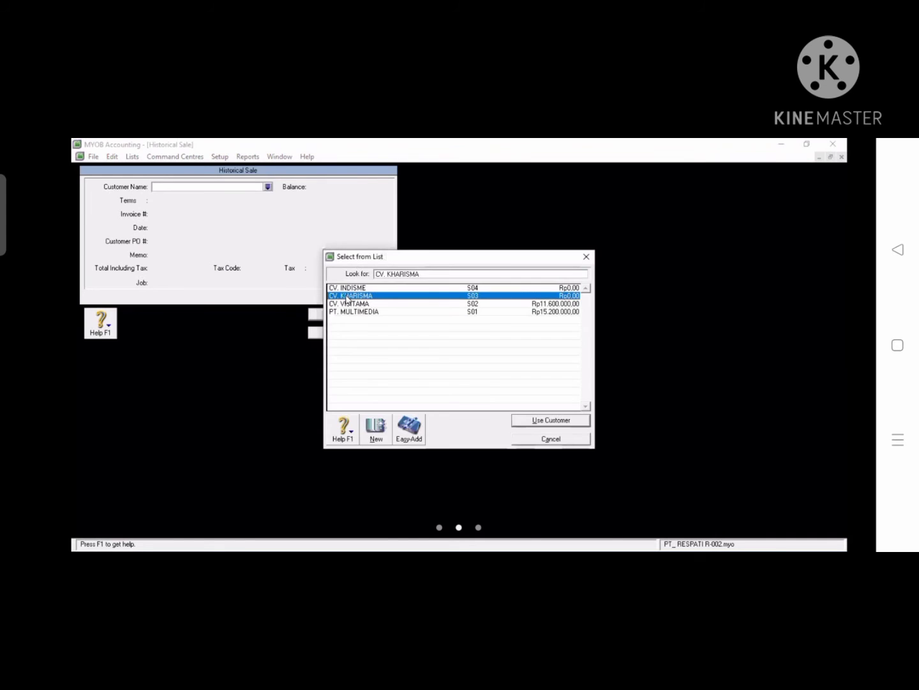
pyautogui.press('Return')
pyautogui.click(177, 255)
pyautogui.write('S')
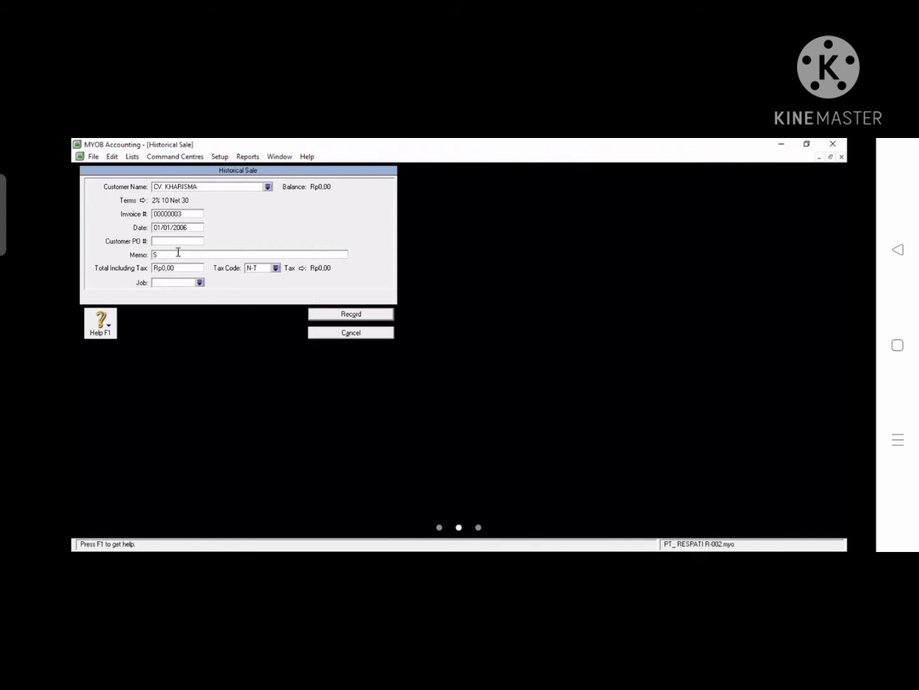
pyautogui.write('ALDO AWAL PIUTANG')
pyautogui.click(177, 267)
pyautogui.write('1720000')
pyautogui.press('Tab')
pyautogui.click(350, 313)
pyautogui.click(460, 388)
# Step: Record a historical sale for CV. INDISME with memo SALDO AWAL PIUTANG and total Rp25.200.000, and close the customer balances
pyautogui.click(331, 503)
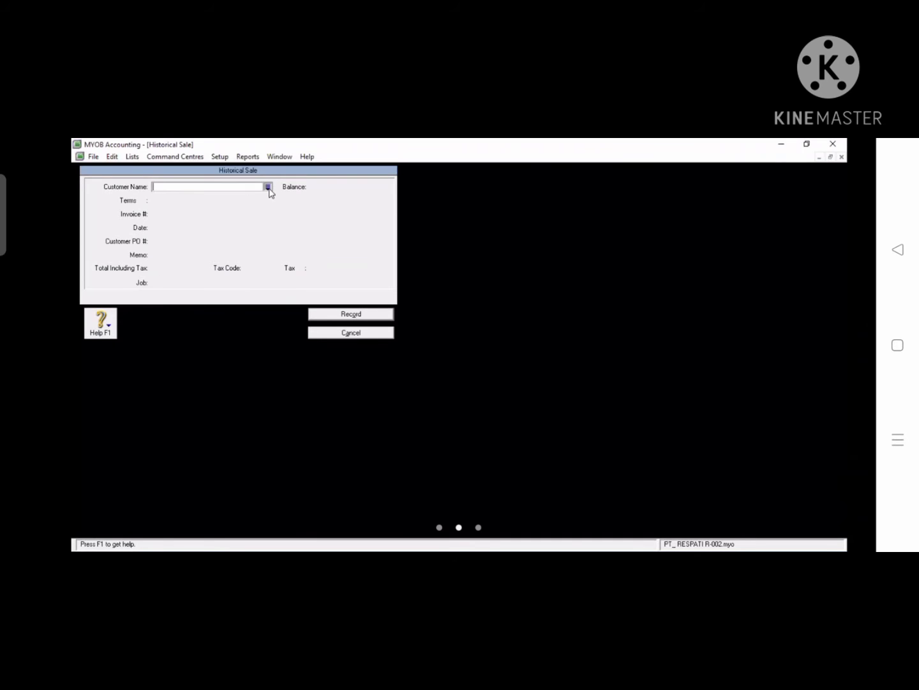
pyautogui.press('Tab')
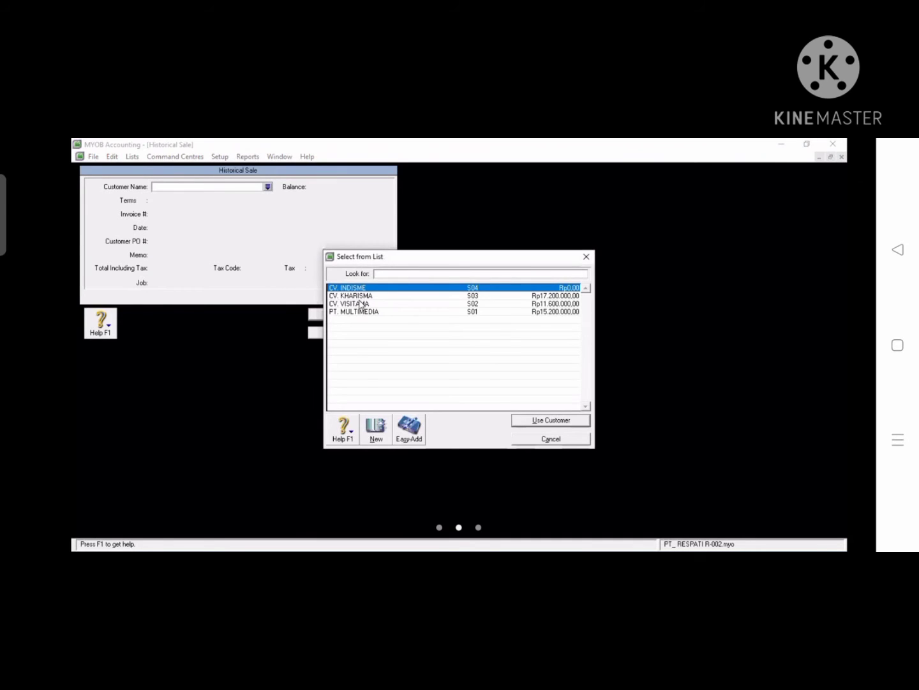
pyautogui.doubleClick(359, 289)
pyautogui.click(193, 254)
pyautogui.write('S')
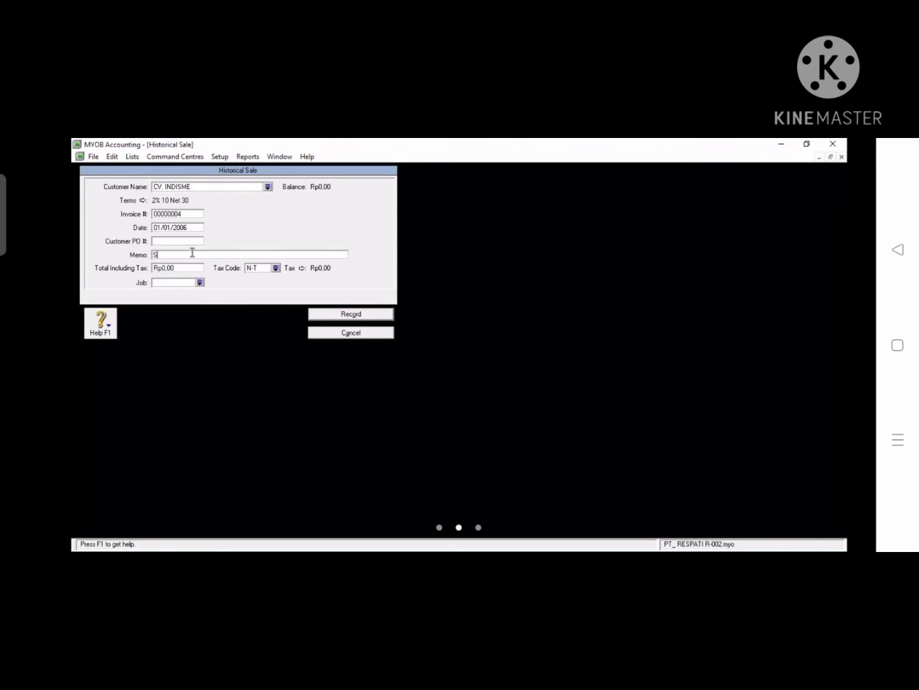
pyautogui.write('ALDO AWAL PIUTANG')
pyautogui.press('Tab')
pyautogui.write('25200000')
pyautogui.press('Tab')
pyautogui.click(332, 312)
pyautogui.click(461, 398)
pyautogui.click(463, 390)
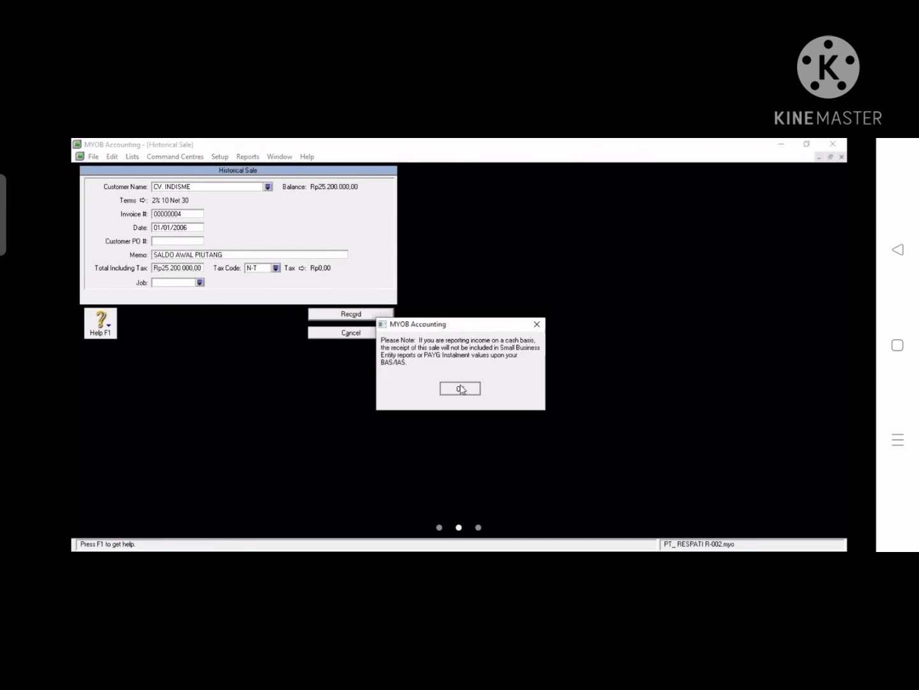
pyautogui.click(355, 519)
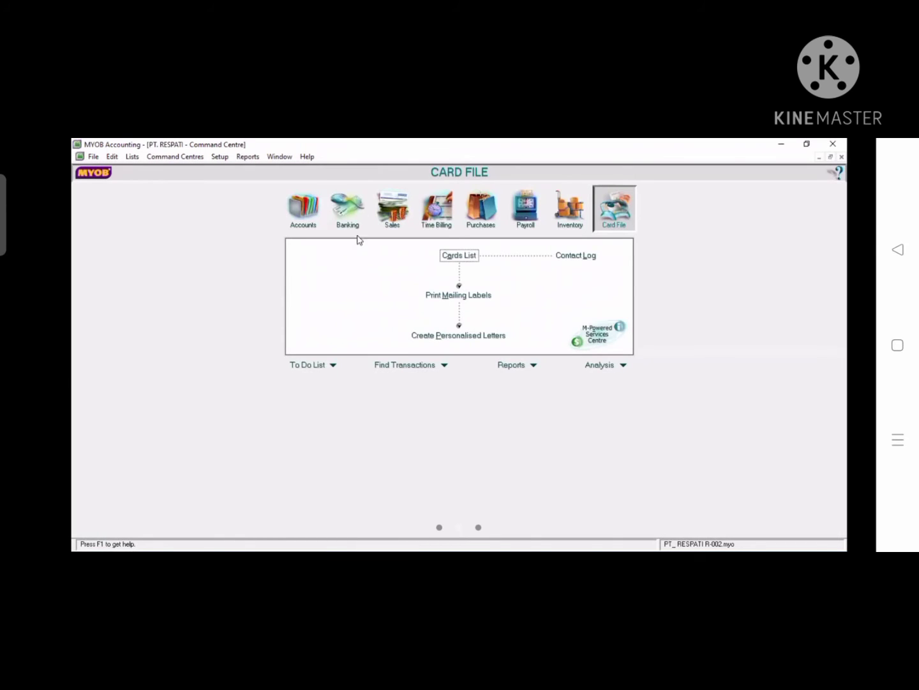
# Step: Start a historical purchase for PT. PRIMA KENCANA from the supplier balances
pyautogui.click(221, 159)
pyautogui.moveTo(305, 194)
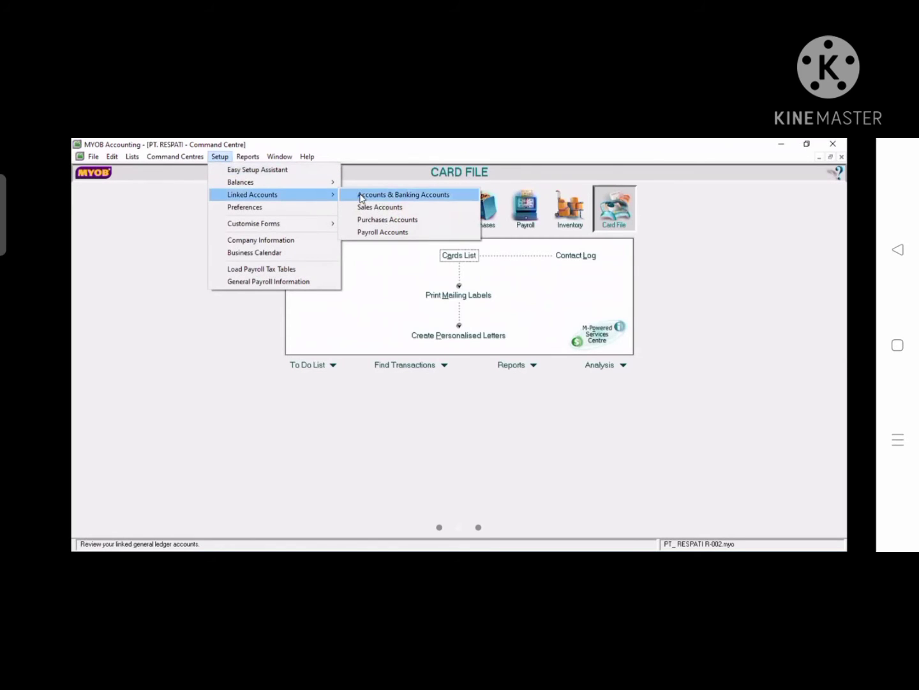
pyautogui.click(358, 217)
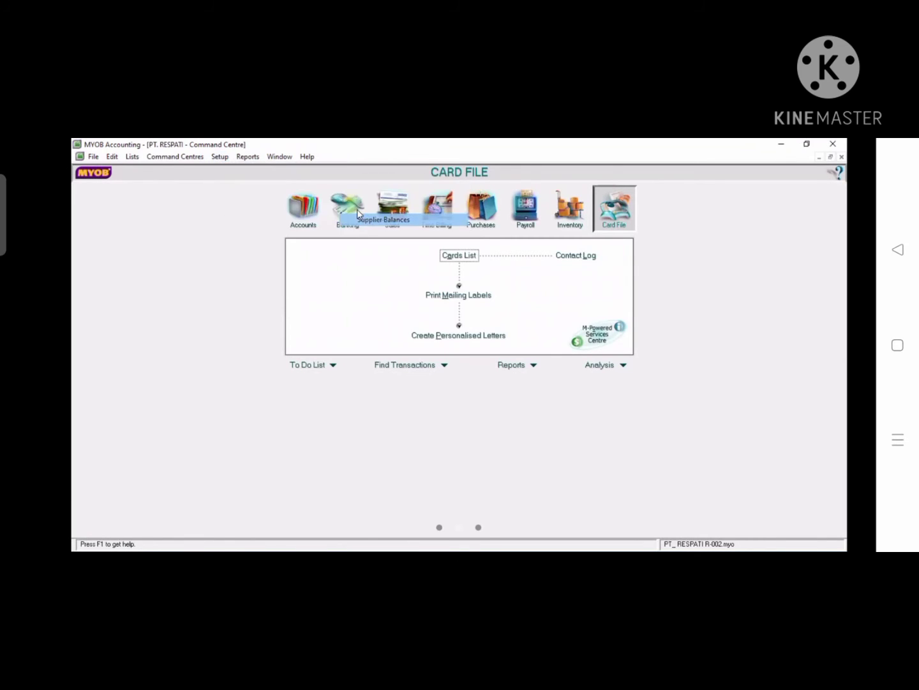
pyautogui.click(353, 502)
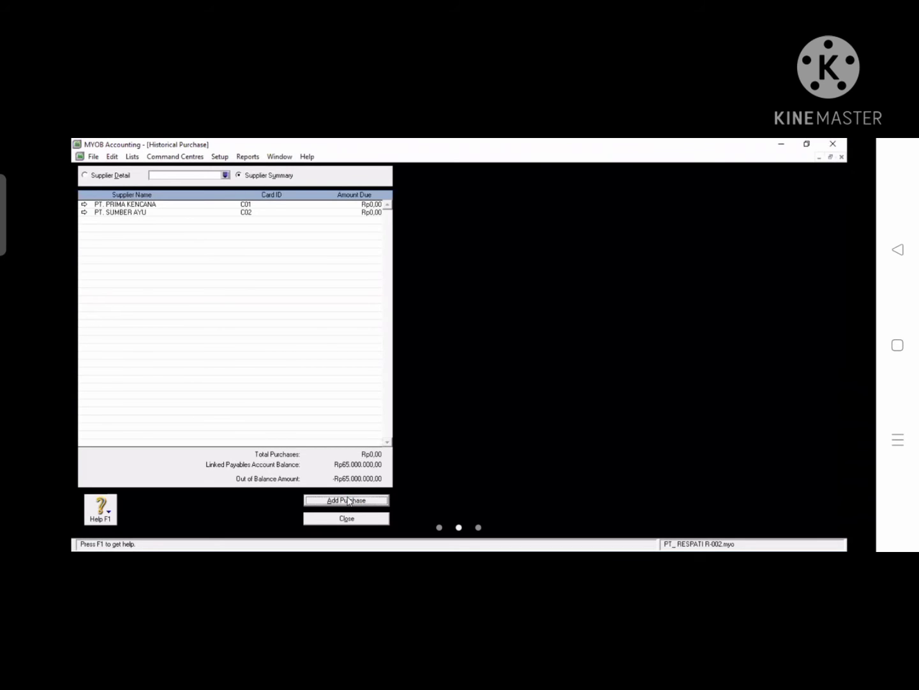
pyautogui.click(349, 501)
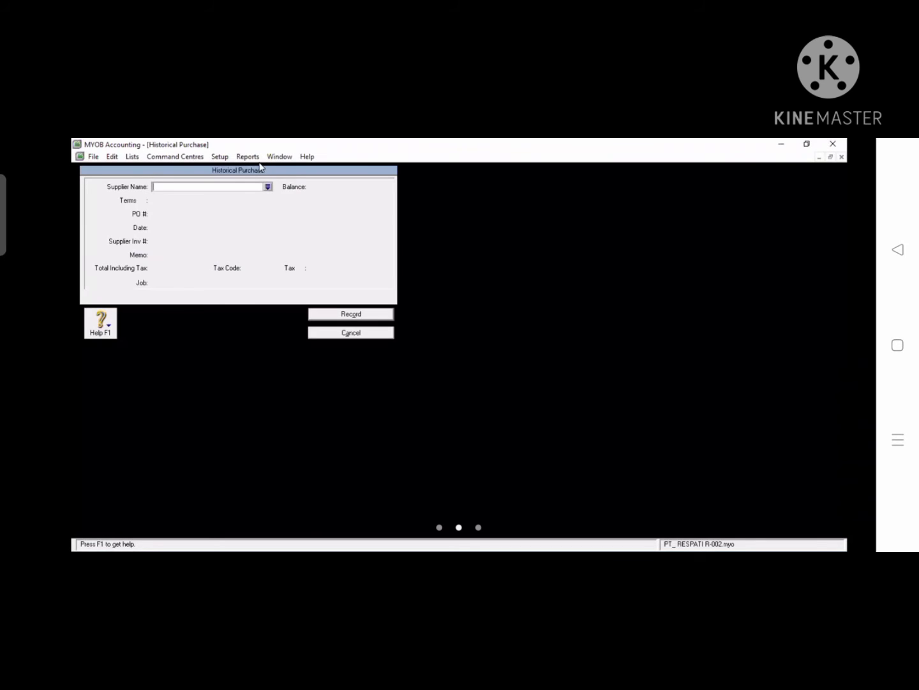
pyautogui.click(268, 187)
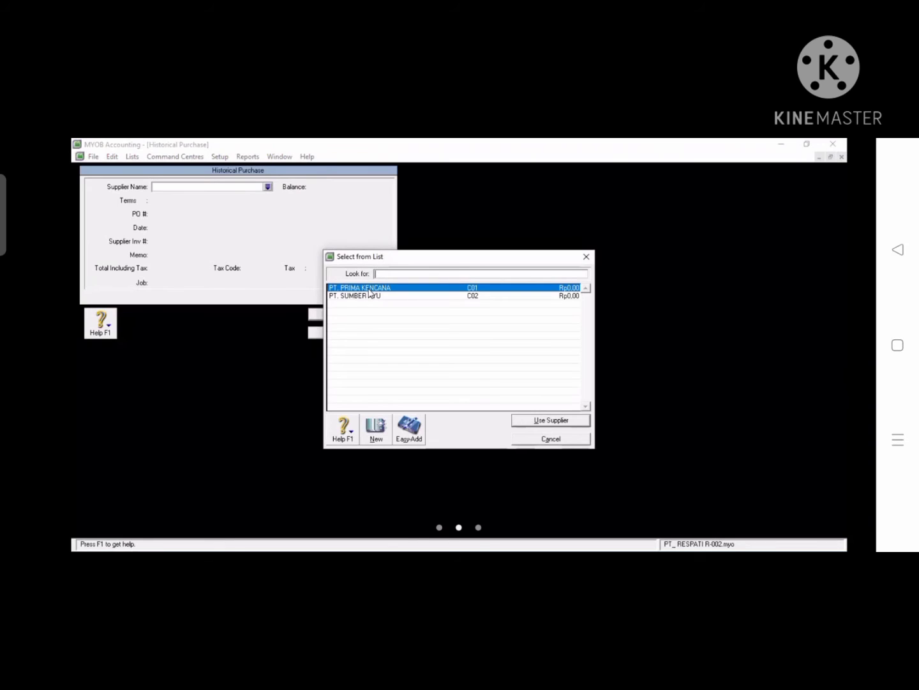
pyautogui.doubleClick(369, 289)
# Step: Date the PT. PRIMA KENCANA purchase 01/01/2006 and set its memo to SALDO AWAL UTANG
pyautogui.click(182, 229)
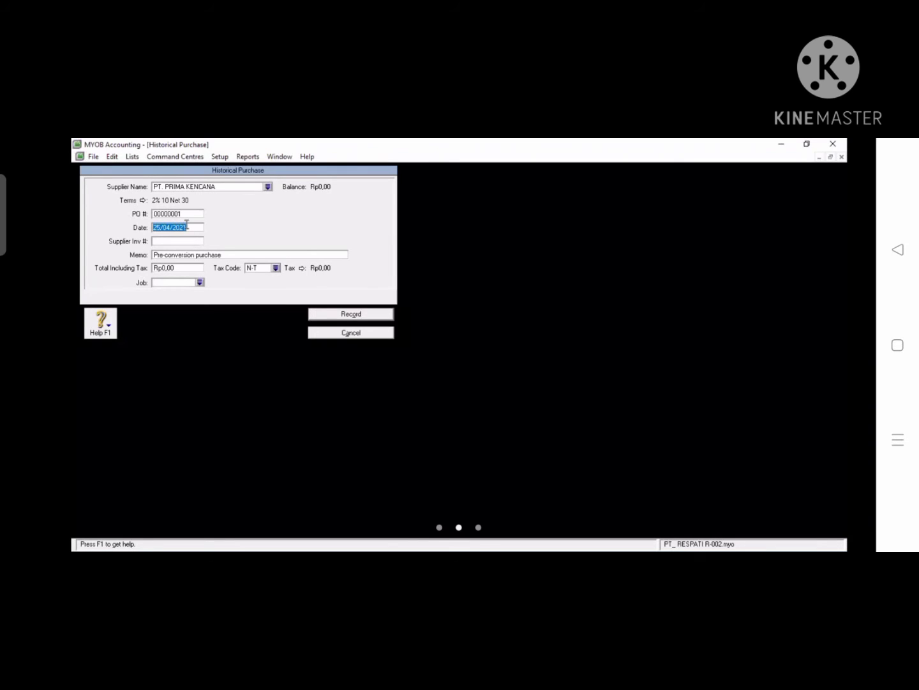
pyautogui.write('01/01/2006')
pyautogui.click(197, 255)
pyautogui.write('SALDO AWAL UTANG')
pyautogui.press('Tab')
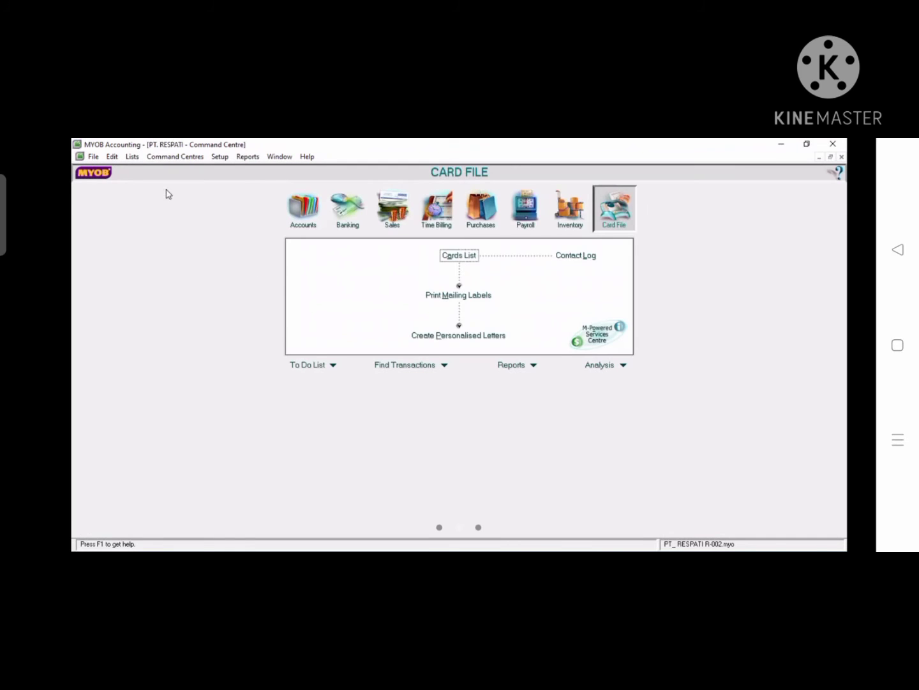
# Step: Enter the inventory count quantities: 10 for P01, 10 for P02, 5 for P03 and 15 for P04
pyautogui.click(170, 159)
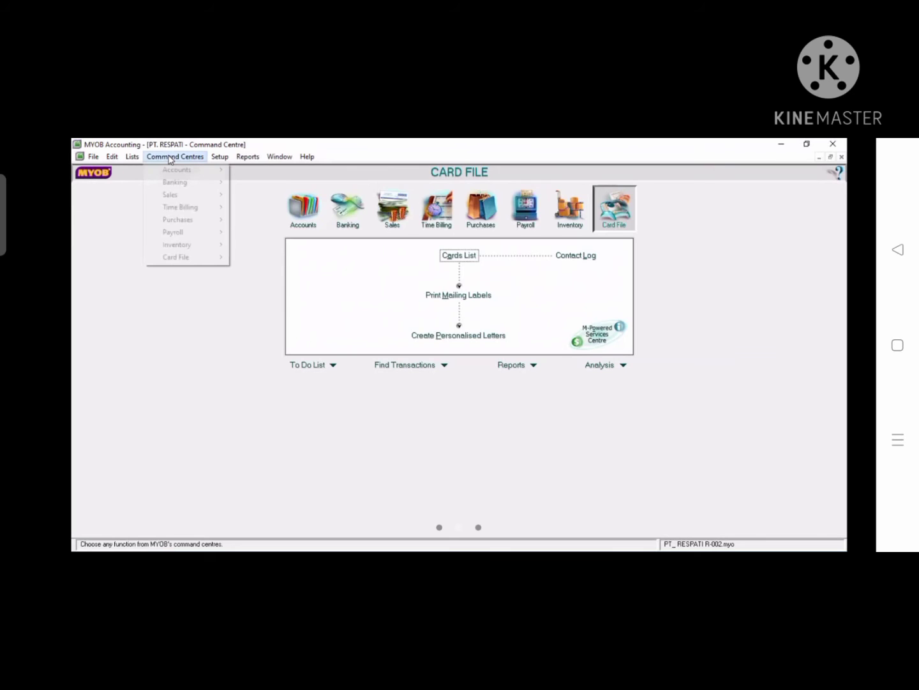
pyautogui.moveTo(197, 244)
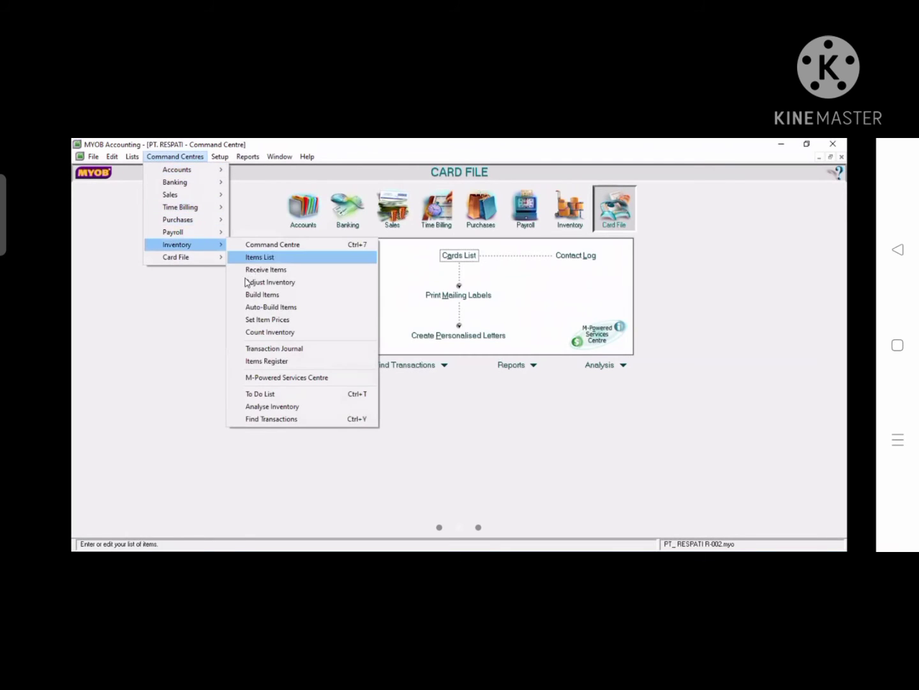
pyautogui.click(269, 332)
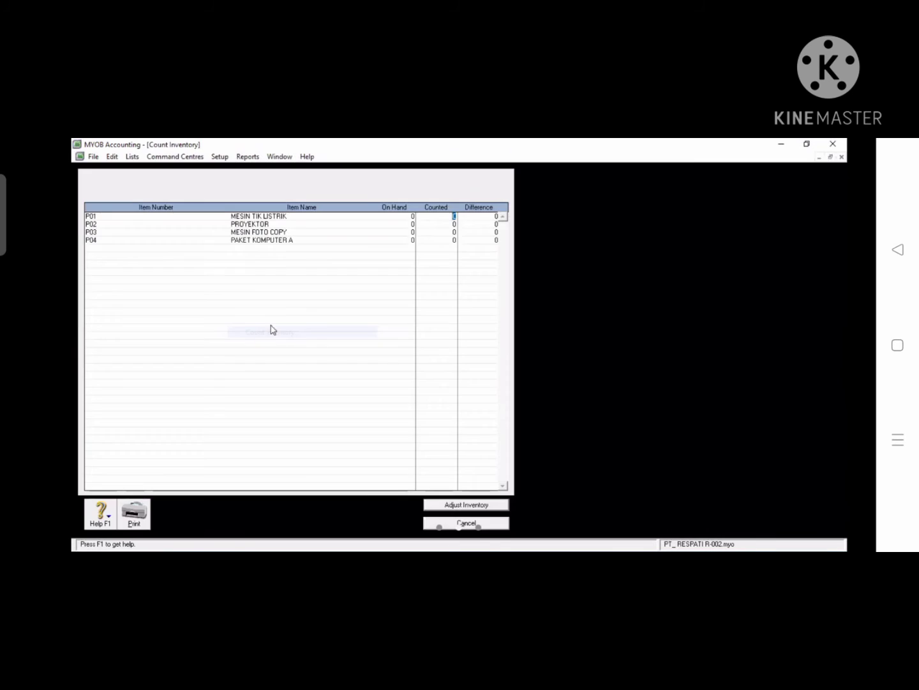
pyautogui.write('5')
pyautogui.click(446, 226)
pyautogui.click(445, 217)
pyautogui.write('10')
pyautogui.press('Tab')
pyautogui.write('10')
pyautogui.press('Tab')
pyautogui.write('5')
pyautogui.press('Tab')
pyautogui.write('15')
# Step: Adjust the inventory to the counted quantities as opening balances, using default adjustment account 1-1600 PERSEDIAAN BARANG DAGANG
pyautogui.click(482, 505)
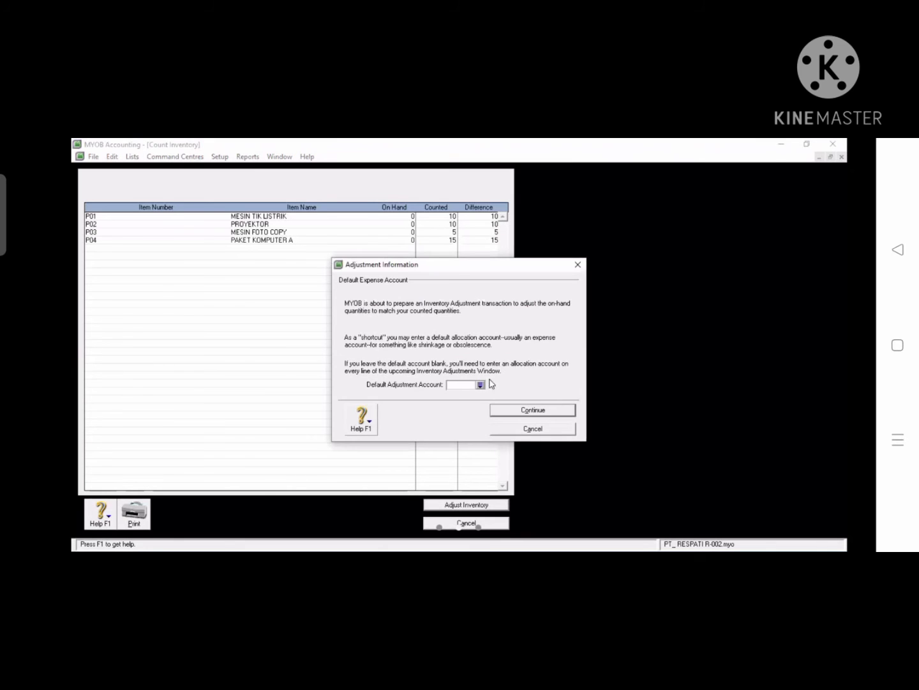
pyautogui.click(480, 384)
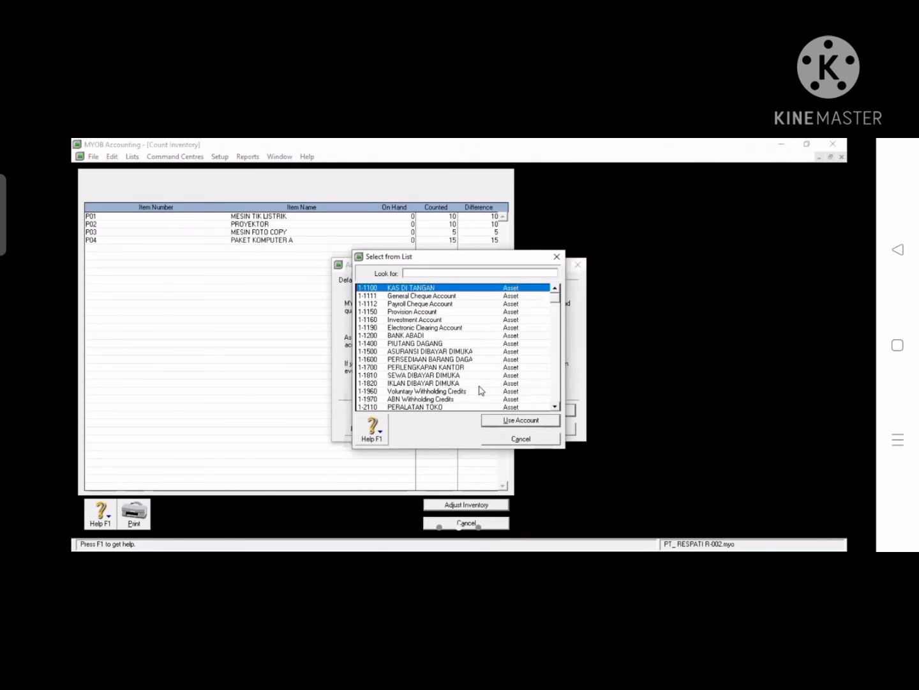
pyautogui.click(426, 359)
pyautogui.click(519, 419)
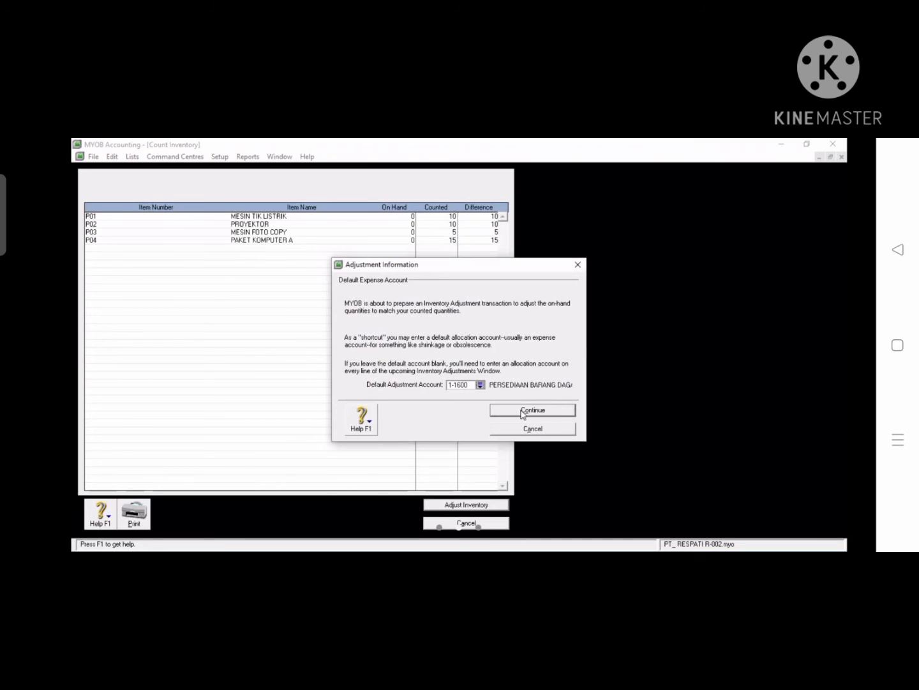
pyautogui.click(523, 412)
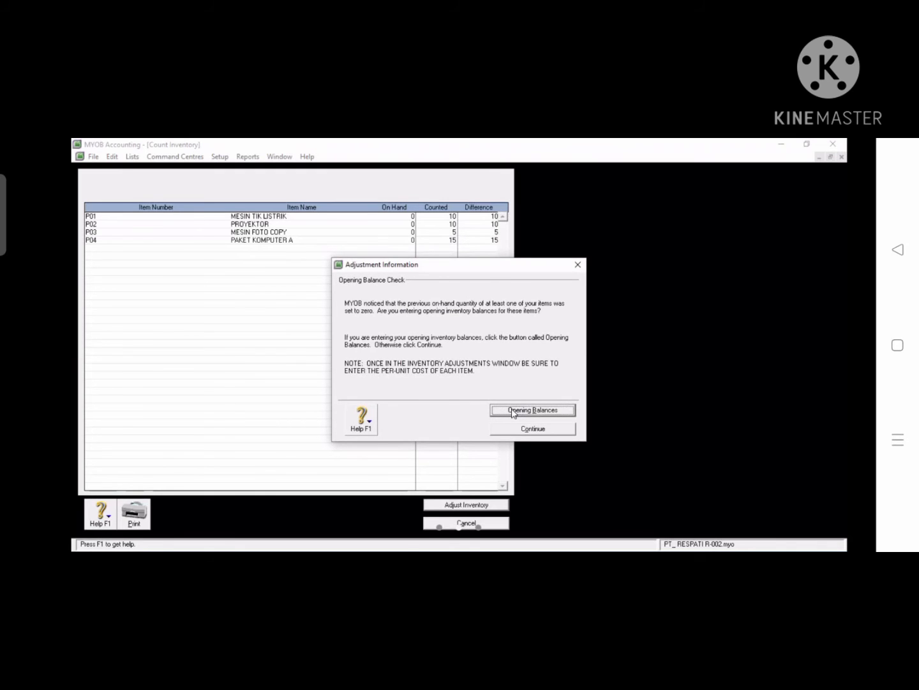
pyautogui.click(546, 414)
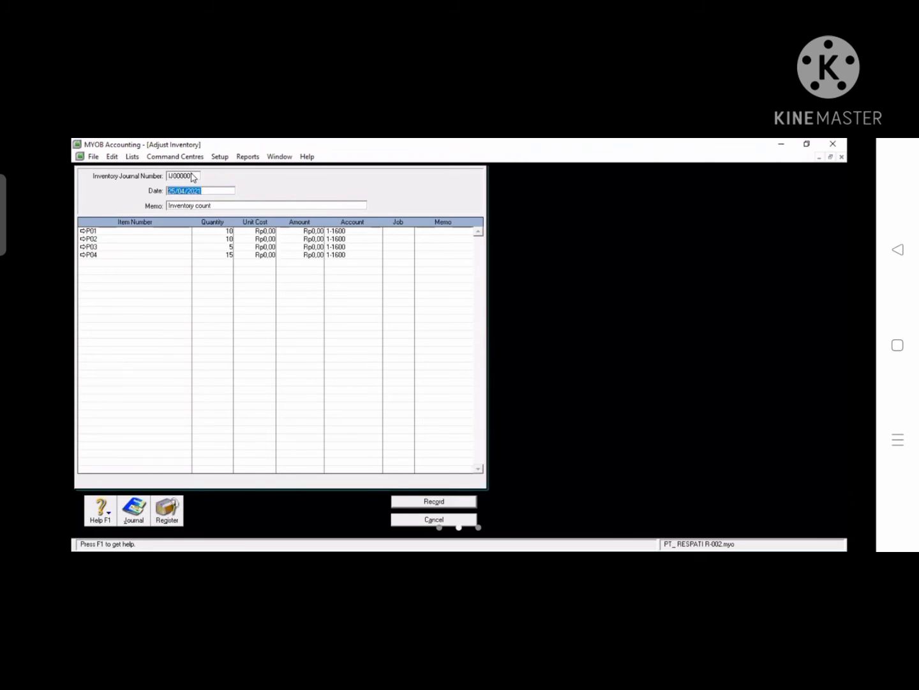
# Step: Date the inventory adjustment 01/01/2006 and set its memo to PERSEDIAAN BARANG DAGANG AWAL
pyautogui.write('01/01/2006')
pyautogui.press('Tab')
pyautogui.write('PERSEDIAAN BAR')
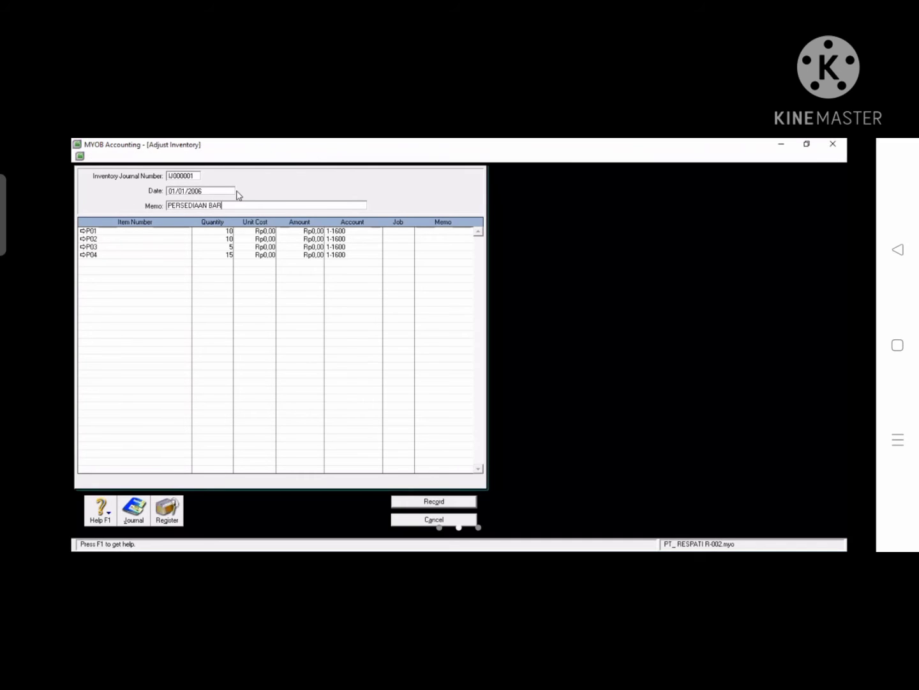
pyautogui.write('AN')
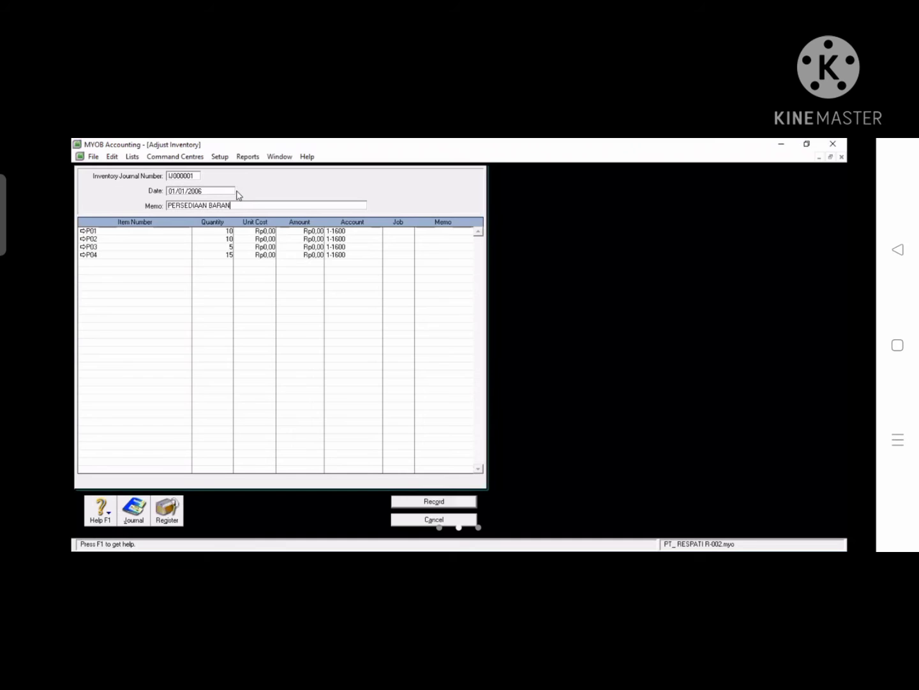
pyautogui.write('G DAGANG AWAL')
pyautogui.click(83, 230)
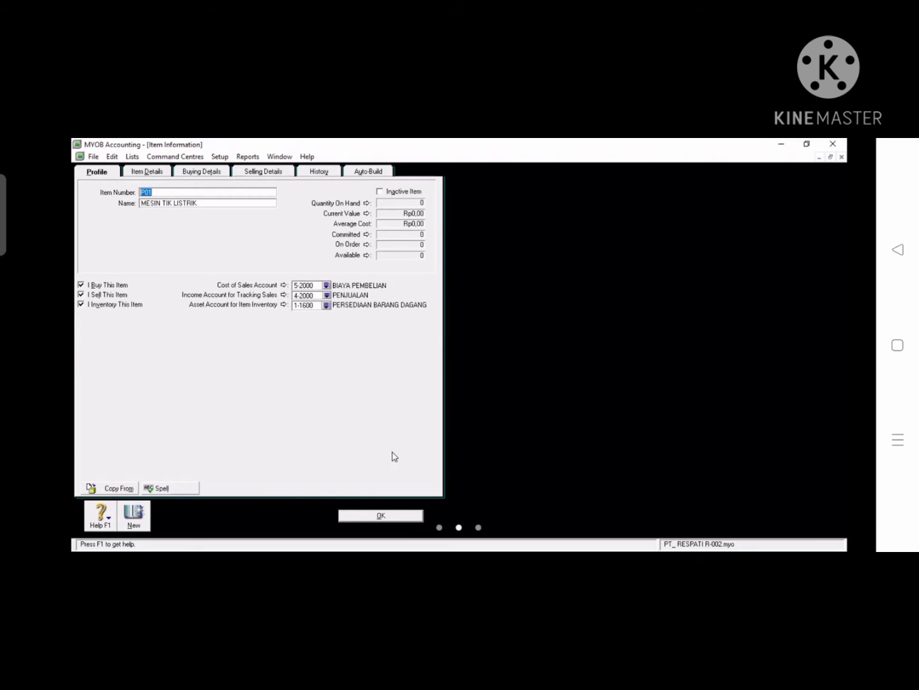
pyautogui.click(355, 518)
# Step: Set the unit cost to Rp715.000 for P01 and Rp950.000 for P02 in the inventory adjustment
pyautogui.click(246, 230)
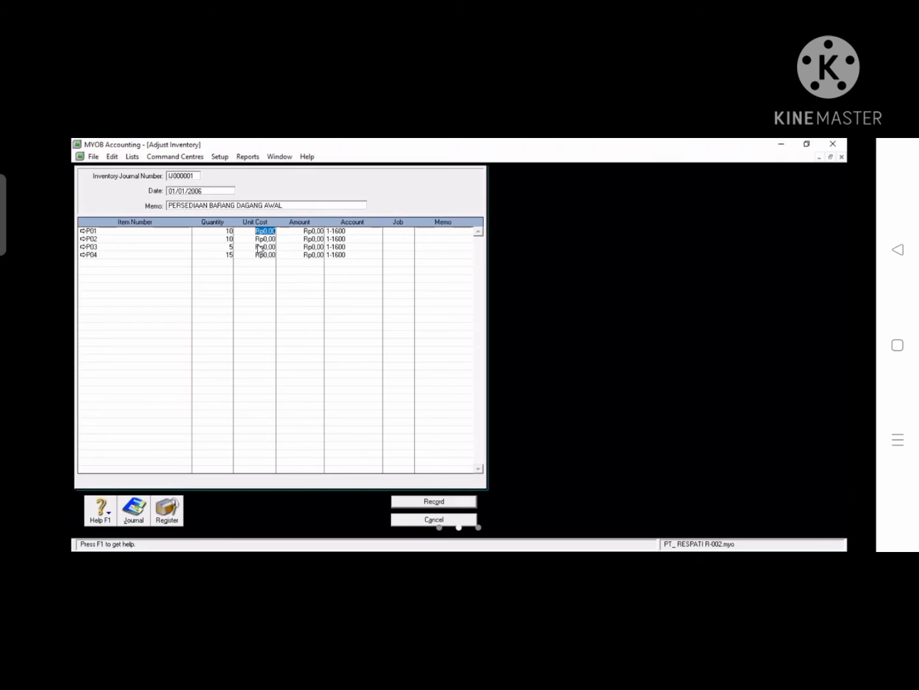
pyautogui.write('7150000')
pyautogui.press('BackSpace')
pyautogui.press('Tab')
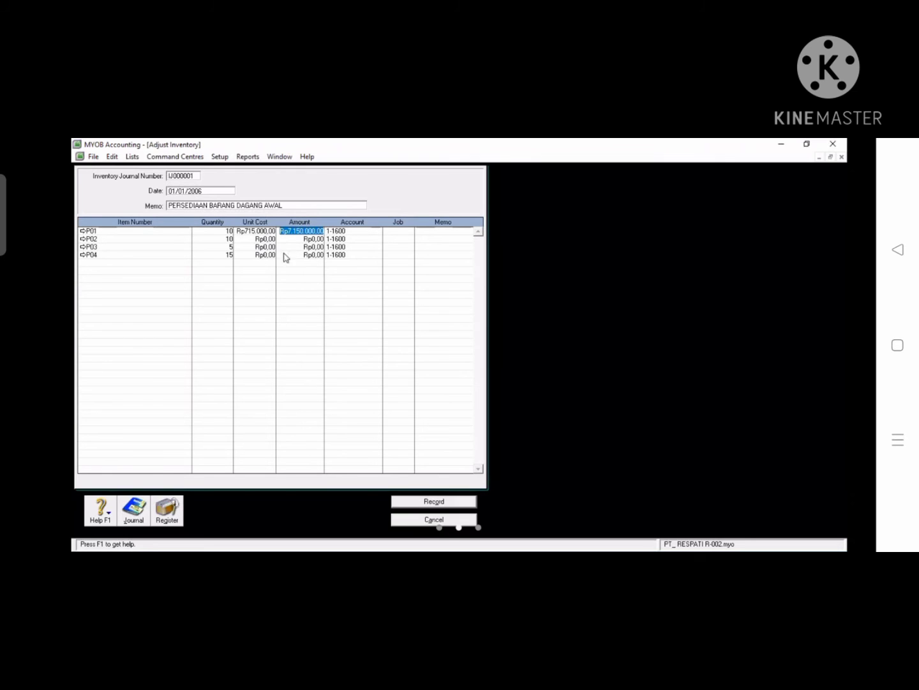
pyautogui.click(250, 238)
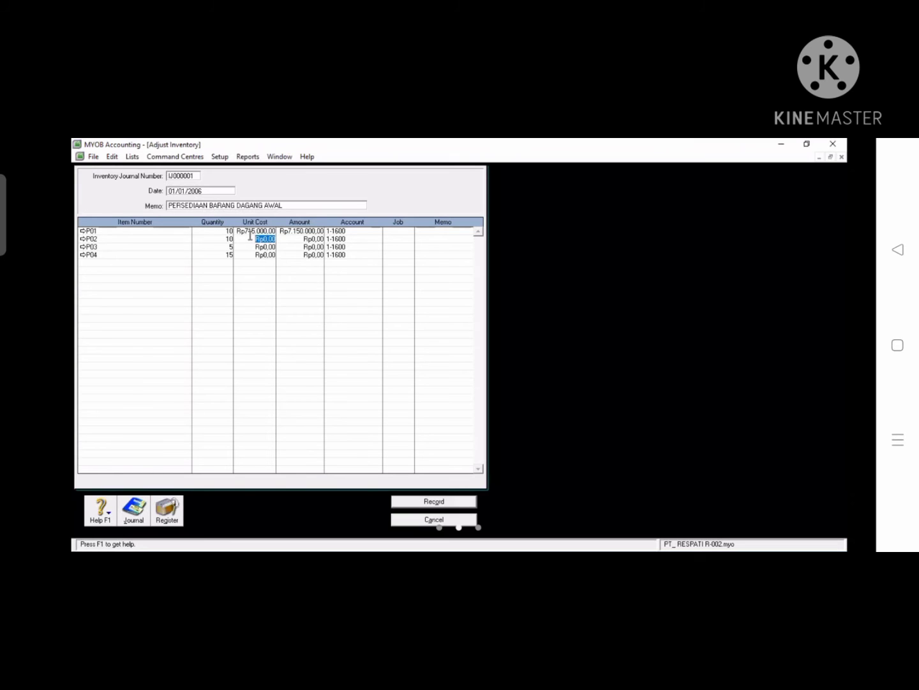
pyautogui.write('950000')
pyautogui.press('Tab')
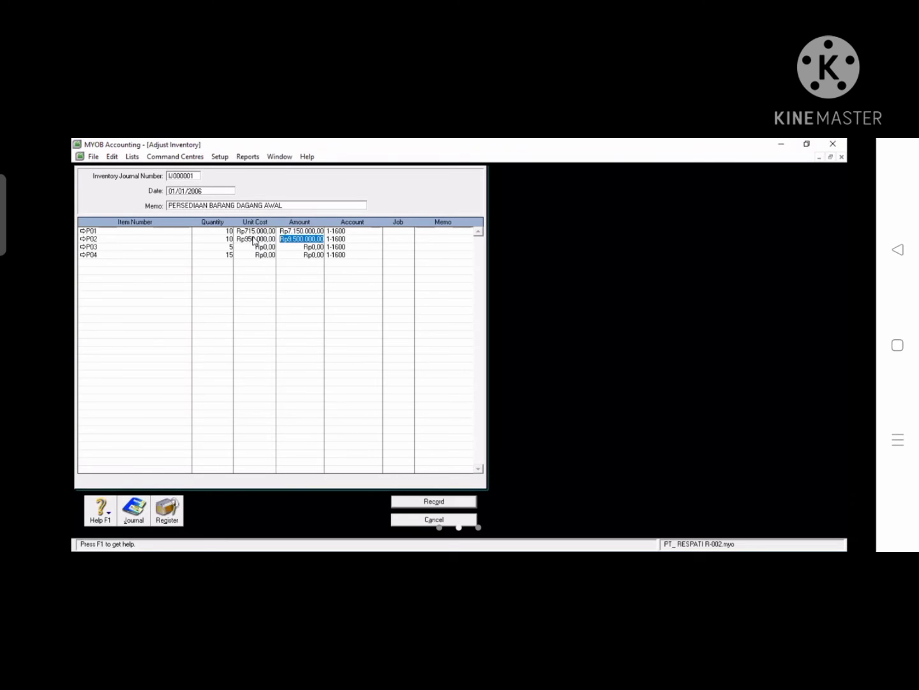
# Step: Set the unit cost to Rp950.000 for P03 and Rp2.000.000 for P04, and record the inventory adjustment
pyautogui.click(253, 246)
pyautogui.write('95000')
pyautogui.press('Tab')
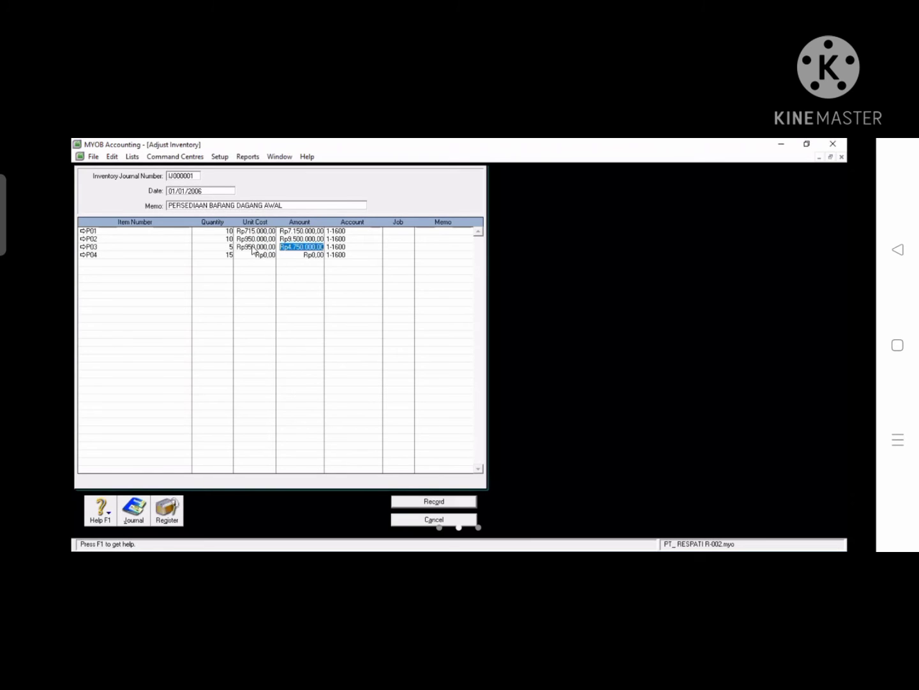
pyautogui.click(253, 255)
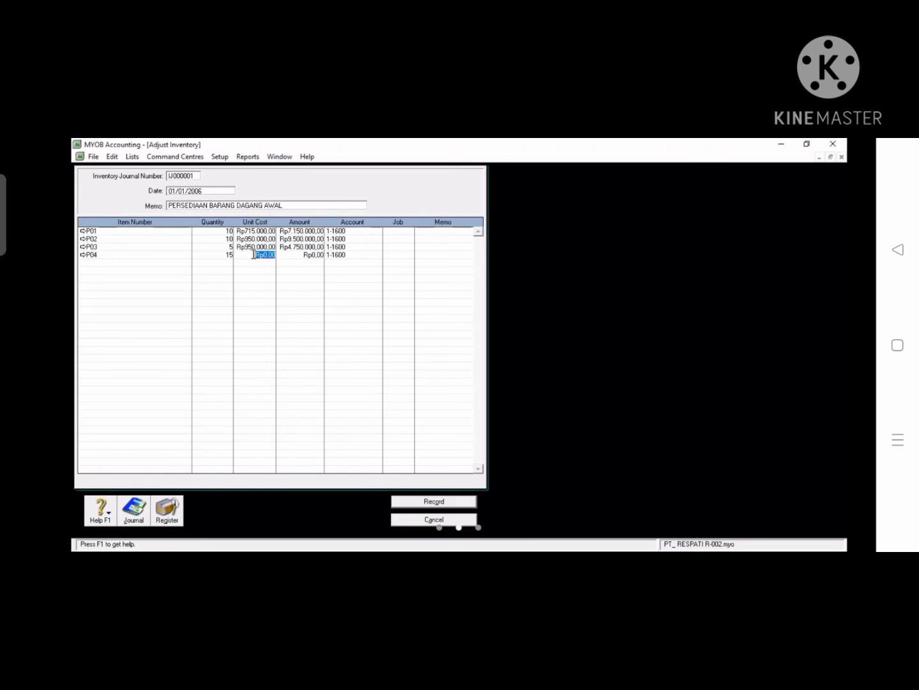
pyautogui.write('1')
pyautogui.write('20000')
pyautogui.press('Tab')
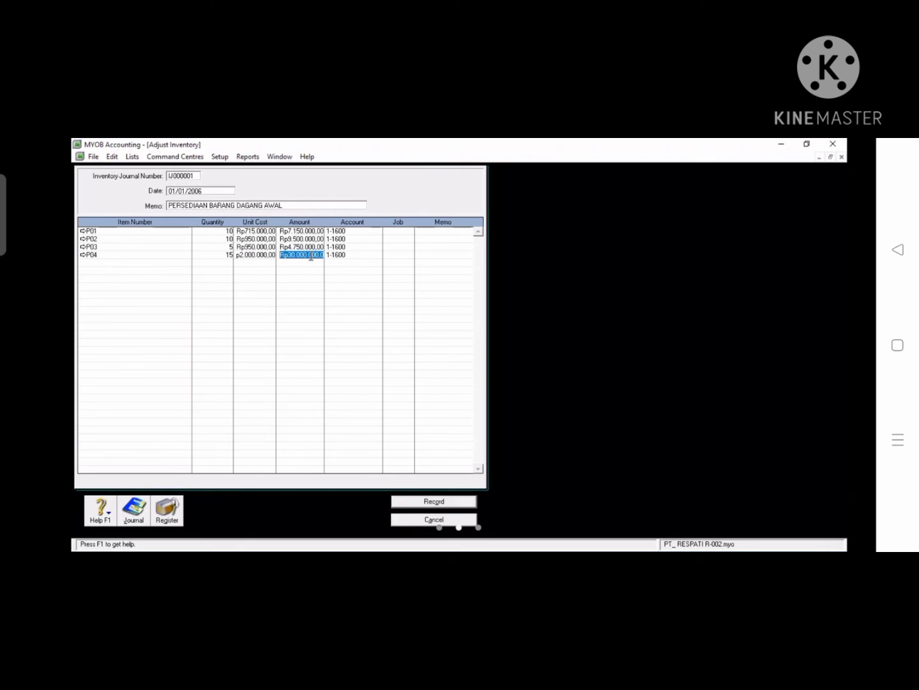
pyautogui.click(438, 503)
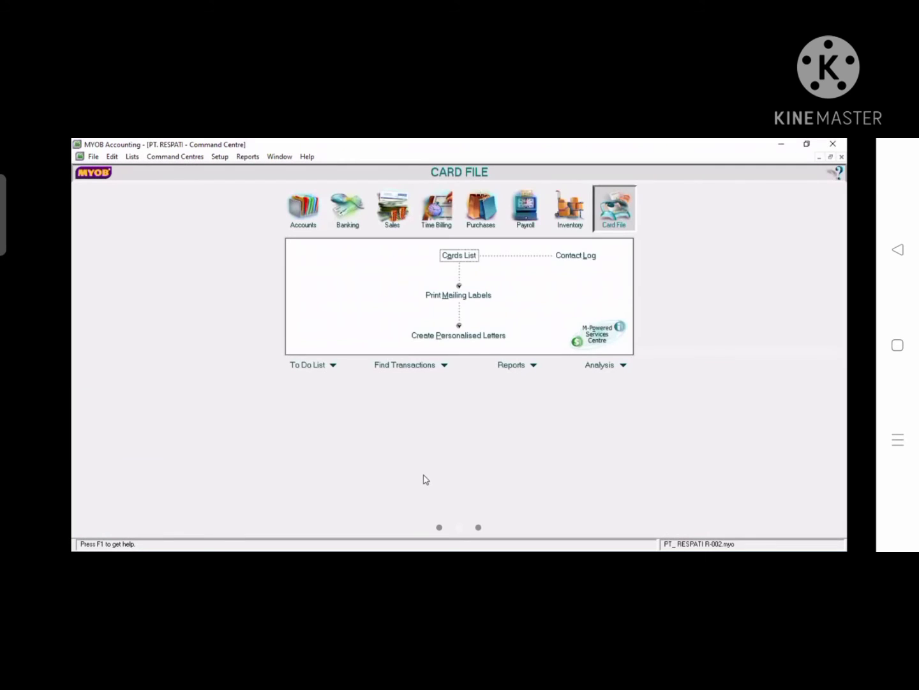
# Step: Start a new purchase bill and switch it to the Item layout
pyautogui.click(568, 210)
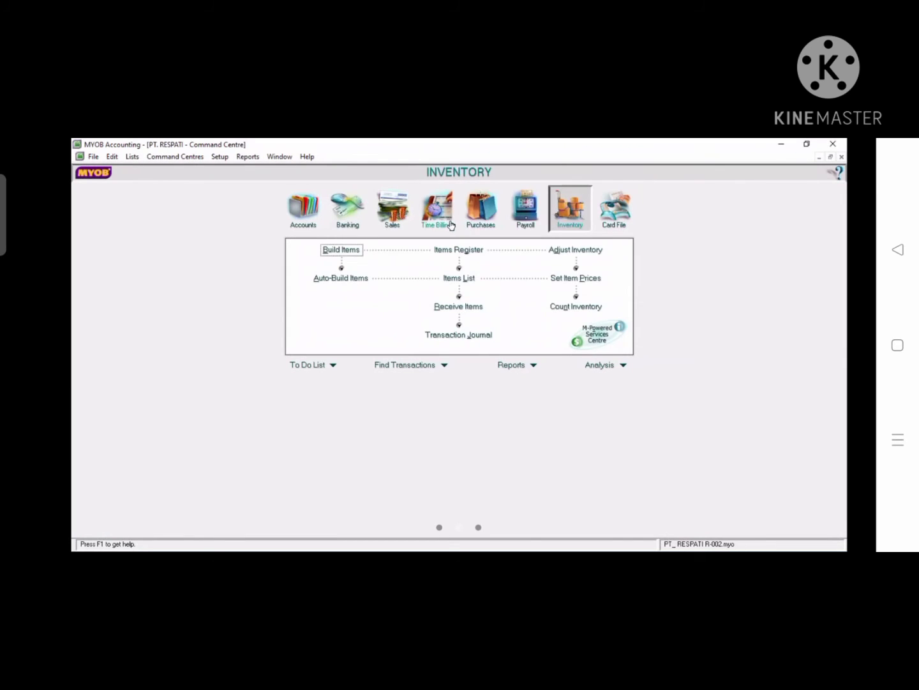
pyautogui.click(481, 215)
pyautogui.click(480, 278)
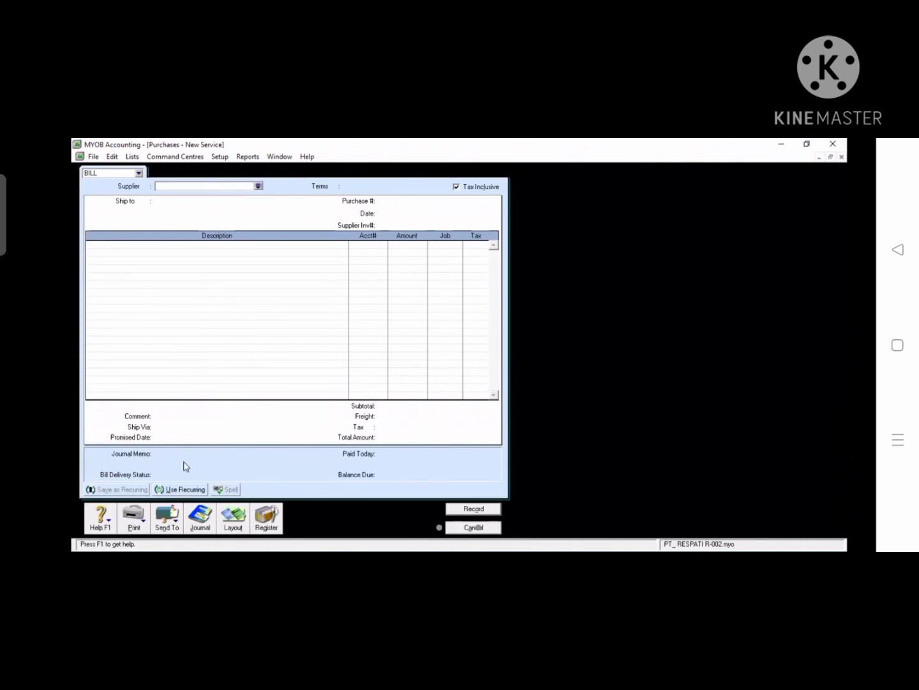
pyautogui.click(234, 520)
pyautogui.click(361, 340)
pyautogui.click(521, 415)
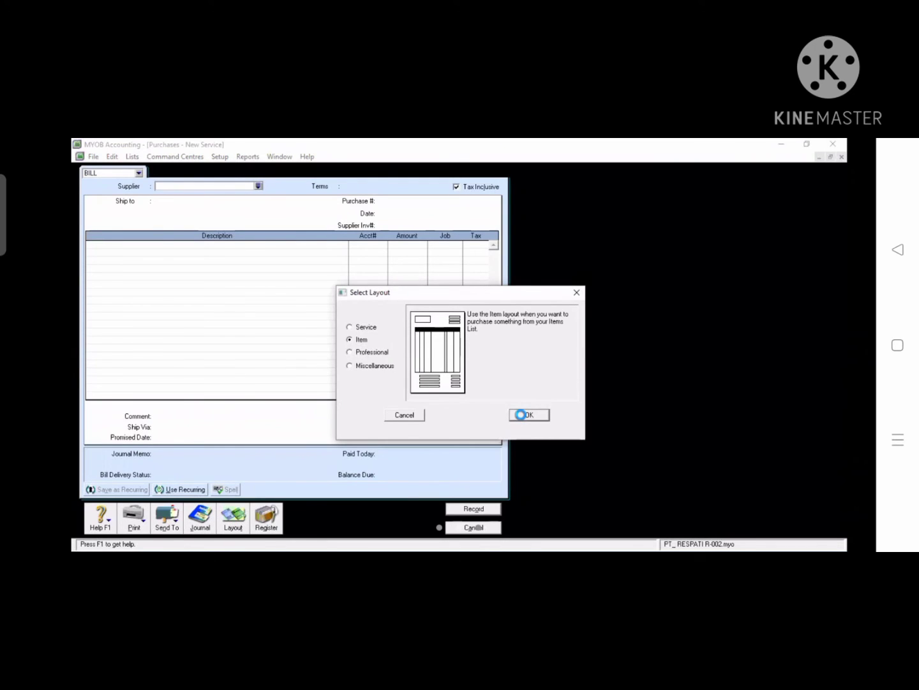
# Step: Choose PT. PRIMA KENCANA as the bill's supplier and date the purchase 02/01/2006
pyautogui.click(259, 186)
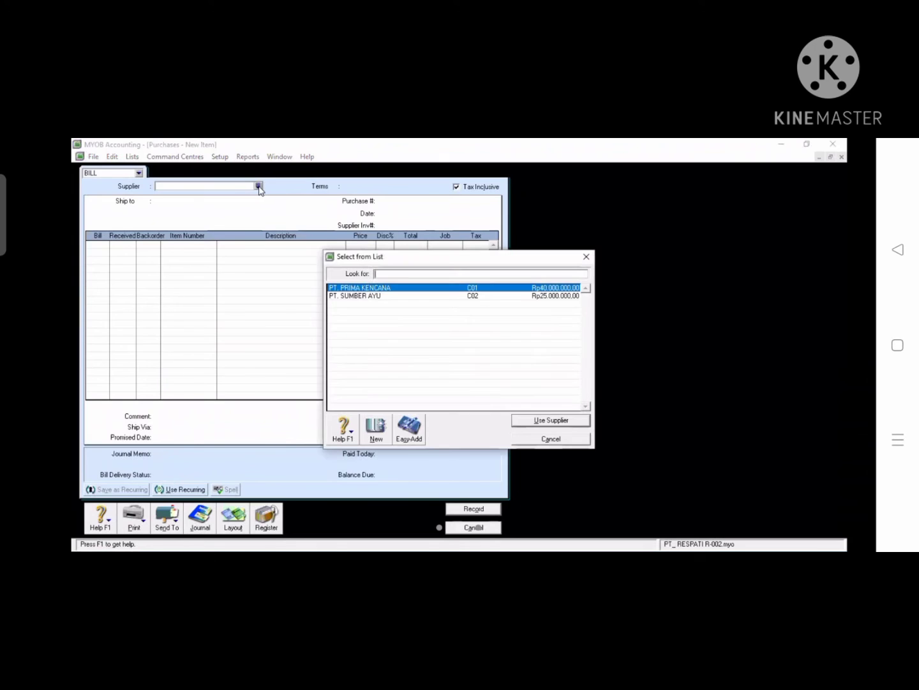
pyautogui.click(349, 289)
pyautogui.doubleClick(348, 288)
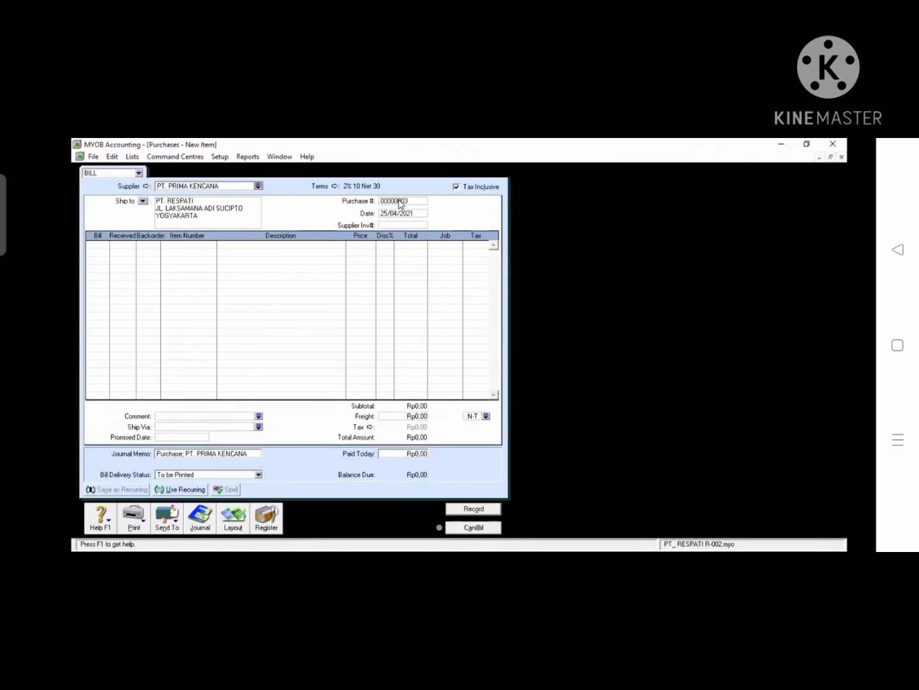
pyautogui.click(415, 213)
pyautogui.write('002/01/200')
# Step: Add a bill line for 5 units of P02 PROYEKTOR at a price of Rp950.000
pyautogui.click(100, 247)
pyautogui.write('5')
pyautogui.press('Tab')
pyautogui.press('Tab')
pyautogui.press('Tab')
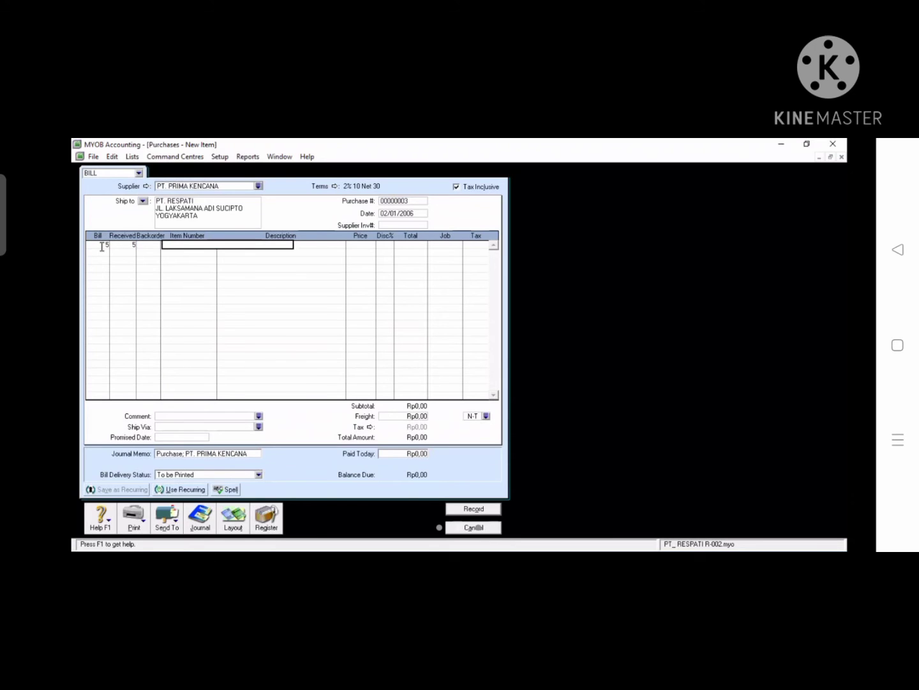
pyautogui.press('Tab')
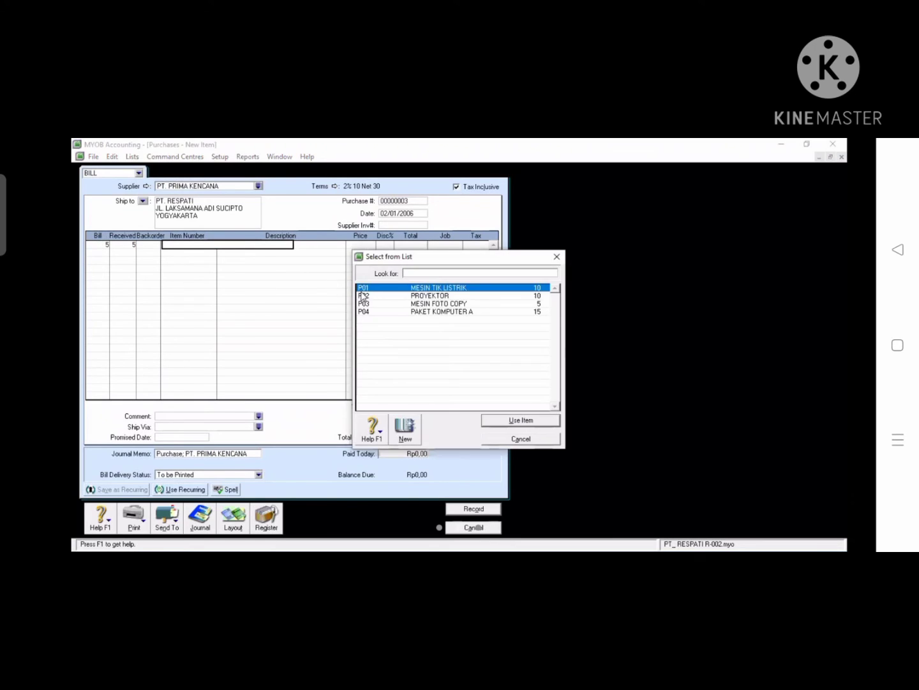
pyautogui.click(378, 295)
pyautogui.doubleClick(378, 296)
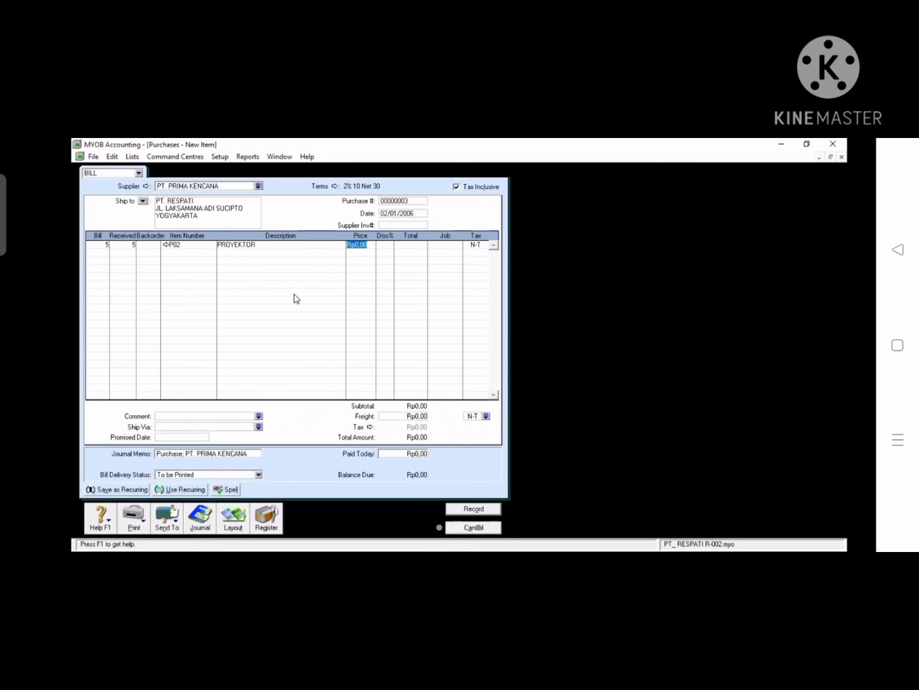
pyautogui.write('950000')
pyautogui.press('Tab')
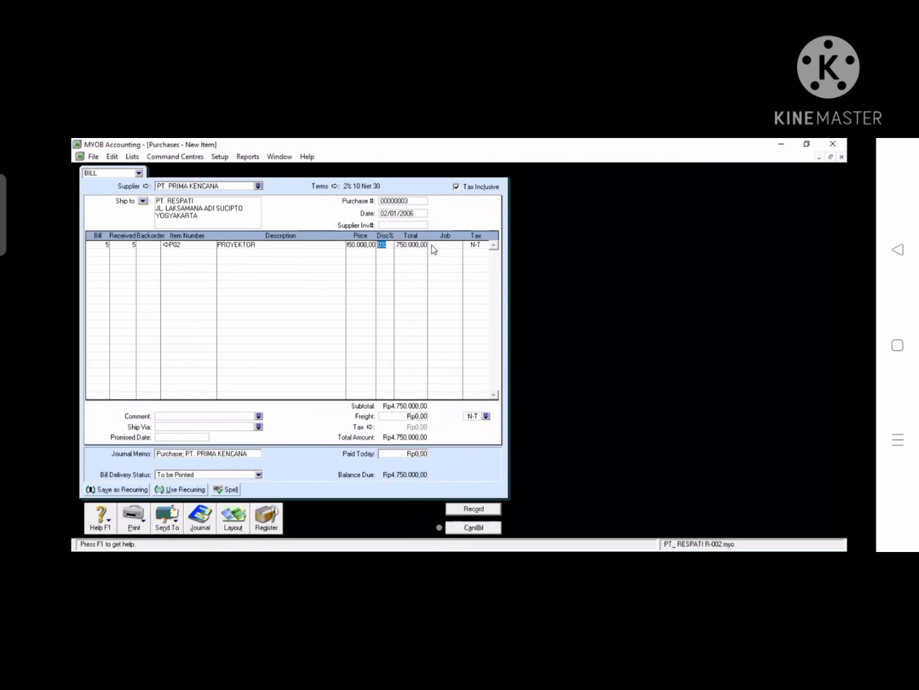
# Step: Apply the PPN tax code to the PROYEKTOR line
pyautogui.click(475, 246)
pyautogui.click(485, 244)
pyautogui.click(422, 297)
pyautogui.doubleClick(421, 297)
pyautogui.press('Tab')
pyautogui.press('Tab')
# Step: Add a second bill line for 5 units of P01 MESIN TIK LISTRIK at a price of Rp715.000
pyautogui.click(96, 251)
pyautogui.write('5')
pyautogui.press('Tab')
pyautogui.press('Tab')
pyautogui.press('Tab')
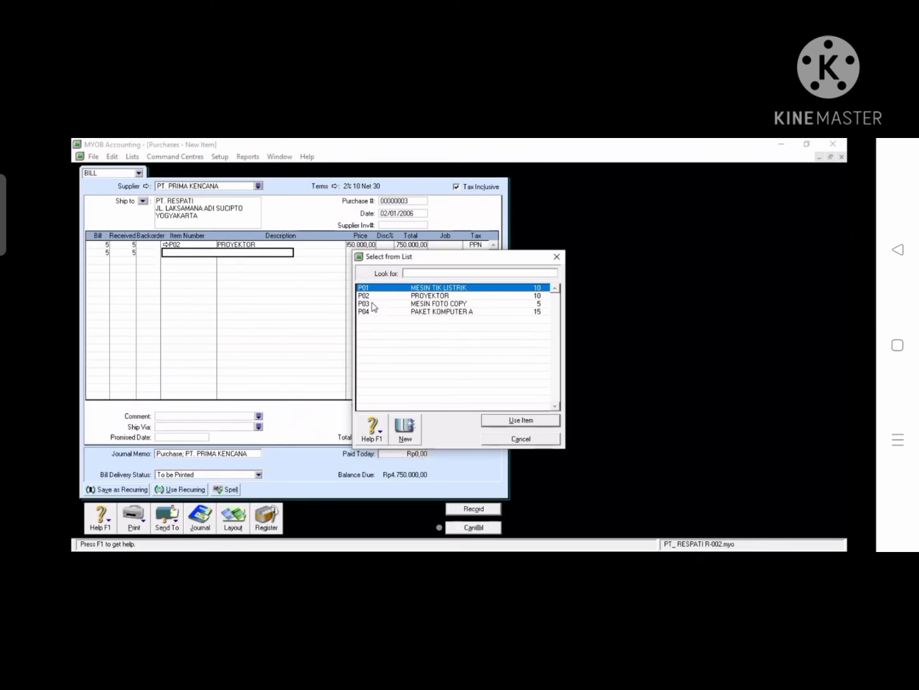
pyautogui.write('P01')
pyautogui.press('Return')
pyautogui.press('Tab')
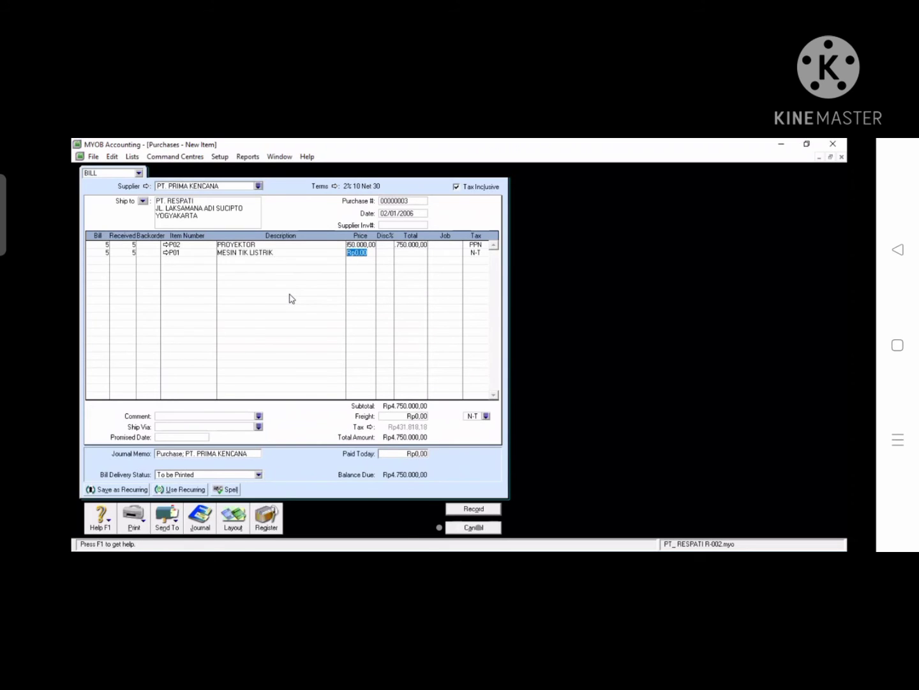
pyautogui.write('715000')
pyautogui.press('Tab')
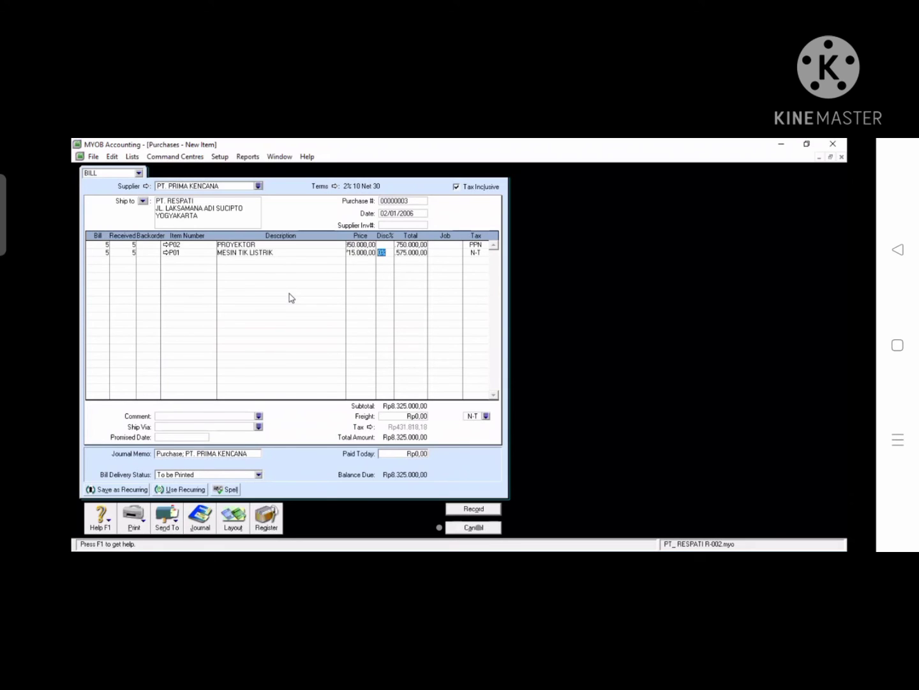
# Step: Apply the PPN tax code to the MESIN TIK LISTRIK line and to the bill's freight
pyautogui.press('Tab')
pyautogui.press('Tab')
pyautogui.click(476, 254)
pyautogui.click(484, 252)
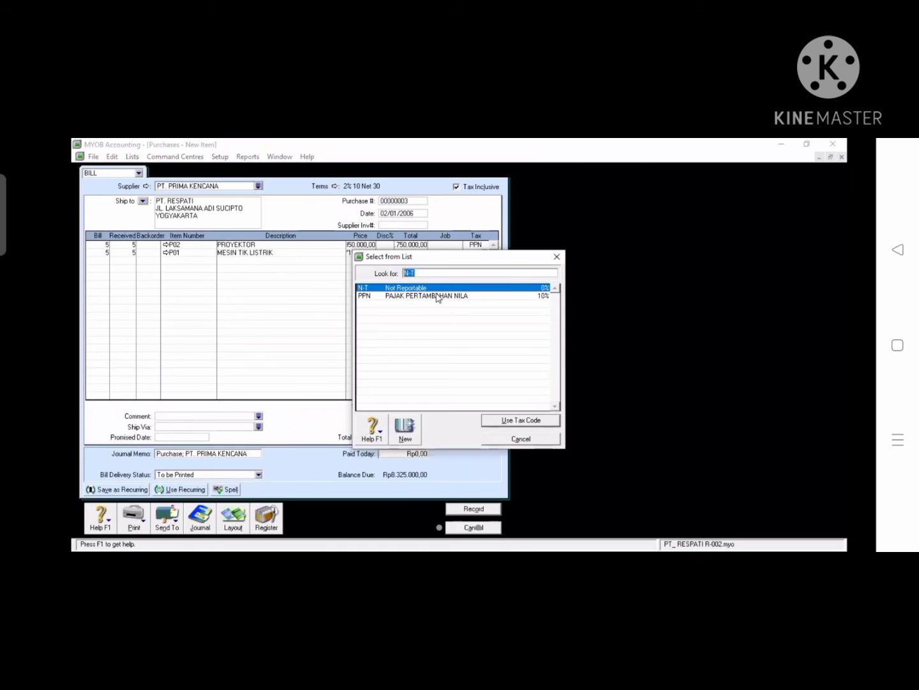
pyautogui.click(415, 297)
pyautogui.doubleClick(416, 297)
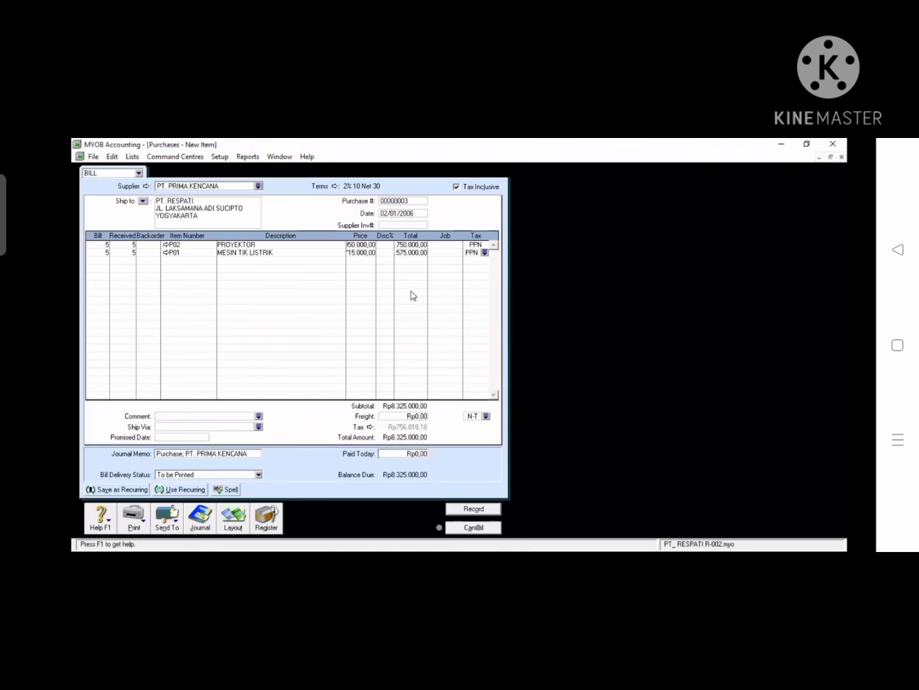
pyautogui.click(486, 416)
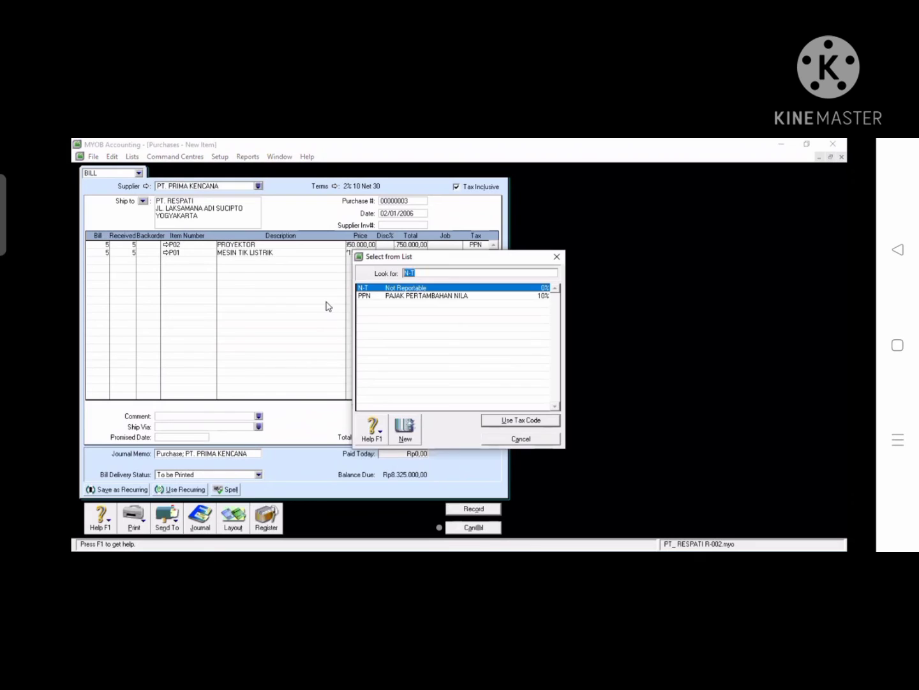
pyautogui.doubleClick(385, 298)
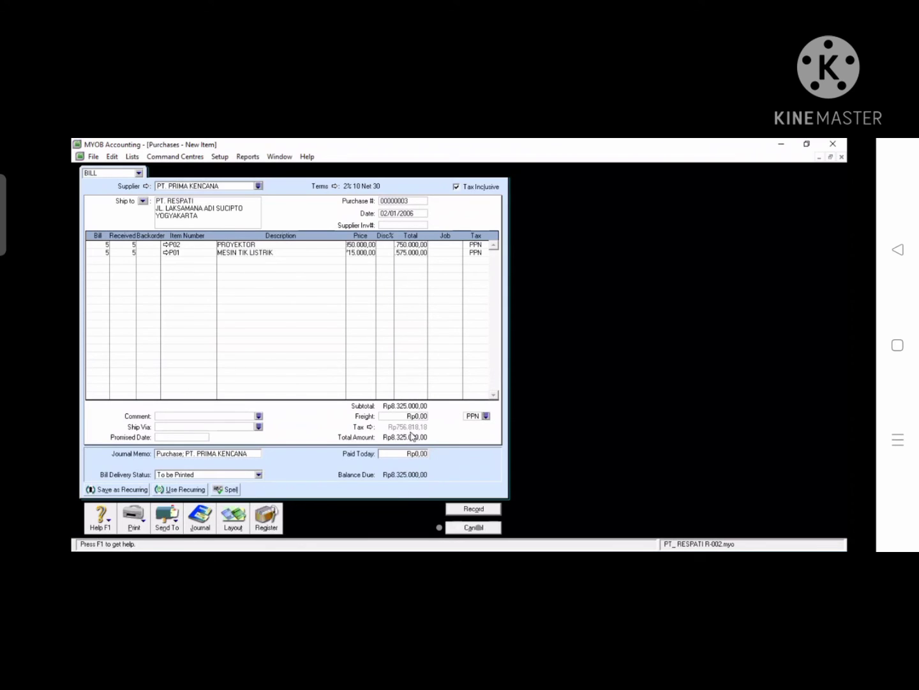
# Step: Switch the PT. PRIMA KENCANA bill to tax-exclusive prices, record it with its current tax codes and close the purchase entry
pyautogui.click(456, 187)
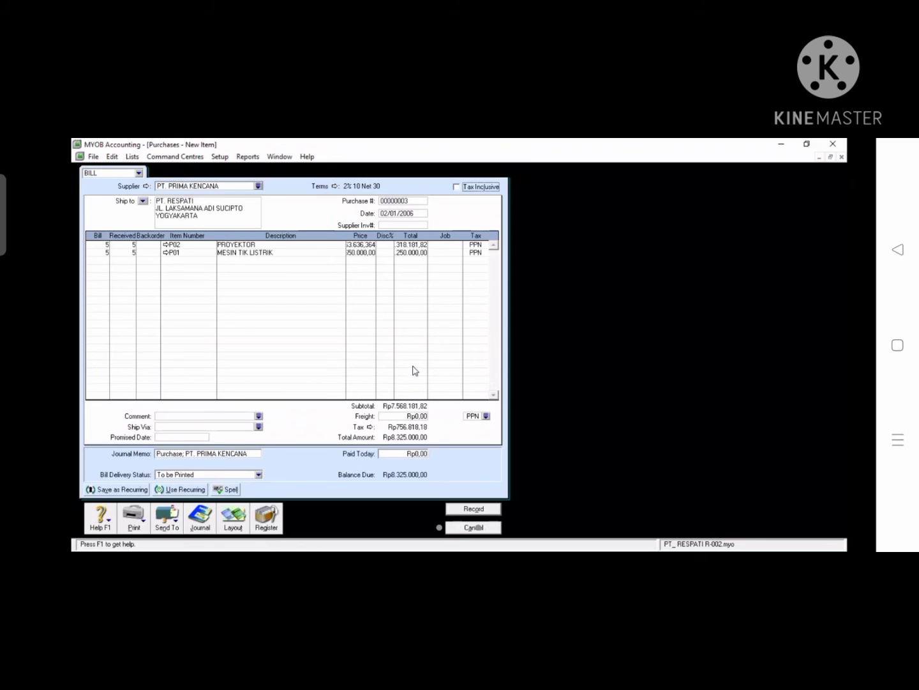
pyautogui.click(459, 509)
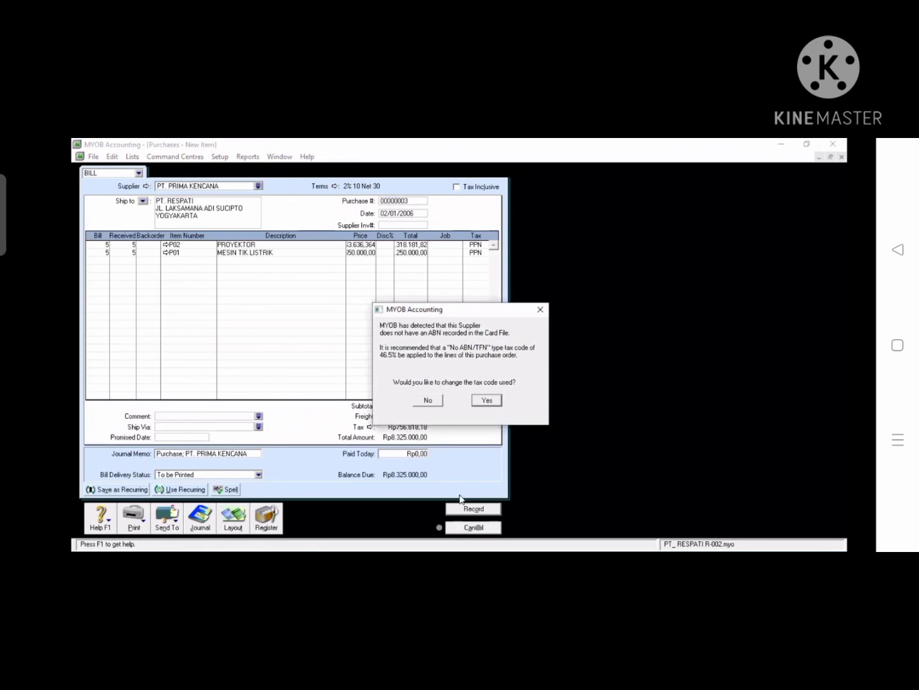
pyautogui.click(488, 401)
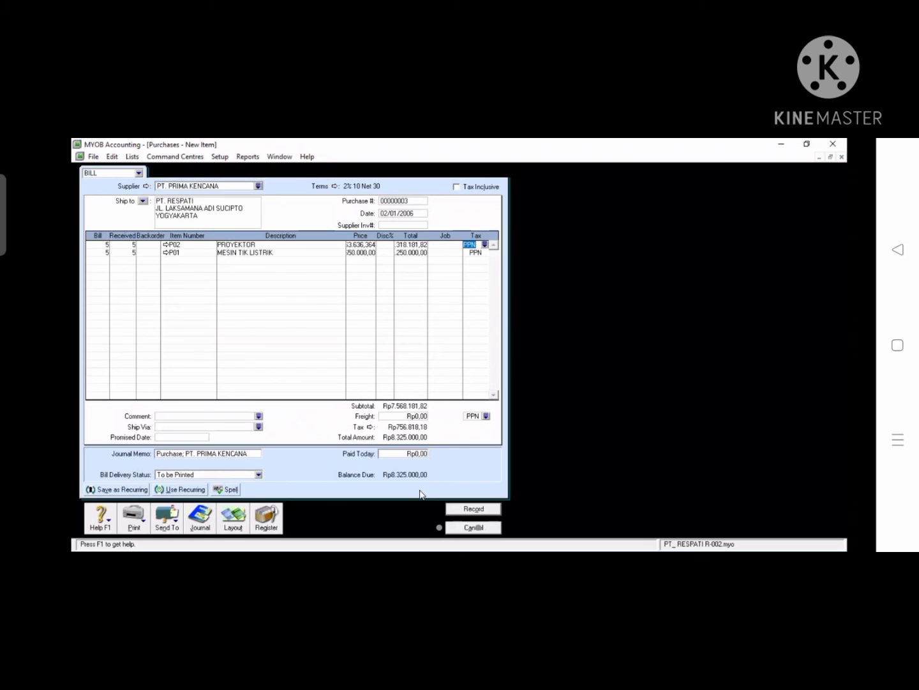
pyautogui.click(468, 509)
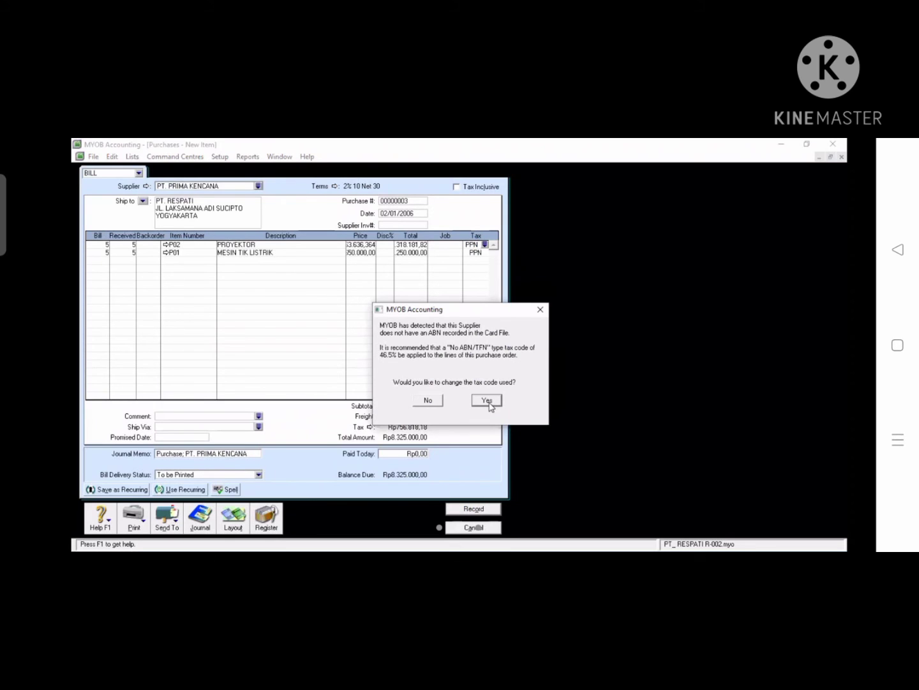
pyautogui.click(428, 401)
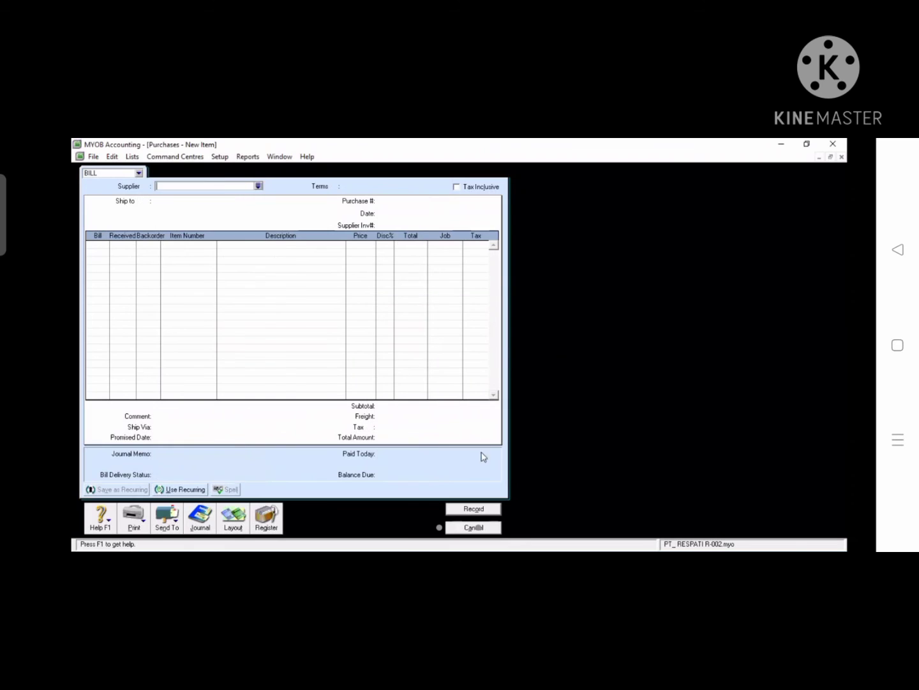
pyautogui.click(473, 527)
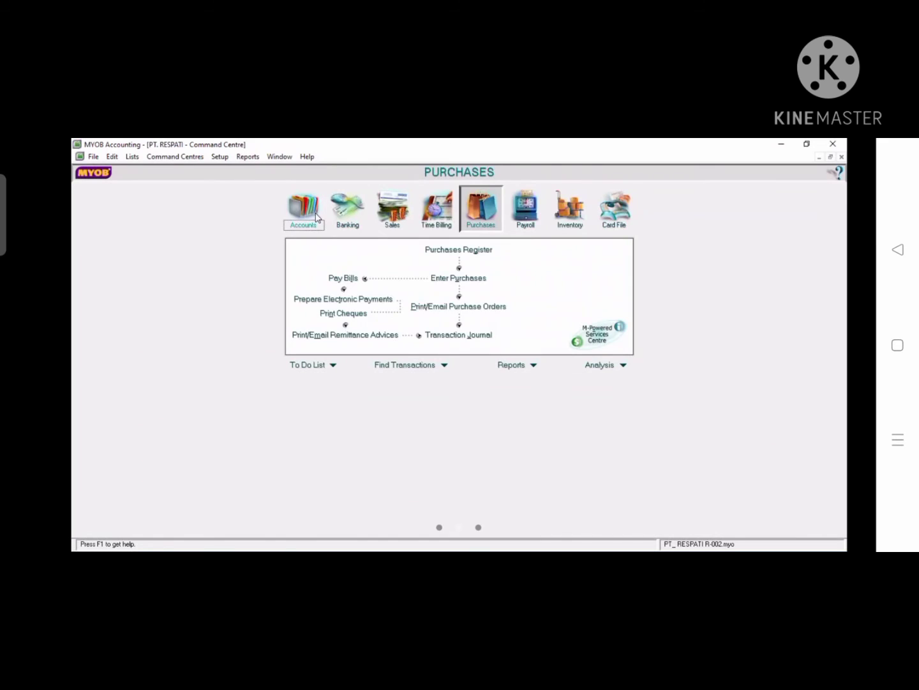
# Step: Start a Spend Money entry from KAS DI TANGAN dated 04/01/2006 with the memo TAGIHAN AIR
pyautogui.click(349, 216)
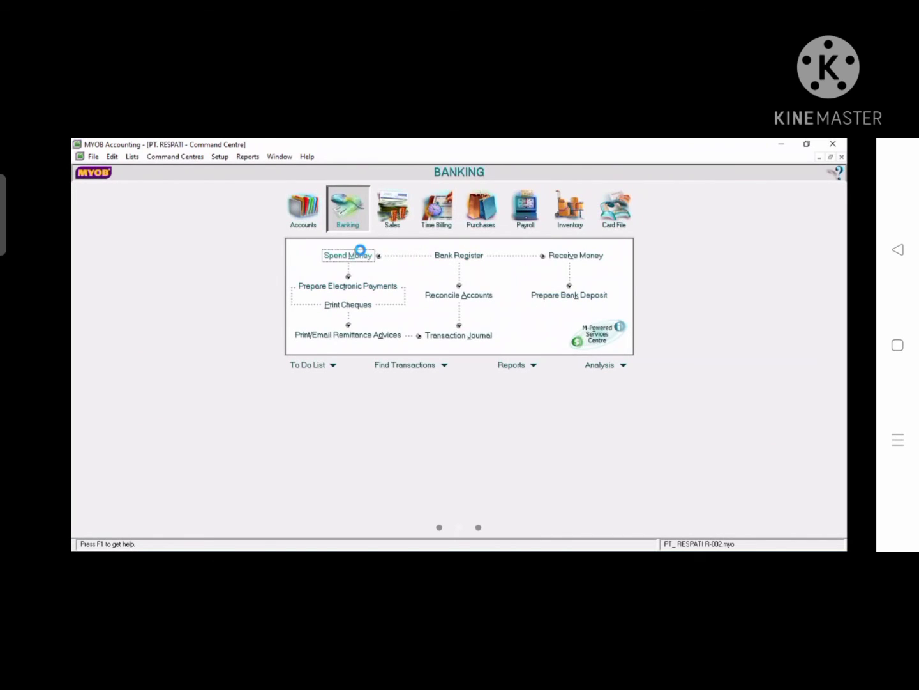
pyautogui.click(352, 256)
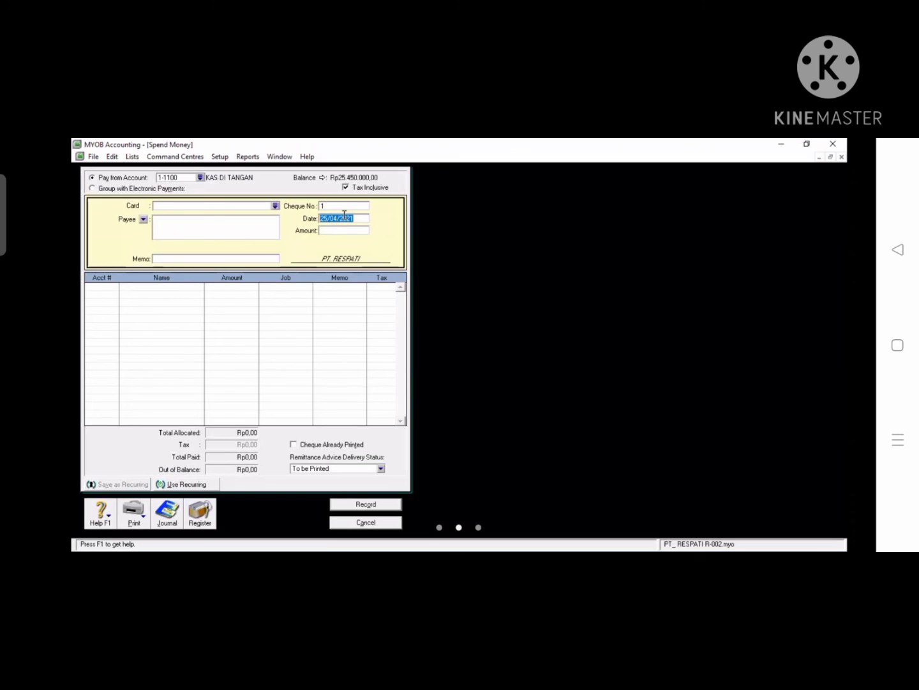
pyautogui.write('04/01/2006')
pyautogui.click(348, 234)
pyautogui.click(185, 257)
pyautogui.write('TAGIHAN AIR')
# Step: Set the amount of the water bill payment to Rp75.000
pyautogui.click(338, 229)
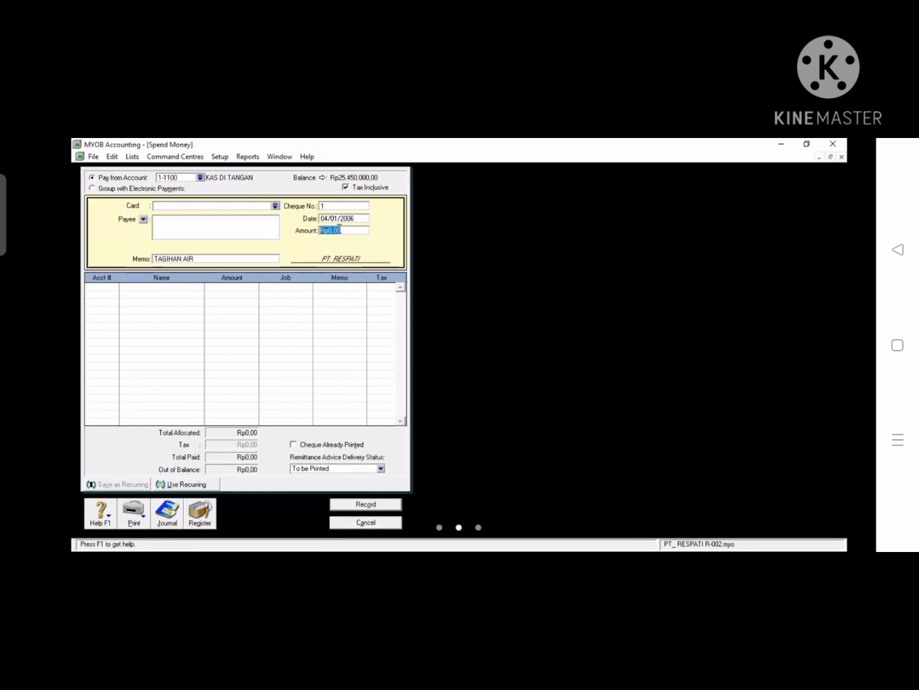
pyautogui.write('7')
pyautogui.write('50.000')
pyautogui.press('Tab')
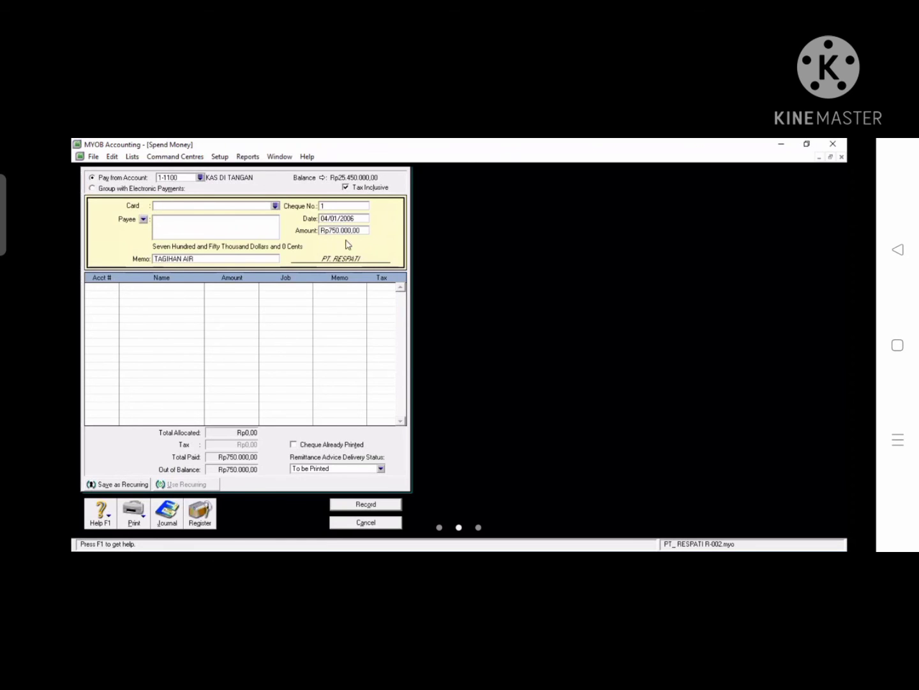
pyautogui.click(343, 230)
pyautogui.click(343, 230)
pyautogui.press('BackSpace')
pyautogui.press('Tab')
# Step: Allocate the full payment to account 6-3400 BIAYA AIR with the line memo TAGIHAN AIR
pyautogui.click(112, 287)
pyautogui.click(115, 286)
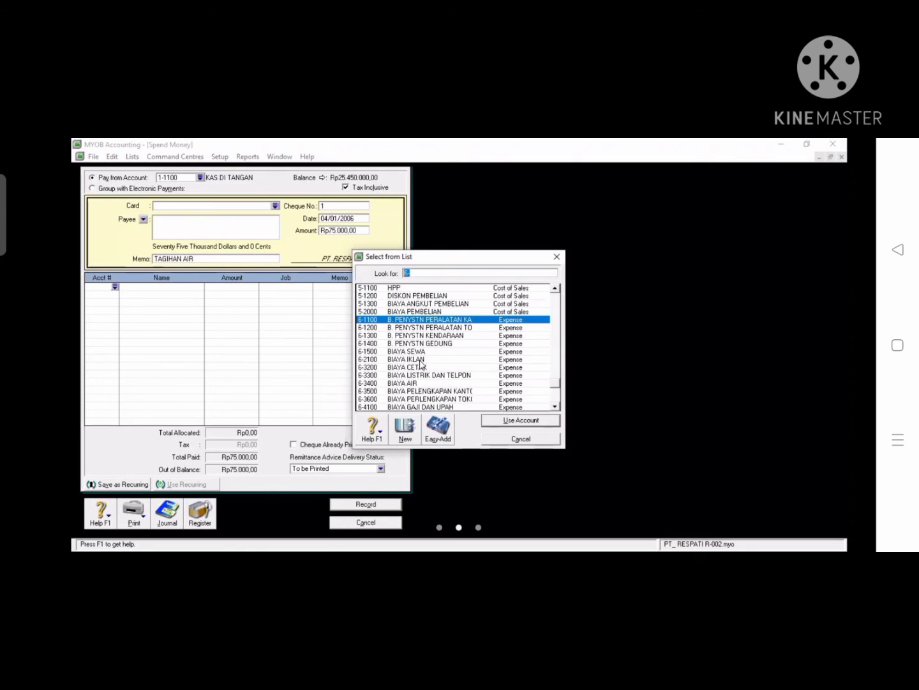
pyautogui.click(421, 384)
pyautogui.doubleClick(421, 384)
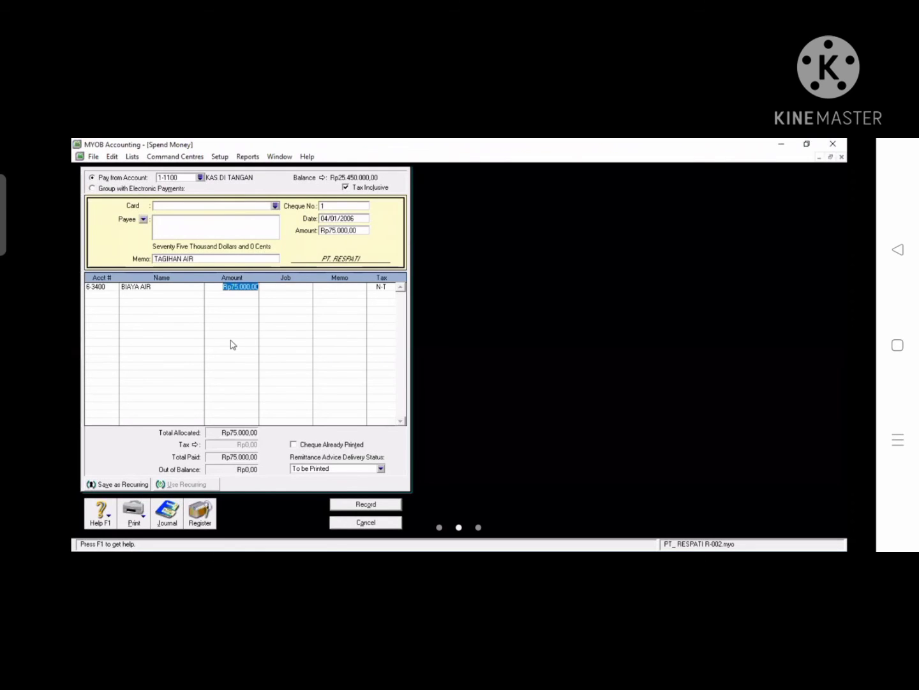
pyautogui.press('Tab')
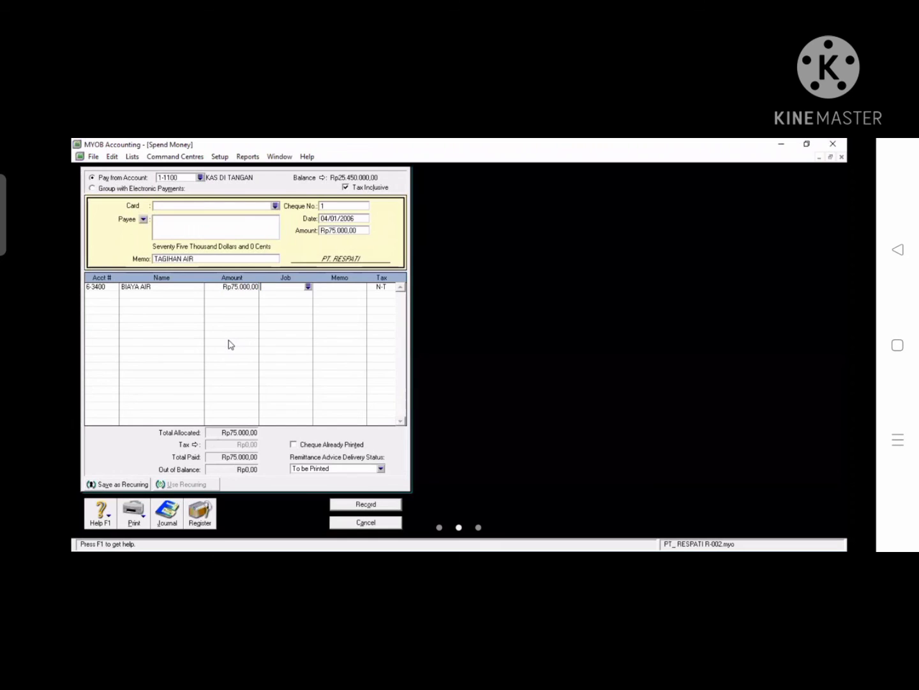
pyautogui.press('Tab')
pyautogui.write('TAG')
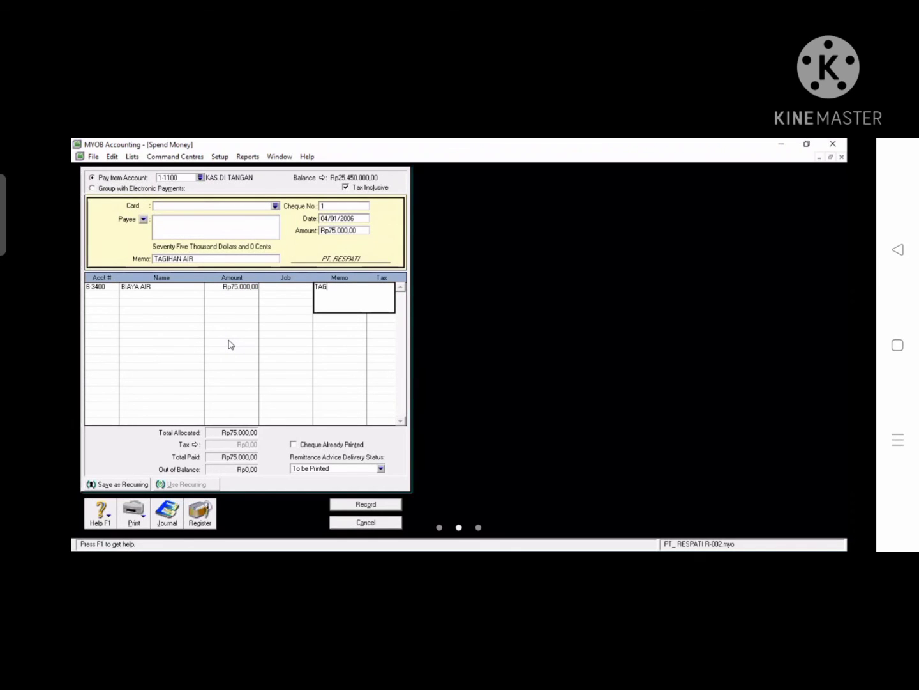
pyautogui.write('IHAN AO')
pyautogui.write('R')
pyautogui.press('Tab')
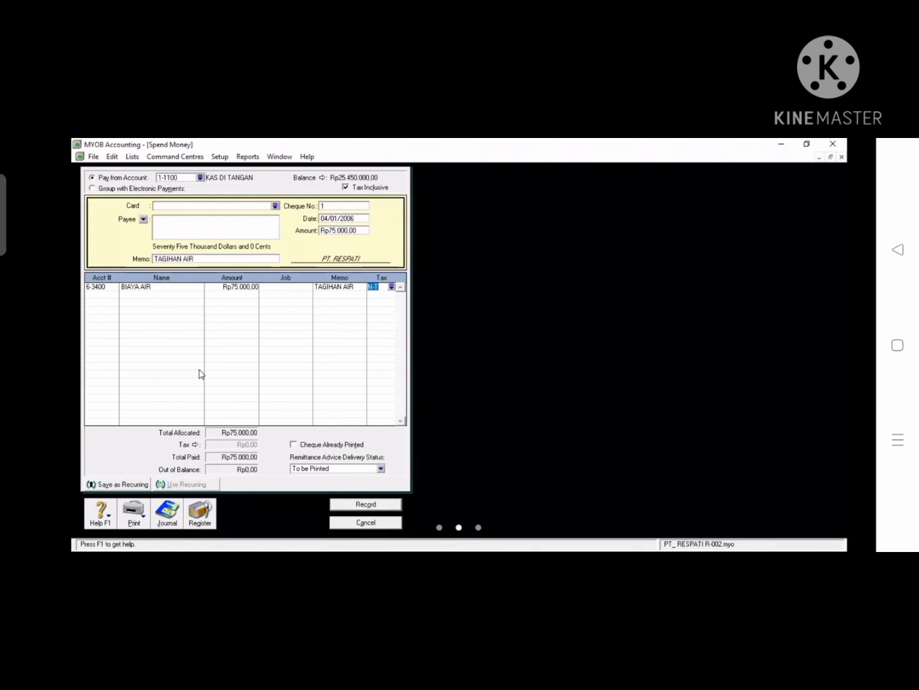
# Step: Make the water bill payment tax-exclusive, record it and close the Spend Money entry
pyautogui.click(346, 187)
pyautogui.click(376, 506)
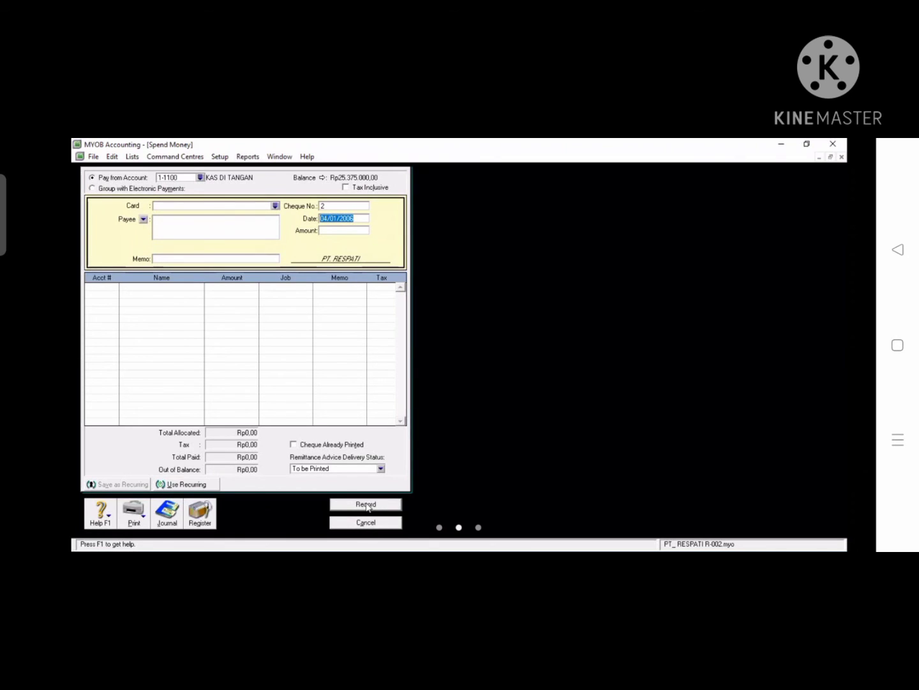
pyautogui.click(374, 506)
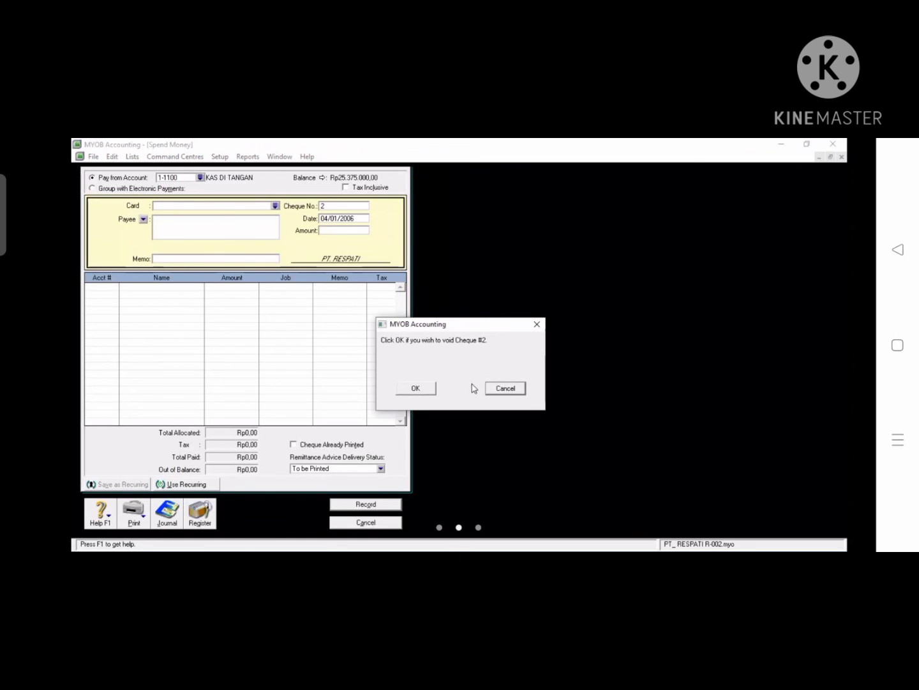
pyautogui.press('Escape')
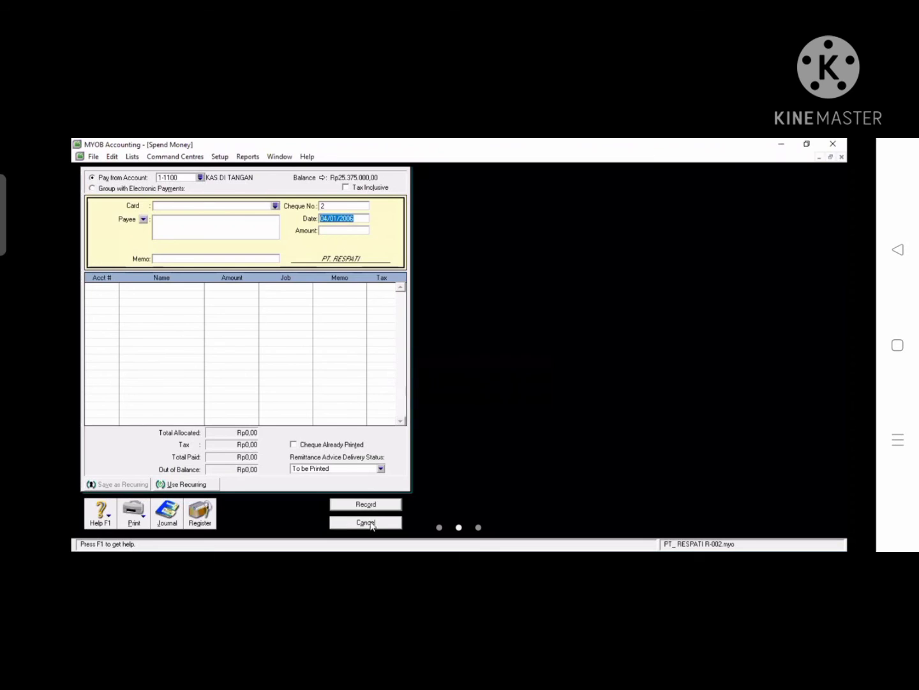
pyautogui.click(377, 524)
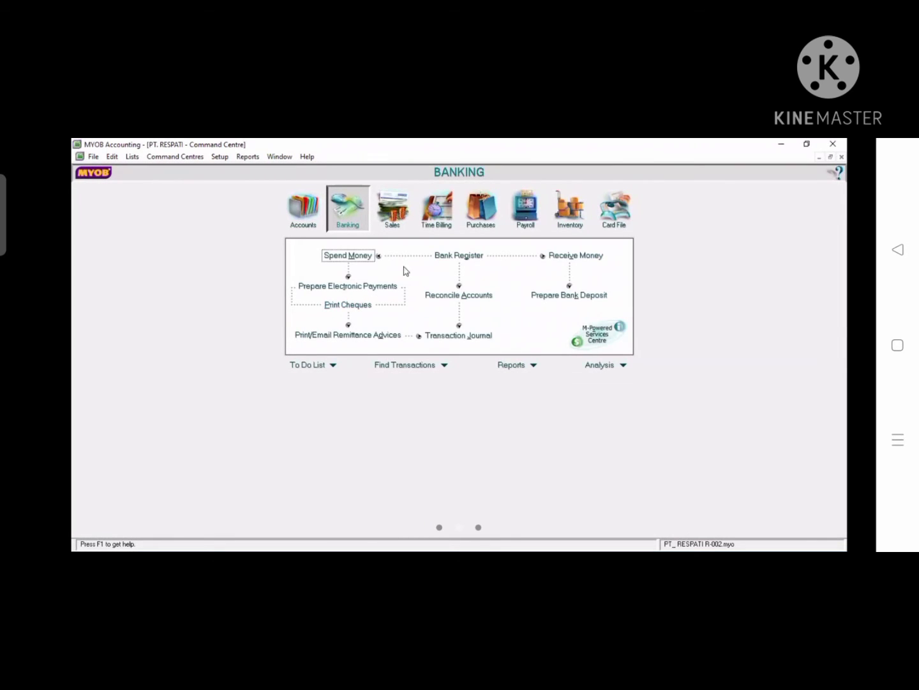
# Step: Start a new purchase bill for supplier PT. SUMBER AYU dated 11/01/2006
pyautogui.click(475, 208)
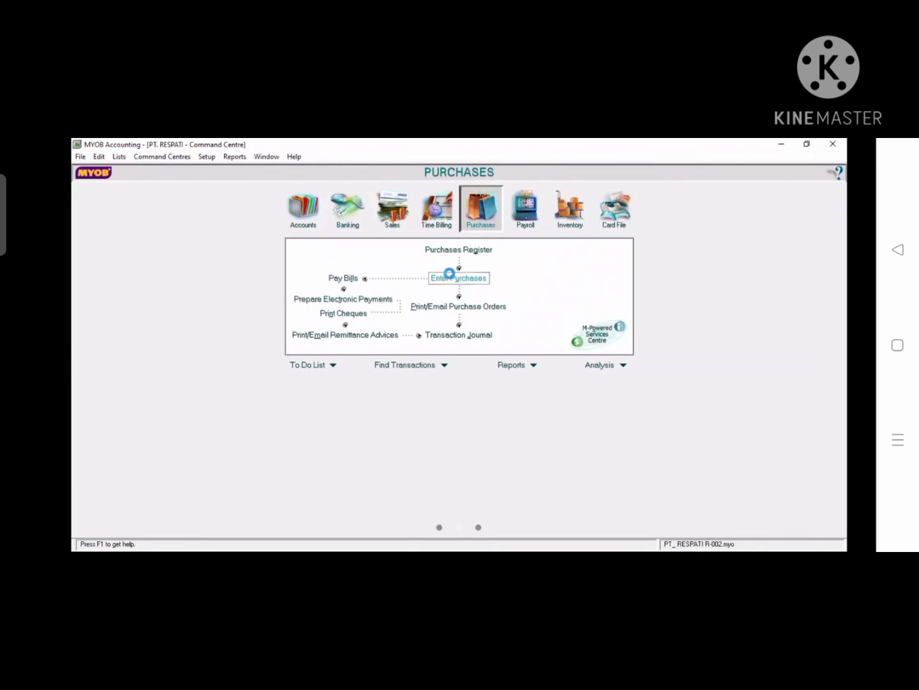
pyautogui.click(451, 277)
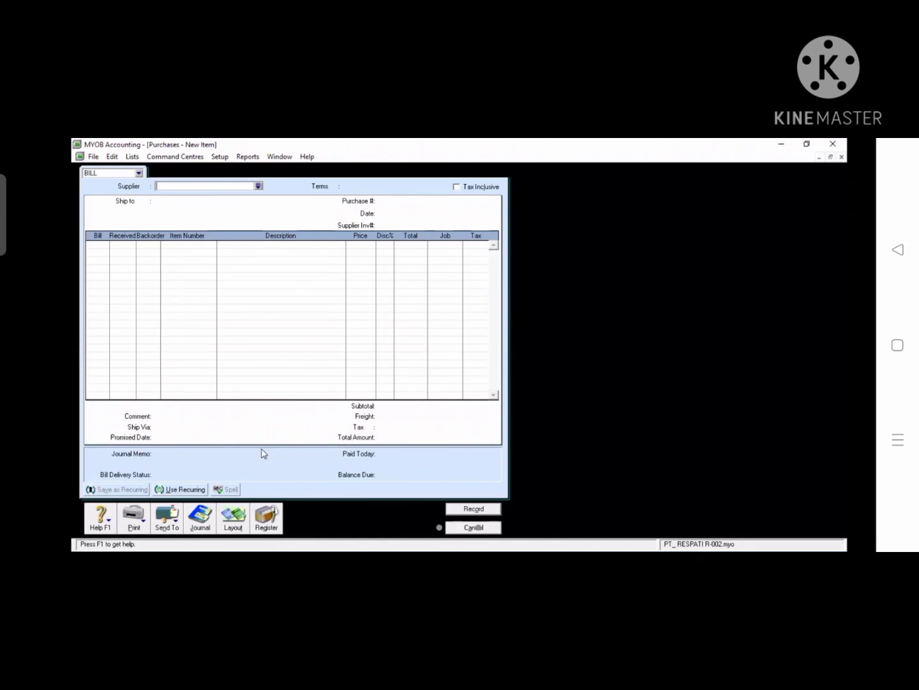
pyautogui.click(259, 187)
pyautogui.click(357, 296)
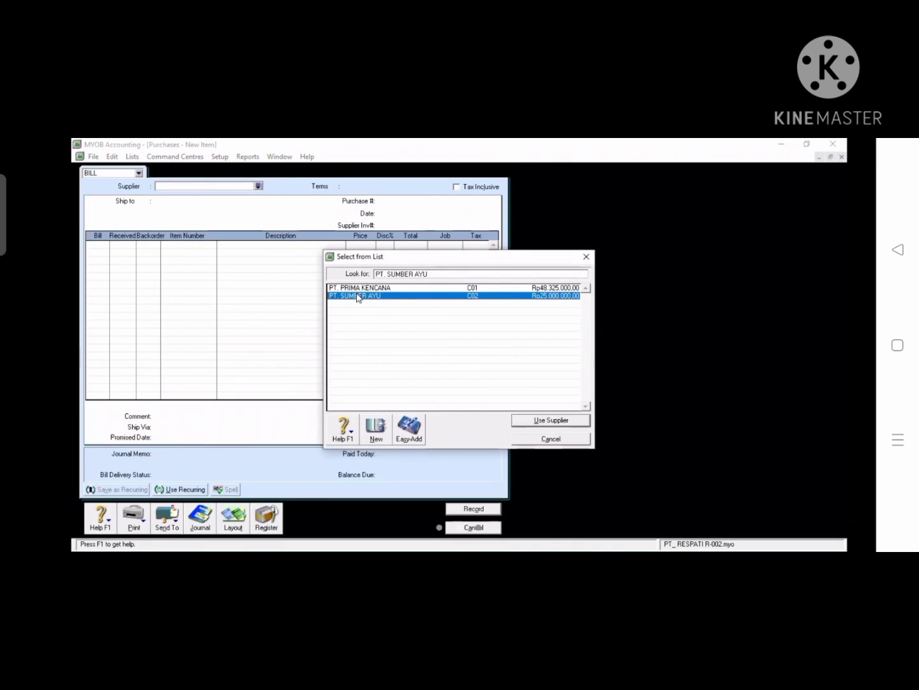
pyautogui.doubleClick(357, 297)
pyautogui.click(413, 214)
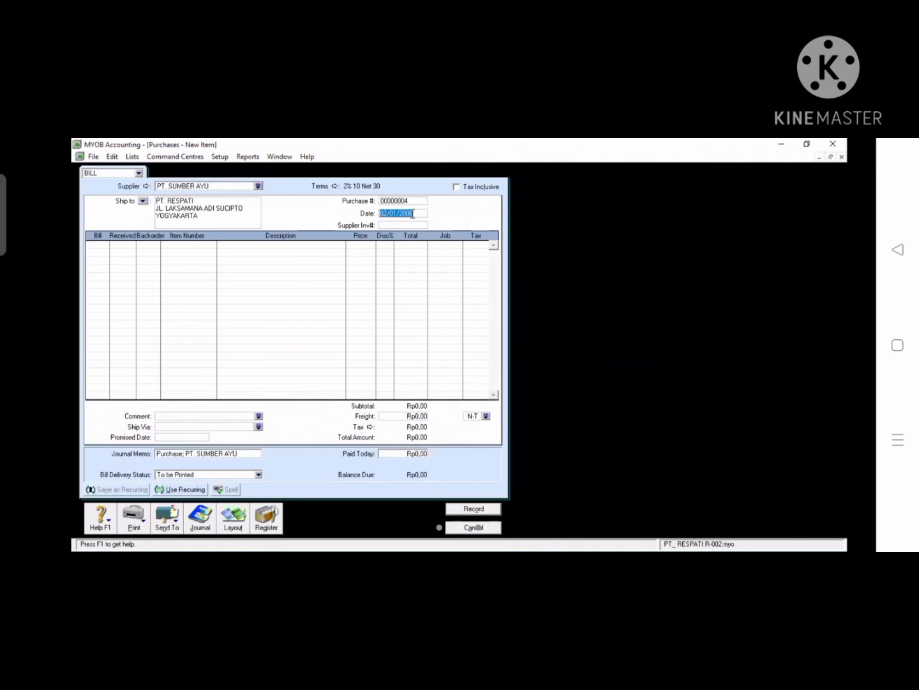
pyautogui.click(384, 214)
pyautogui.moveTo(387, 214); pyautogui.dragTo(375, 212)
pyautogui.write('11')
# Step: Add a bill line for 5 units of item P03 MESIN FOTO COPY
pyautogui.click(98, 246)
pyautogui.press('Tab')
pyautogui.press('Tab')
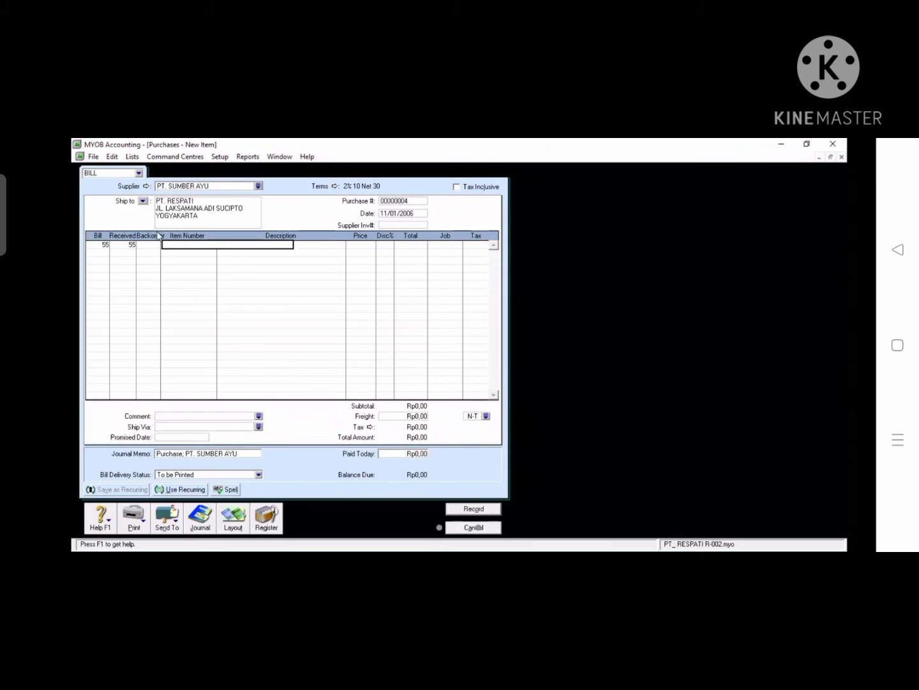
pyautogui.click(101, 245)
pyautogui.press('BackSpace')
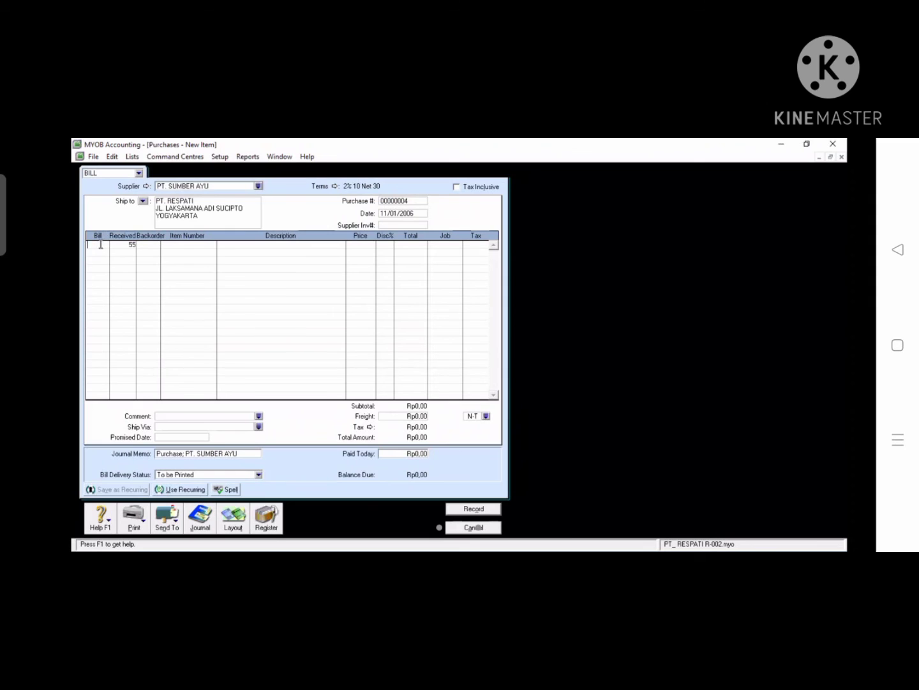
pyautogui.press('Tab')
pyautogui.press('Tab')
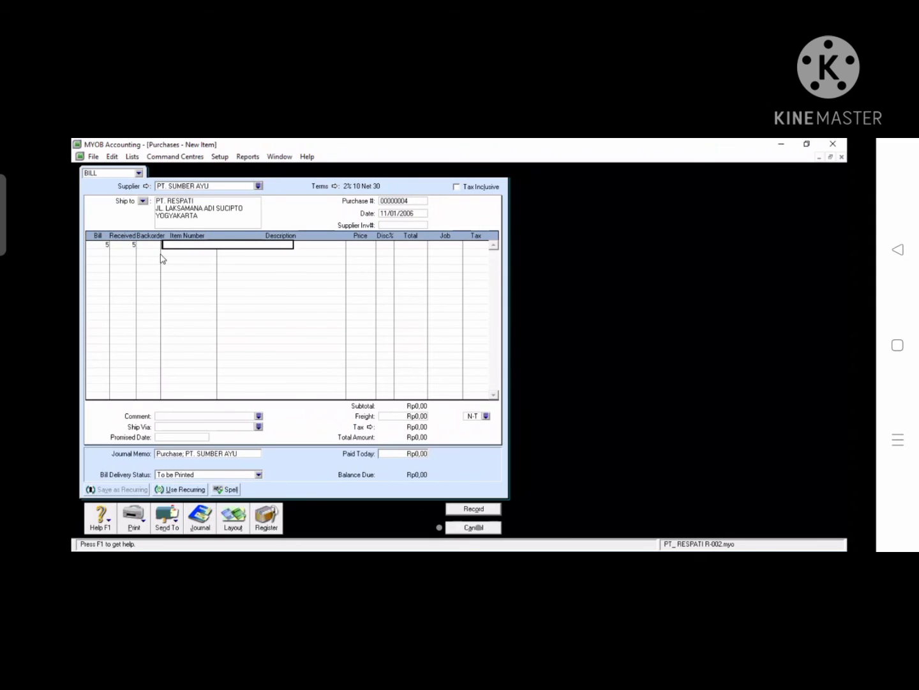
pyautogui.press('Tab')
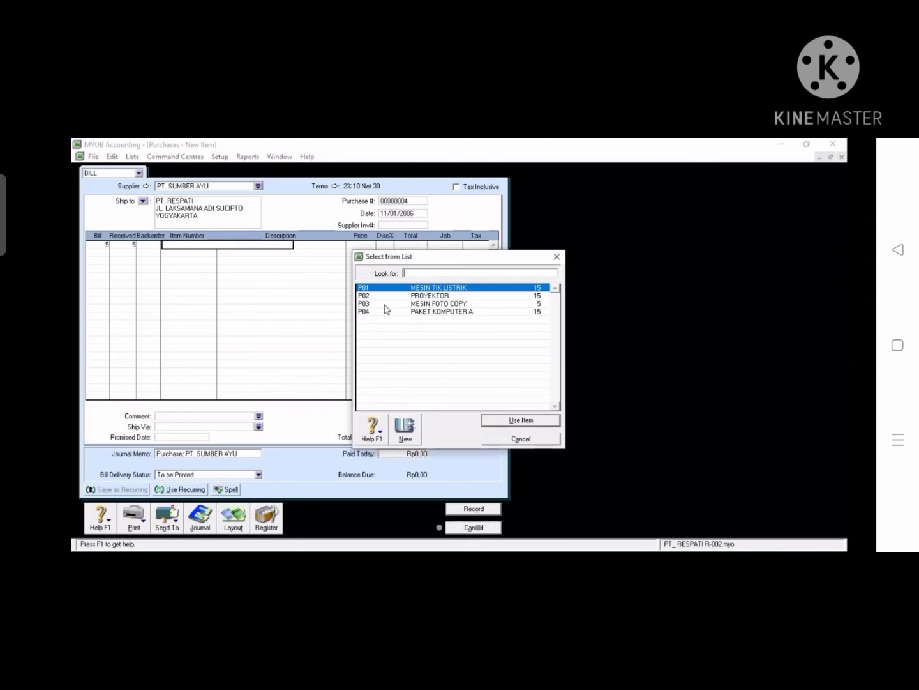
pyautogui.doubleClick(379, 304)
# Step: Set the MESIN FOTO COPY line's price to Rp950.000 with a 10% discount
pyautogui.press('Tab')
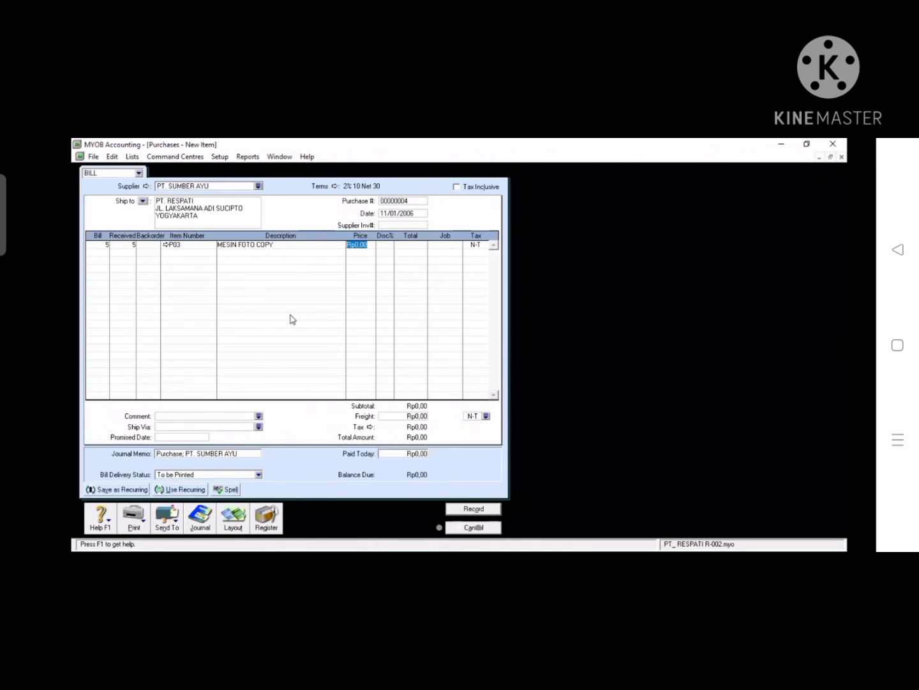
pyautogui.write('950.000')
pyautogui.press('Tab')
pyautogui.write('10')
pyautogui.press('Tab')
pyautogui.press('Tab')
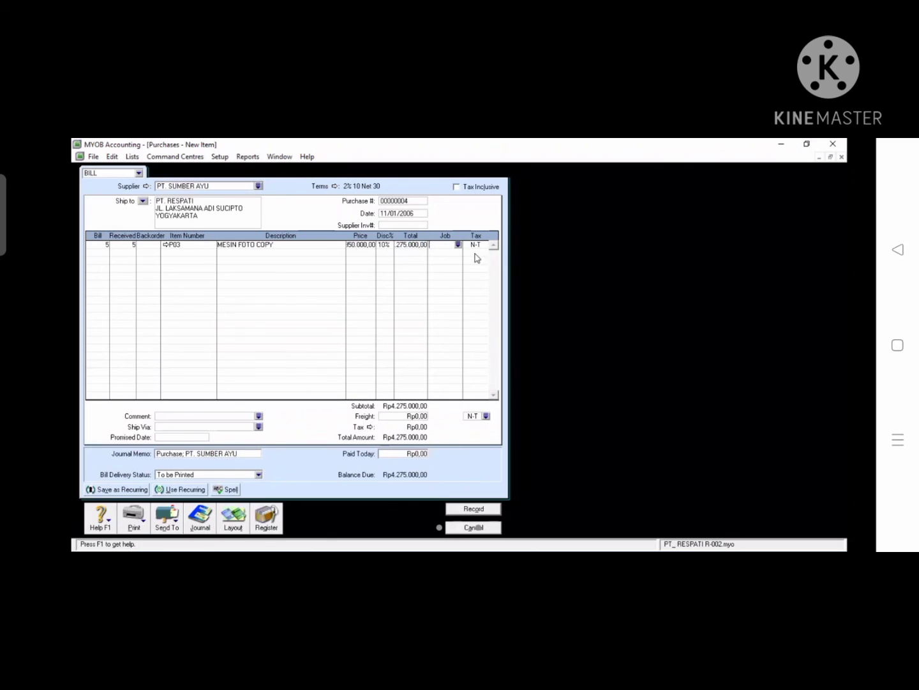
# Step: Apply the PPN tax code to the MESIN FOTO COPY line
pyautogui.press('Tab')
pyautogui.click(484, 245)
pyautogui.press('Tab')
pyautogui.click(483, 245)
pyautogui.click(486, 245)
pyautogui.click(433, 294)
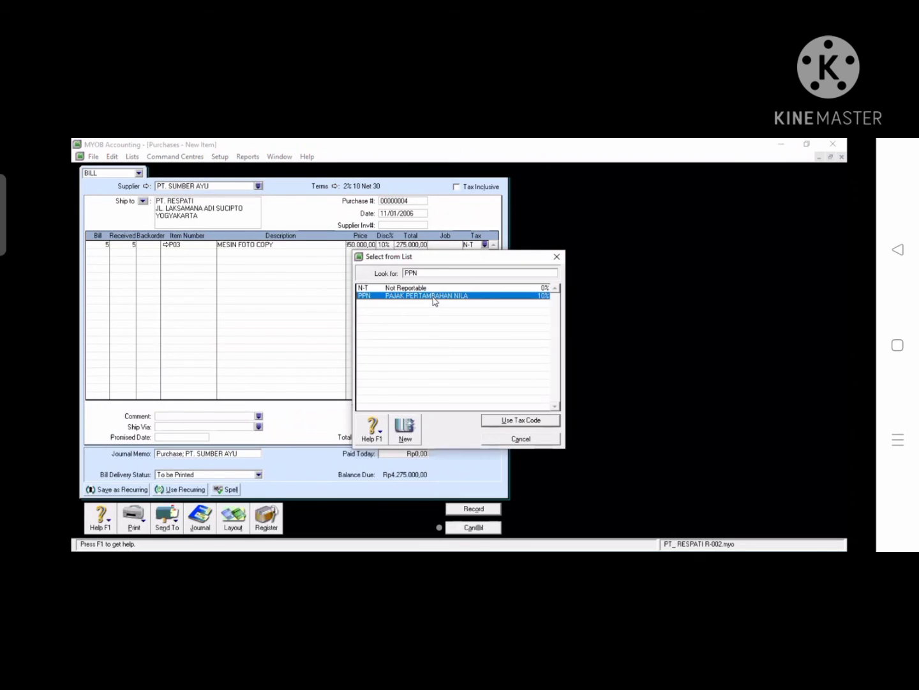
pyautogui.doubleClick(429, 295)
# Step: Add a second bill line for 5 units of P04 PAKET KOMPUTER A at Rp2.000.000 with a 10% discount
pyautogui.press('Tab')
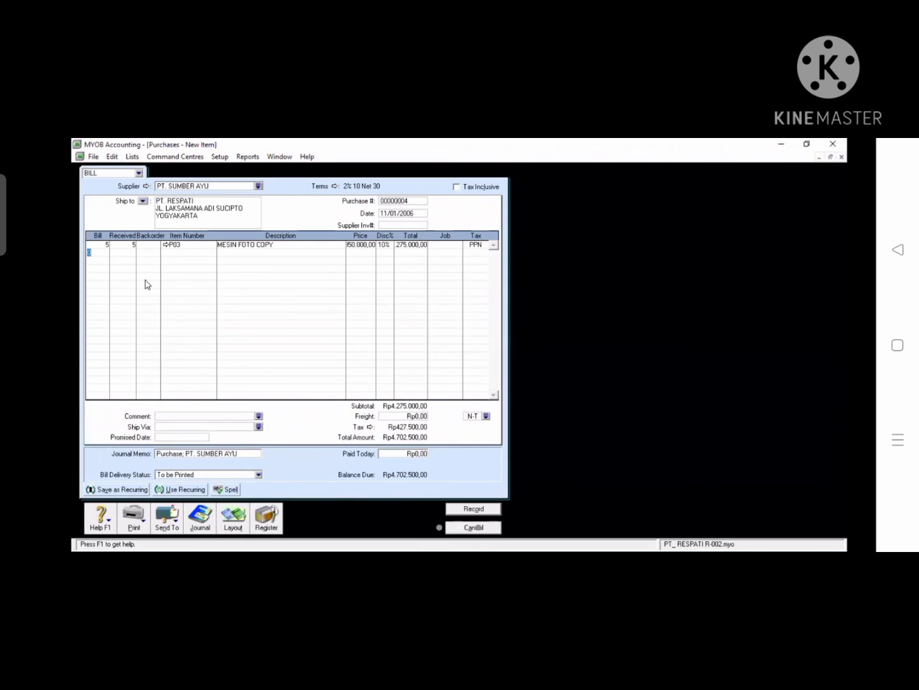
pyautogui.write('5')
pyautogui.press('Tab')
pyautogui.press('Tab')
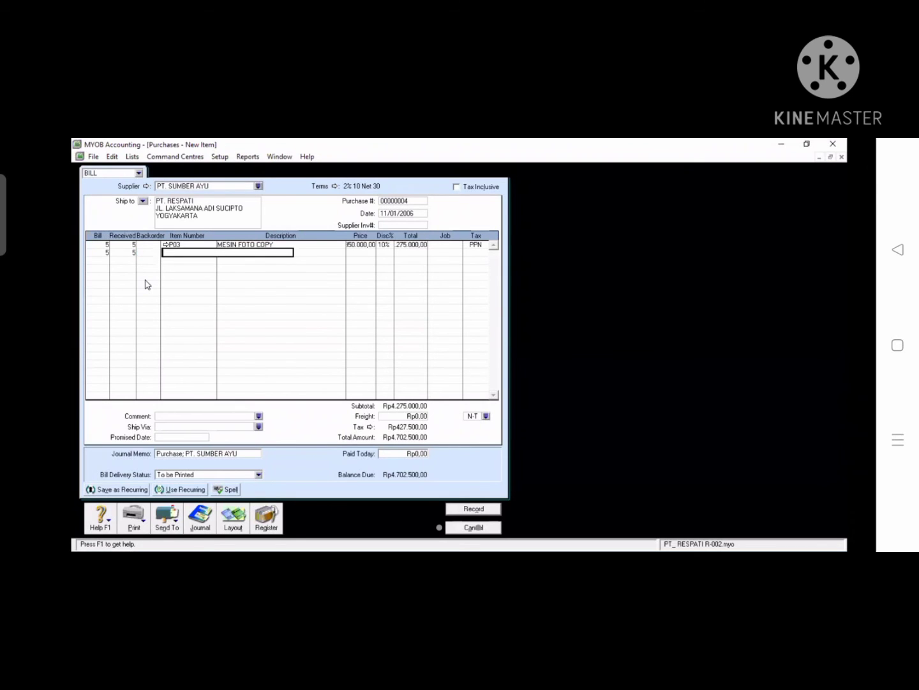
pyautogui.write('P04')
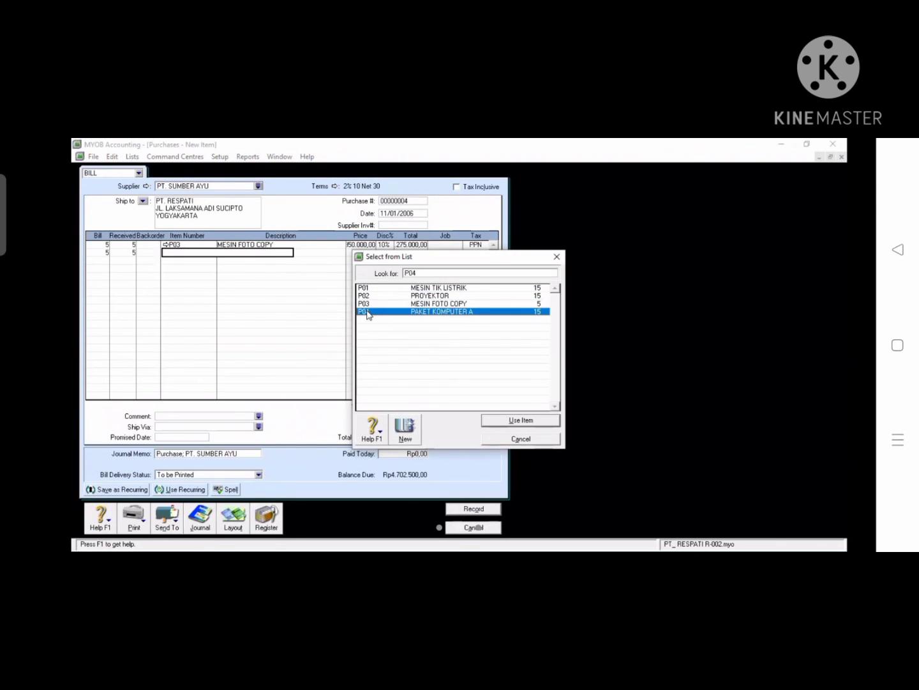
pyautogui.press('Return')
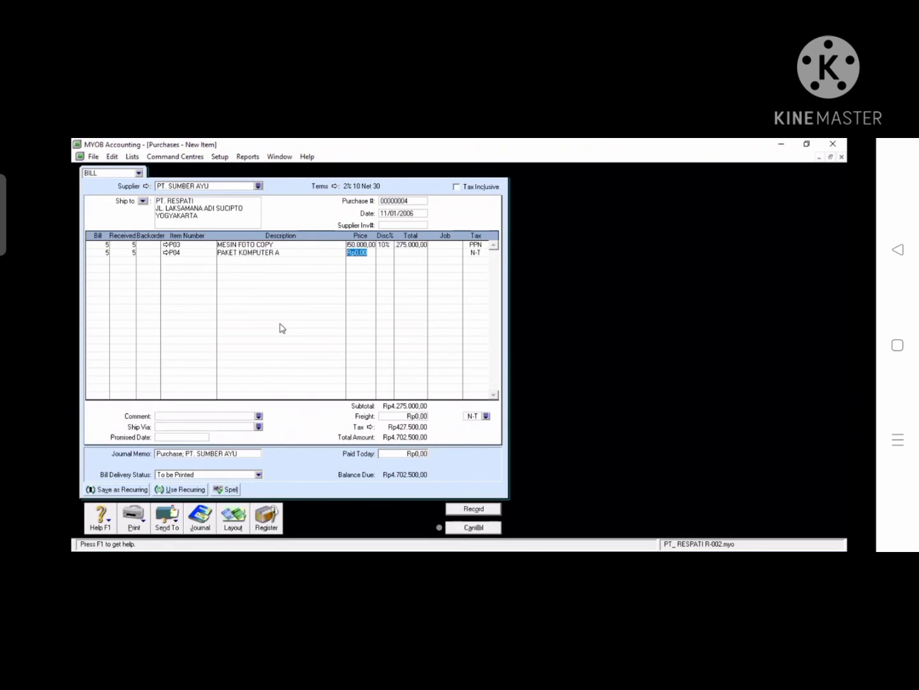
pyautogui.write('2000000')
pyautogui.press('Tab')
pyautogui.write('10')
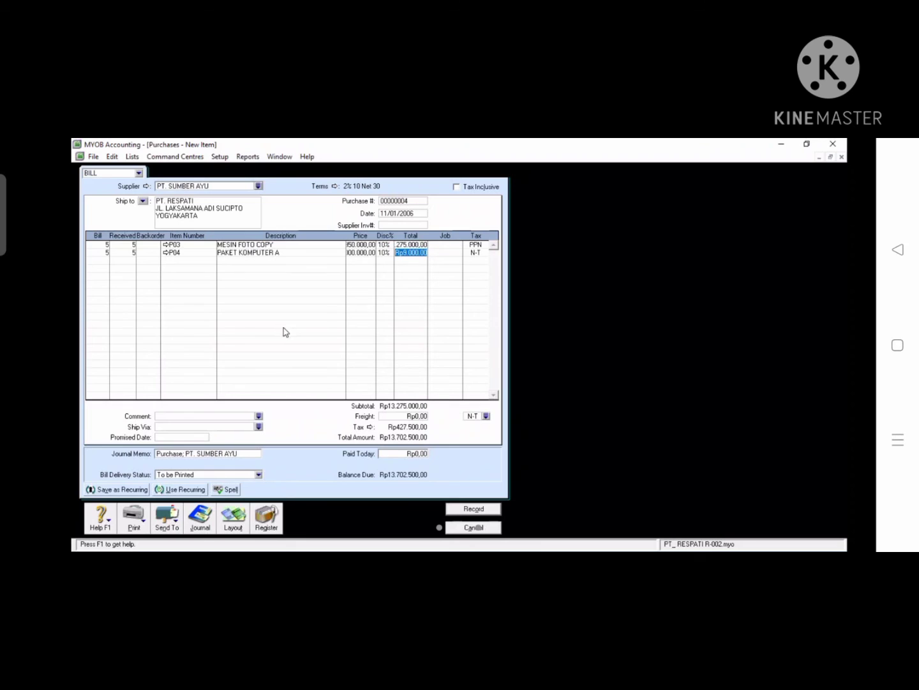
# Step: Apply the PPN tax code to the PAKET KOMPUTER A line
pyautogui.press('Tab')
pyautogui.click(473, 253)
pyautogui.click(485, 253)
pyautogui.click(412, 297)
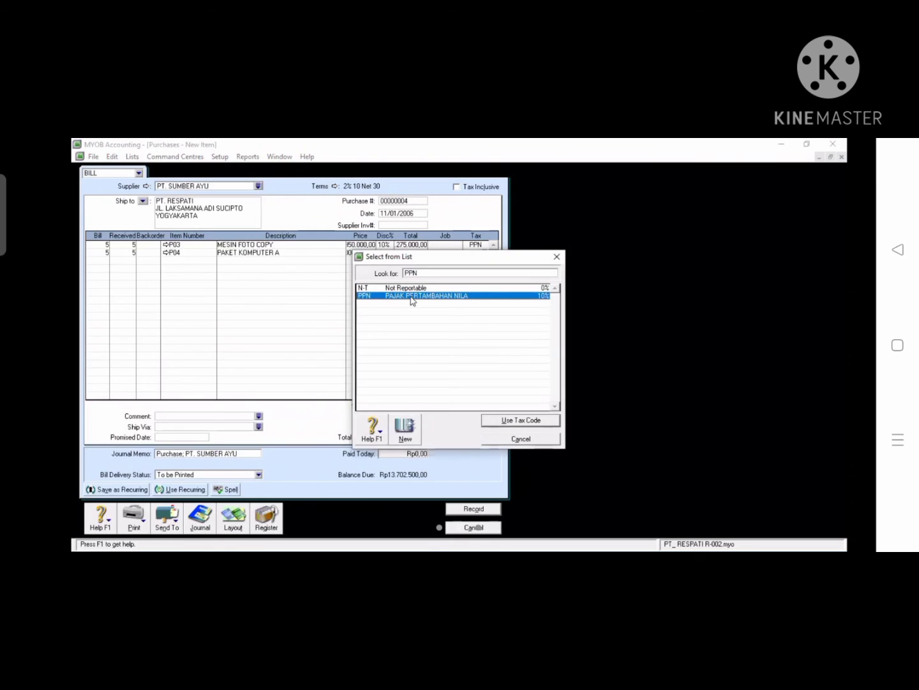
pyautogui.doubleClick(412, 297)
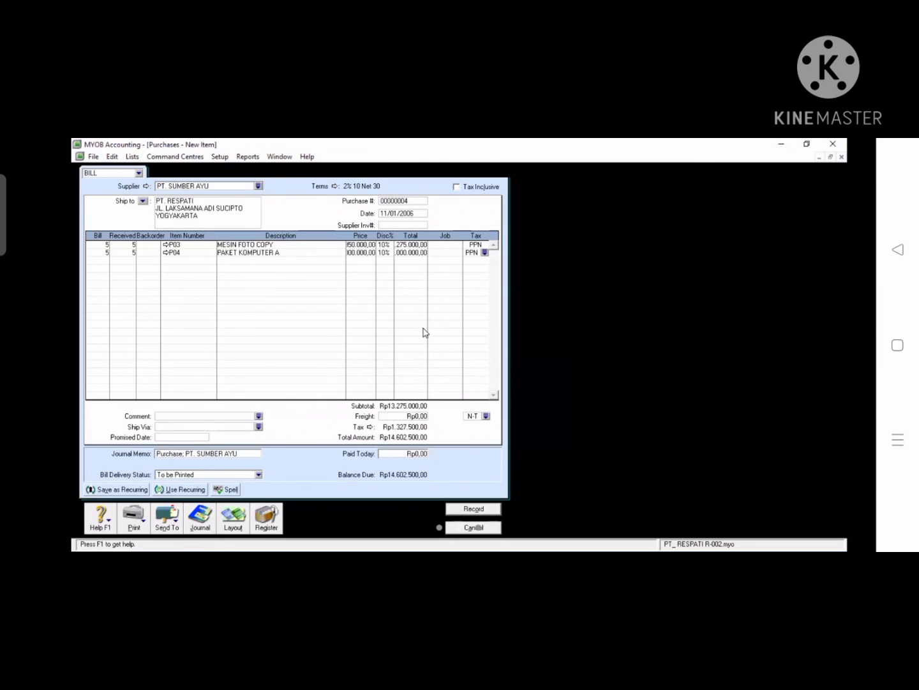
# Step: Set the tax code for the bill's freight to PPN
pyautogui.click(488, 415)
pyautogui.click(397, 297)
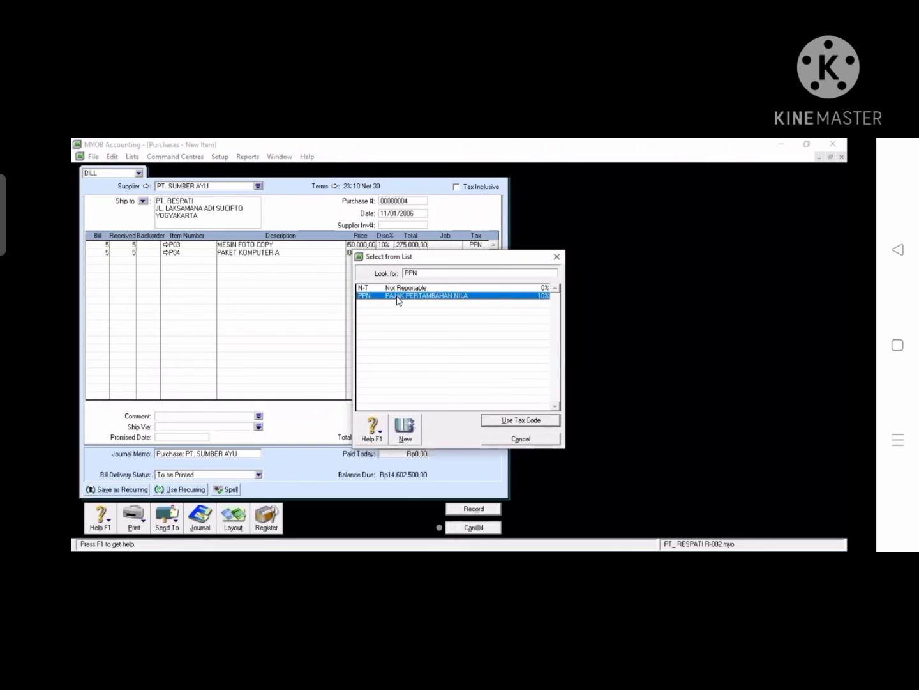
pyautogui.doubleClick(397, 298)
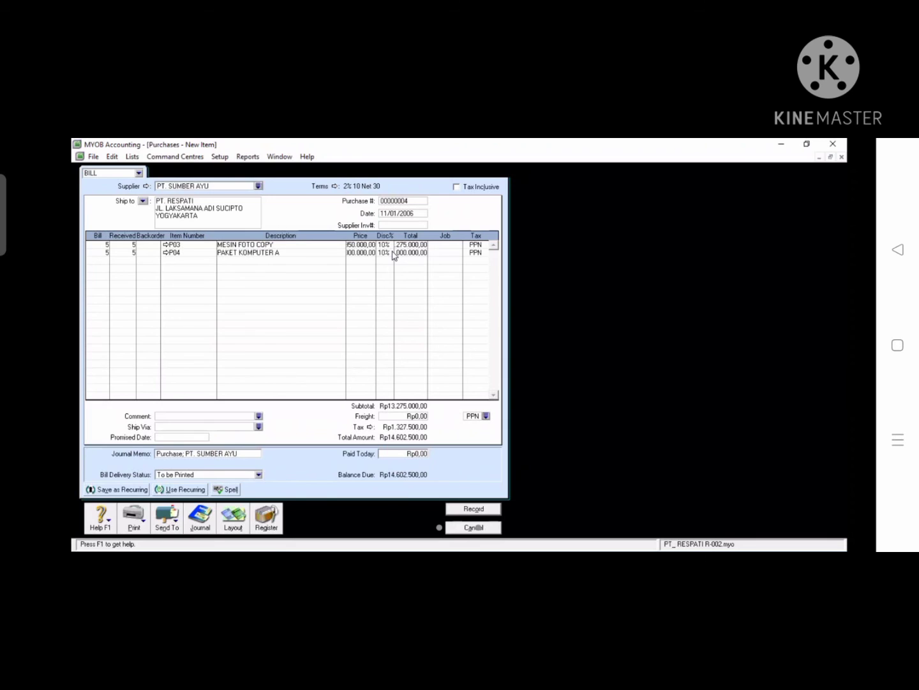
pyautogui.click(355, 253)
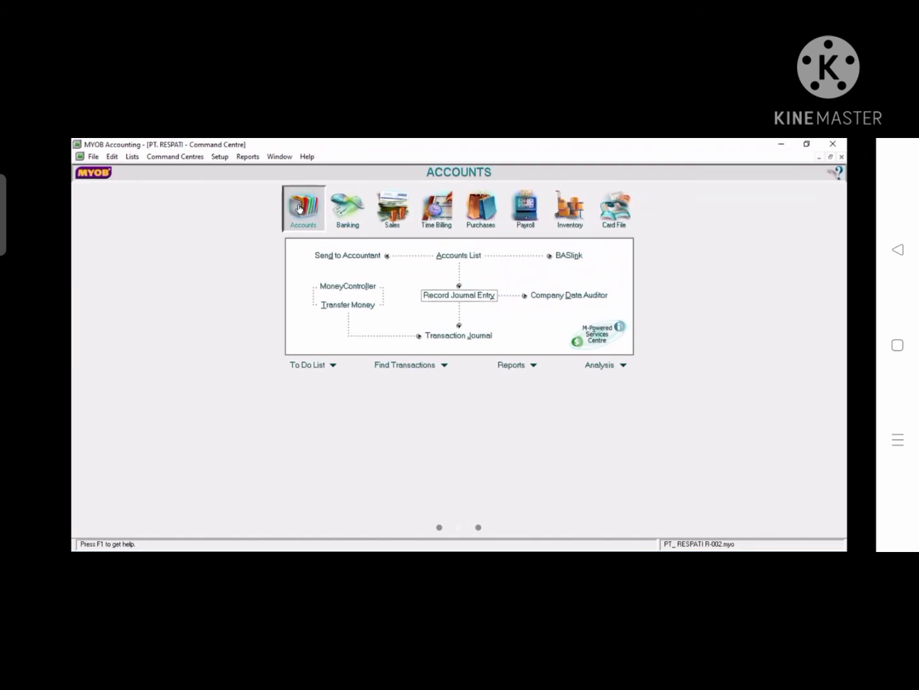
# Step: Start a general journal entry dated 31/01/2006 with the memo JURNAL PENYESUAIAN
pyautogui.click(459, 296)
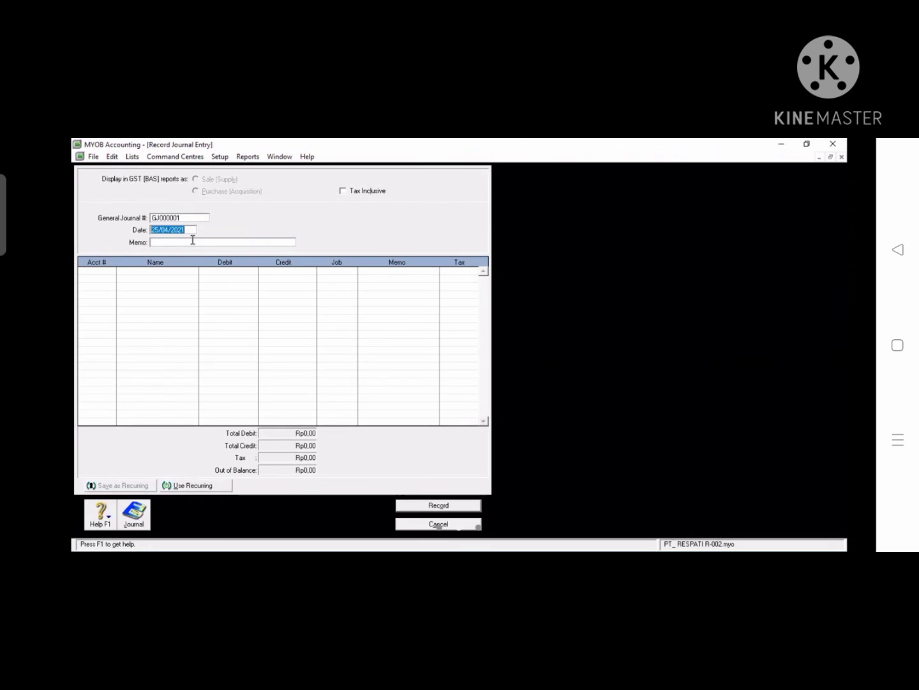
pyautogui.write('31/01/2006')
pyautogui.click(185, 244)
pyautogui.write('JURNAL PENYESUAIAN')
# Step: Add a journal line debiting office supplies expense account 6-3500 by Rp700.000
pyautogui.click(113, 273)
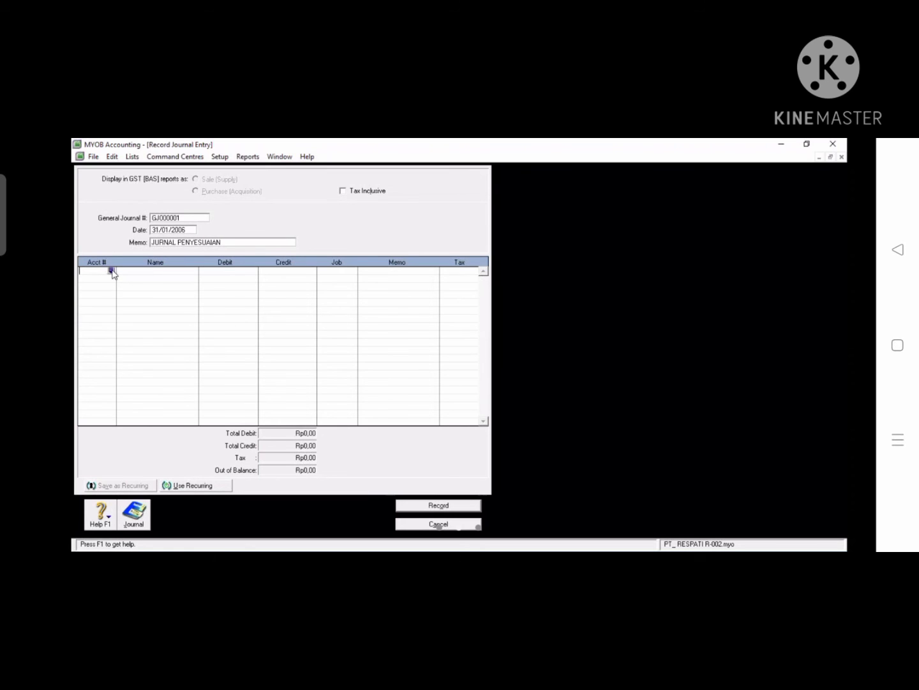
pyautogui.click(112, 271)
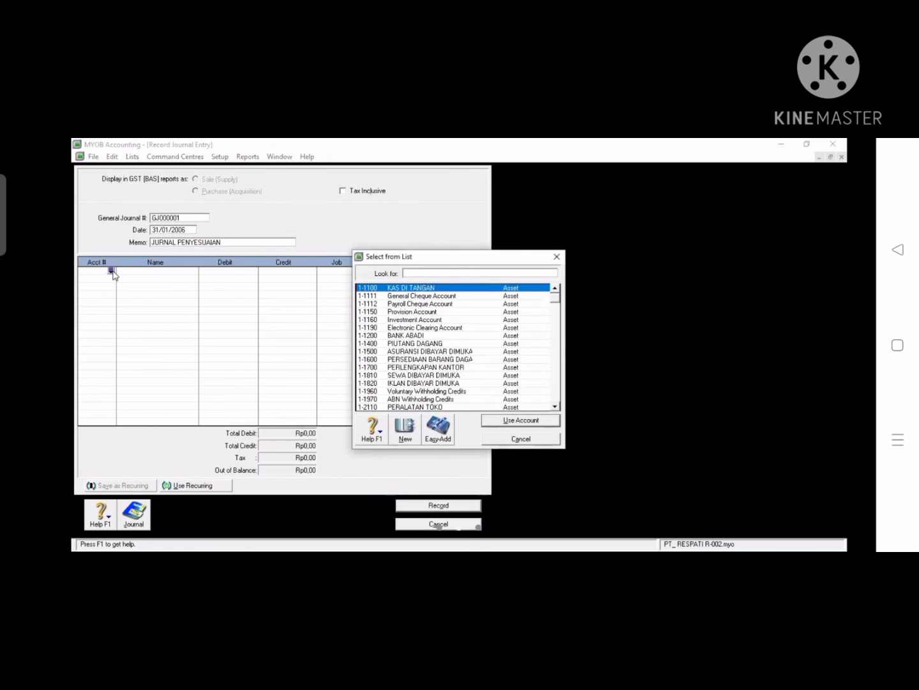
pyautogui.write('6')
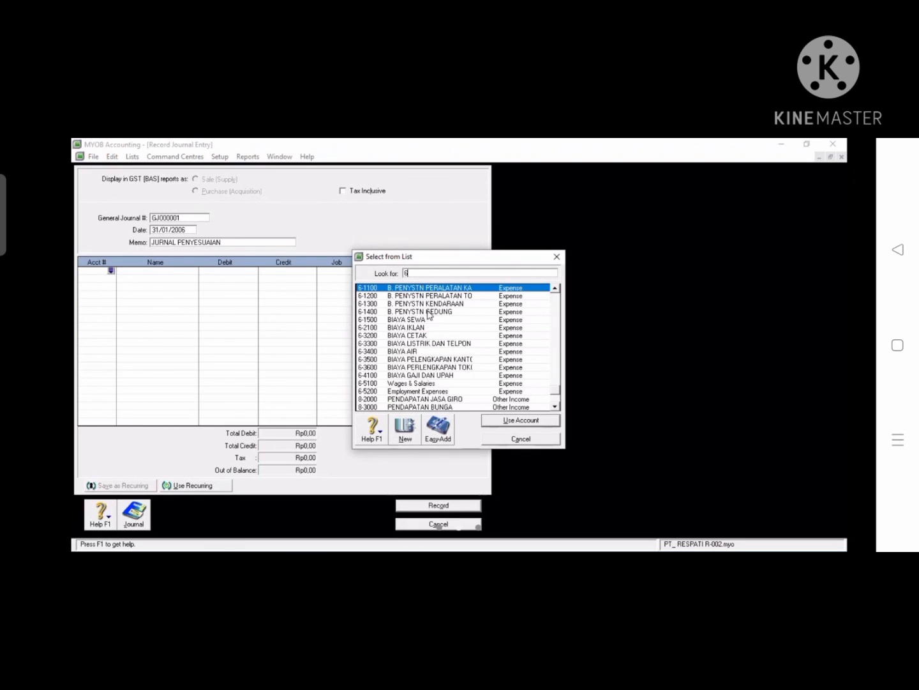
pyautogui.click(434, 360)
pyautogui.doubleClick(434, 359)
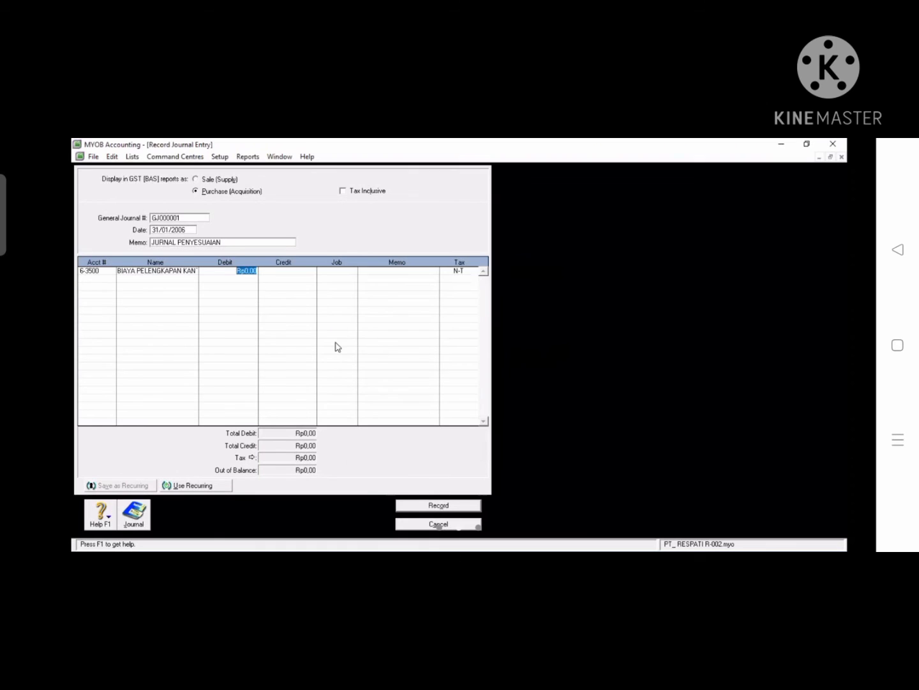
pyautogui.write('700000')
pyautogui.press('Tab')
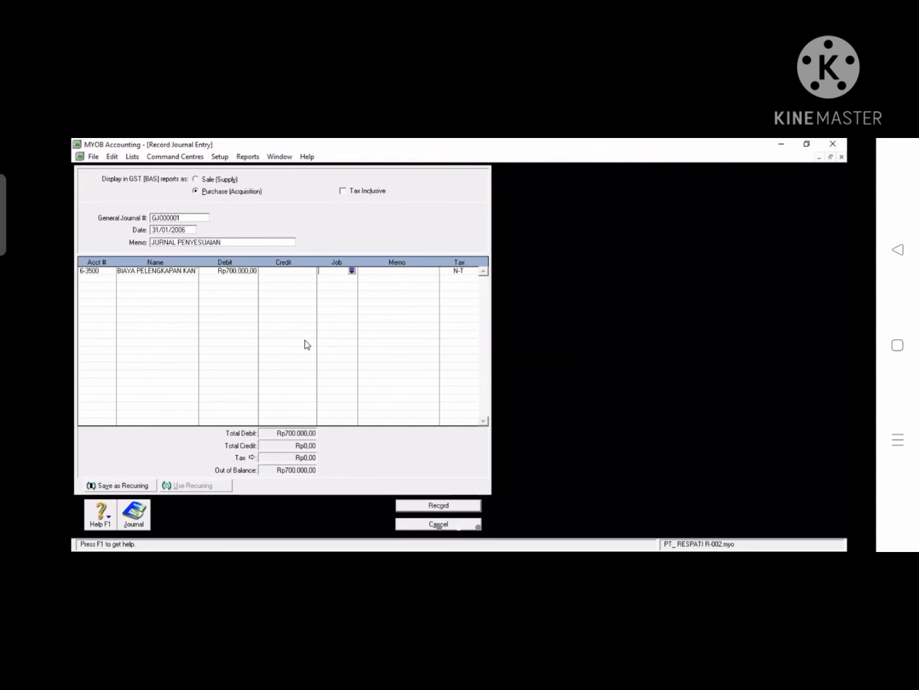
# Step: Enter PERLENGKAPAN AKHIR as the memo of the 6-3500 line, keeping the N-T tax code
pyautogui.press('Tab')
pyautogui.write('P')
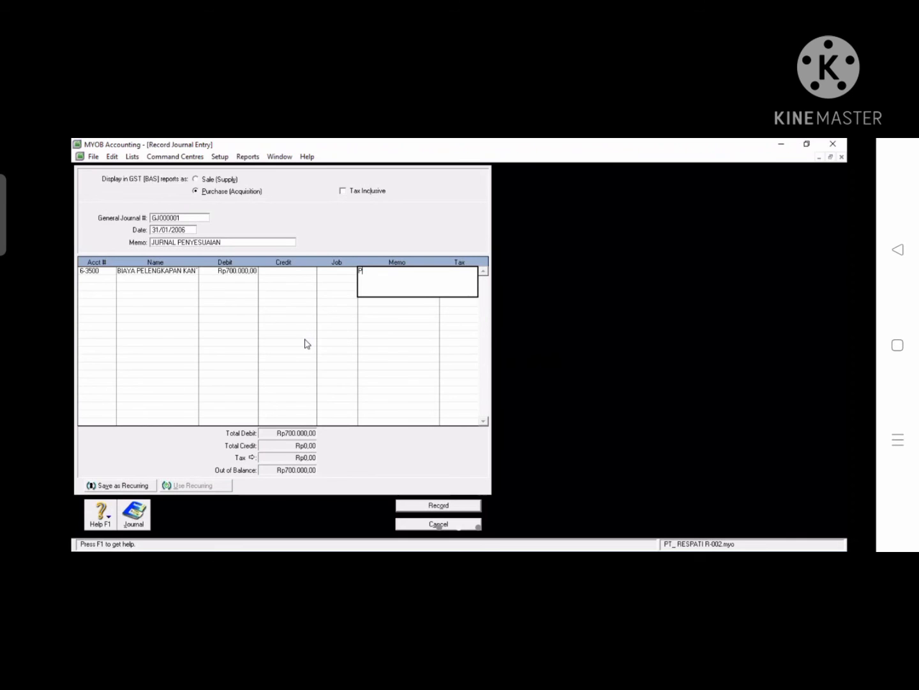
pyautogui.write('ERLENGKAPAN AKHIR')
pyautogui.press('Tab')
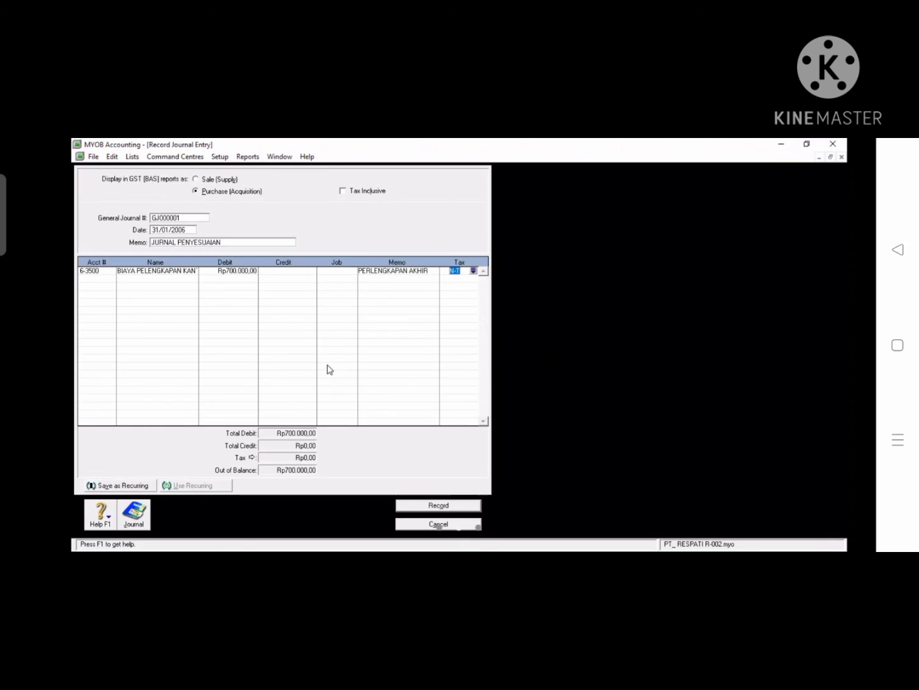
pyautogui.press('Tab')
# Step: Add a journal line crediting account 1-1700 PERLENGKAPAN KANTOR by Rp700.000
pyautogui.click(112, 279)
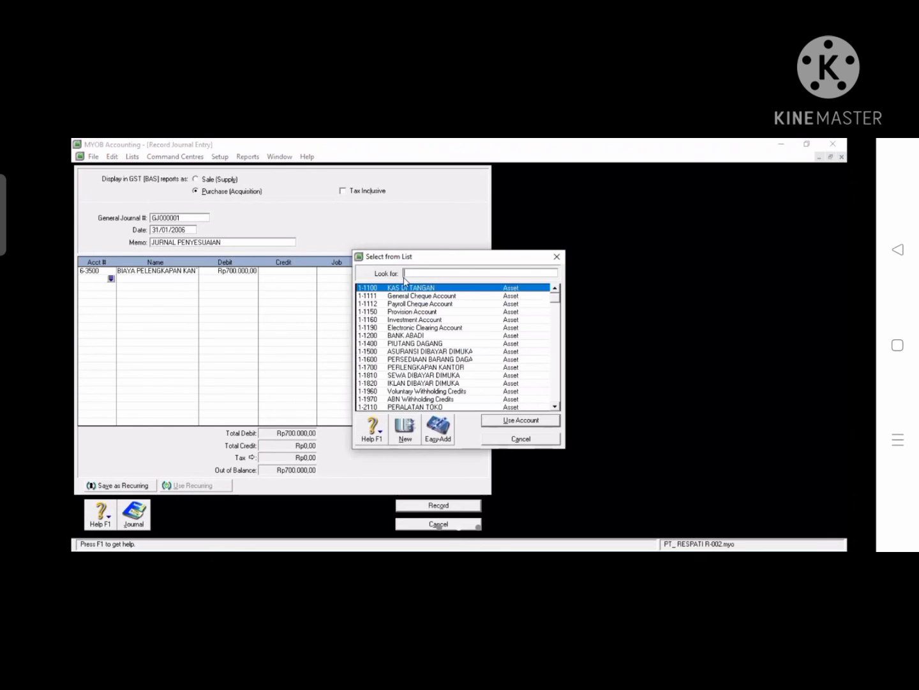
pyautogui.write('6')
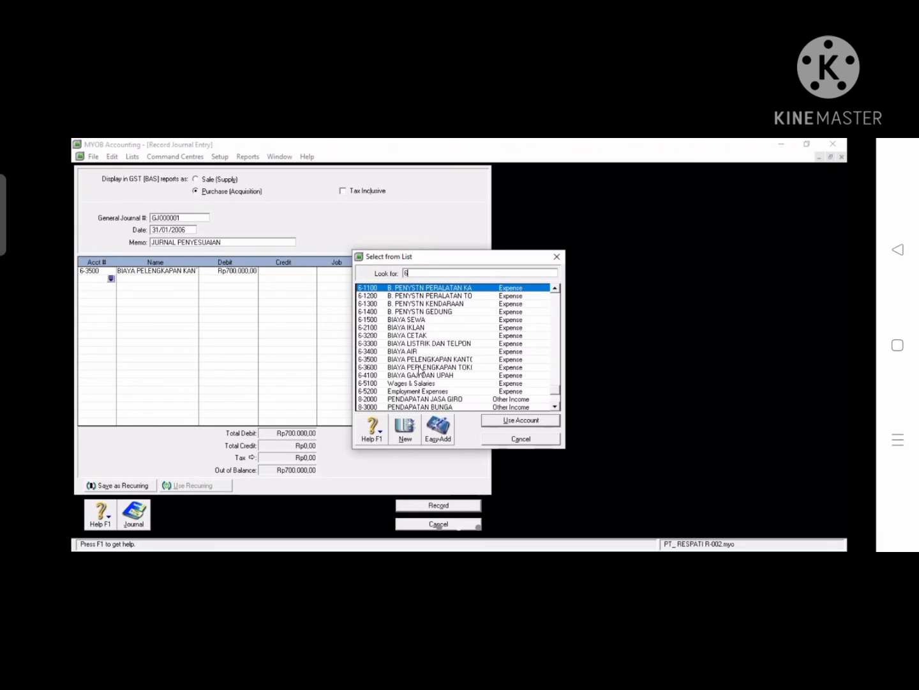
pyautogui.doubleClick(412, 272)
pyautogui.write('1')
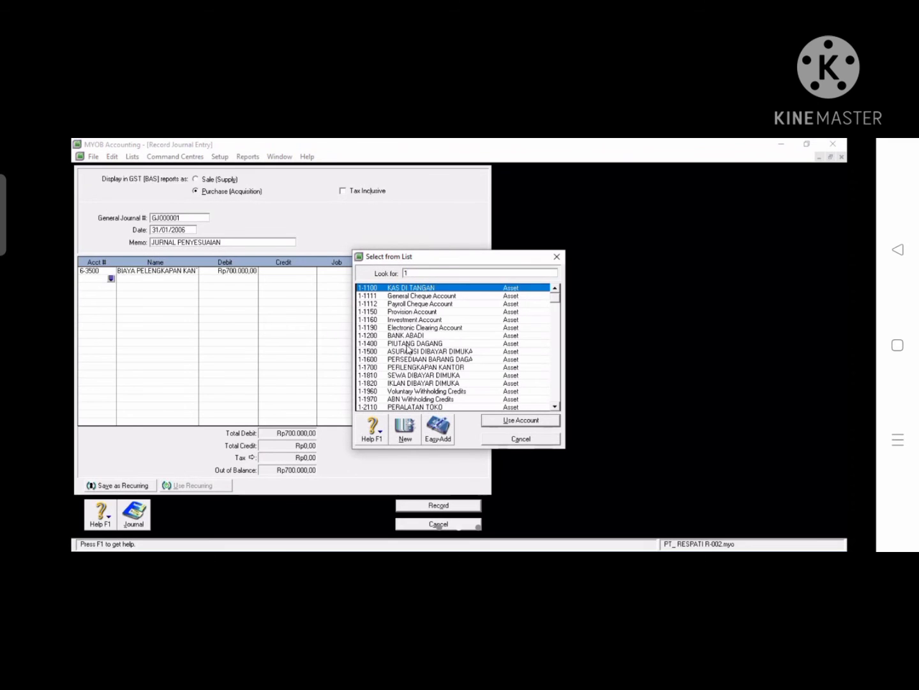
pyautogui.click(409, 368)
pyautogui.doubleClick(410, 367)
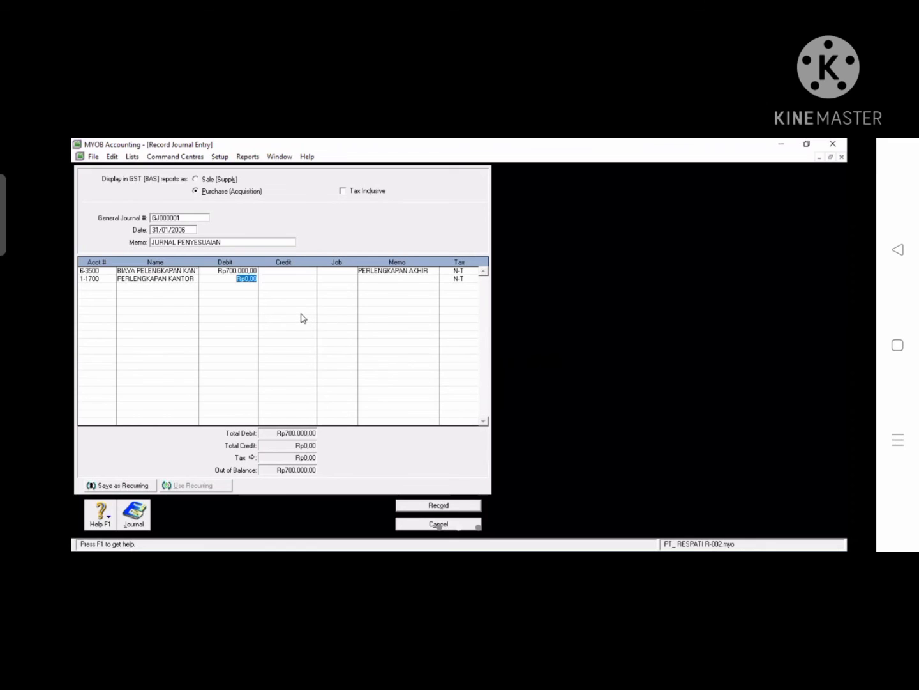
pyautogui.click(279, 280)
# Step: Enter PERLENGKAPAN KANTOR as the memo of the 1-1700 line
pyautogui.click(372, 279)
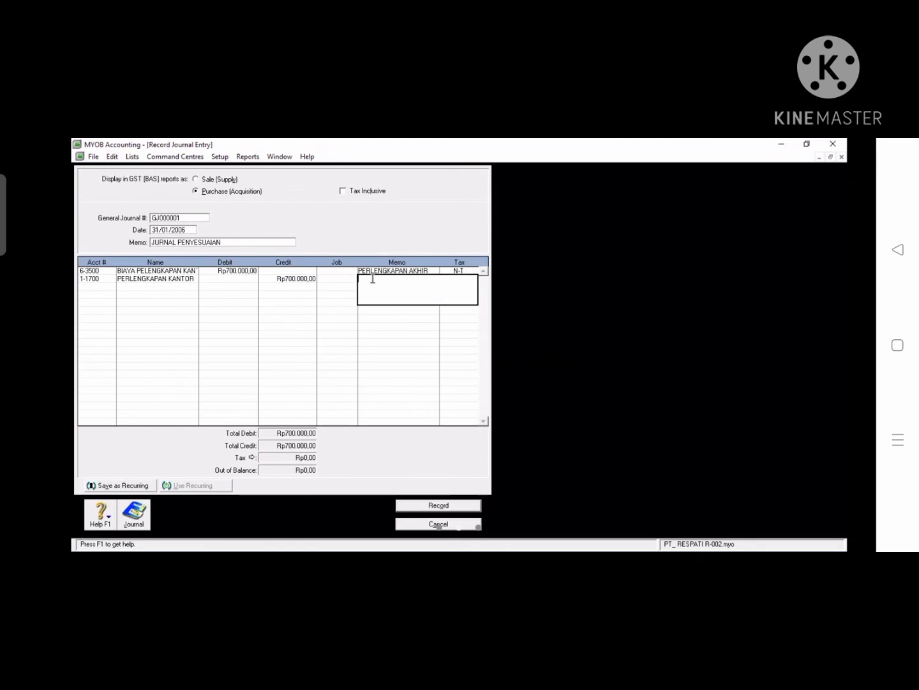
pyautogui.write('PERLENGKAPAN KANTOR')
pyautogui.press('Tab')
pyautogui.press('Tab')
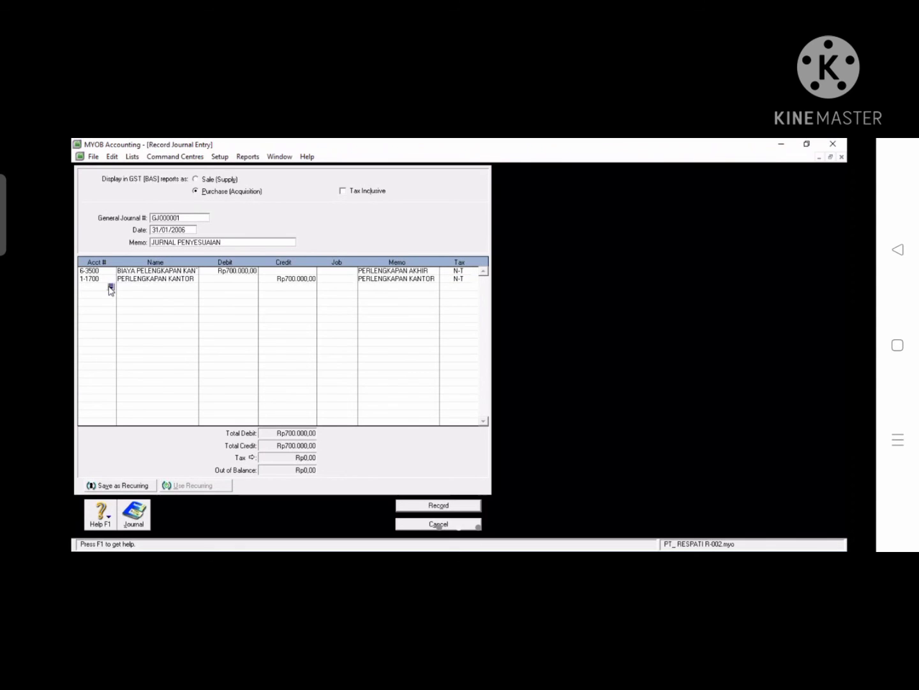
# Step: Add a journal line debiting account 6-4100 BIAYA GAJI DAN UPAH by Rp5.000.000
pyautogui.click(110, 287)
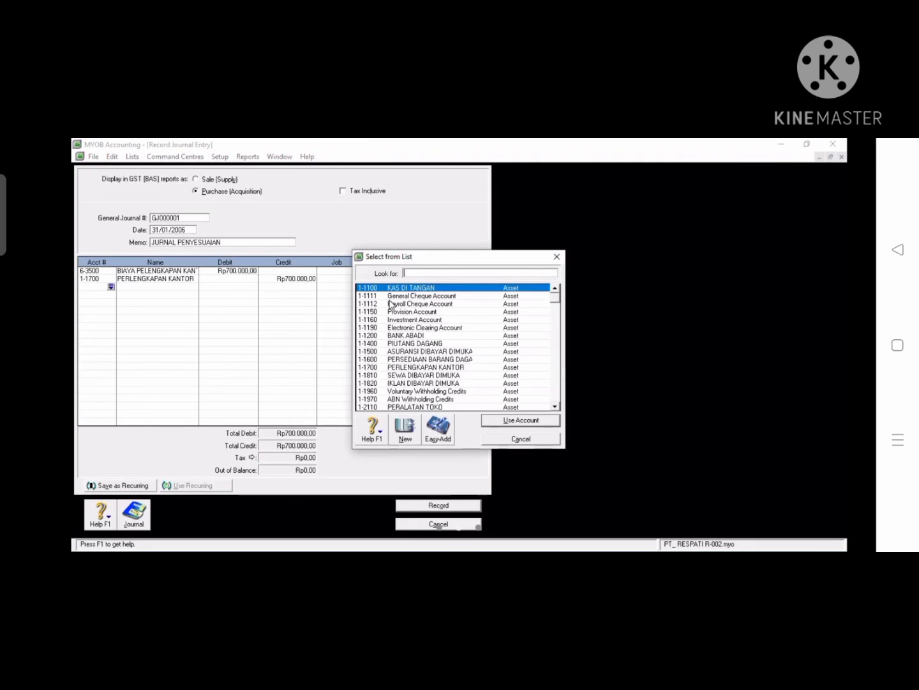
pyautogui.write('6')
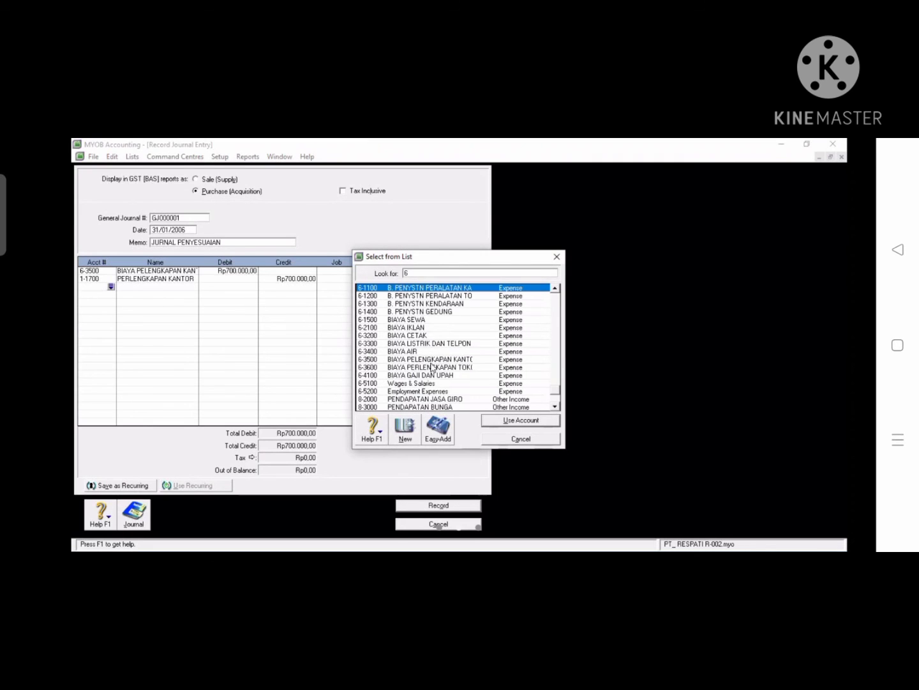
pyautogui.click(433, 375)
pyautogui.doubleClick(433, 376)
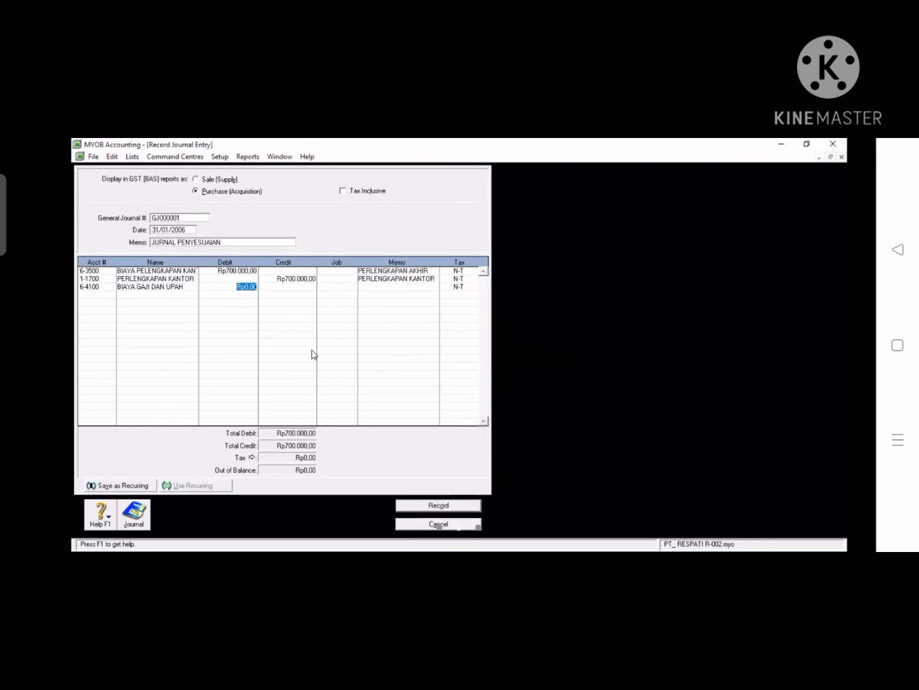
pyautogui.write('5.000.0')
pyautogui.write('00')
pyautogui.press('Tab')
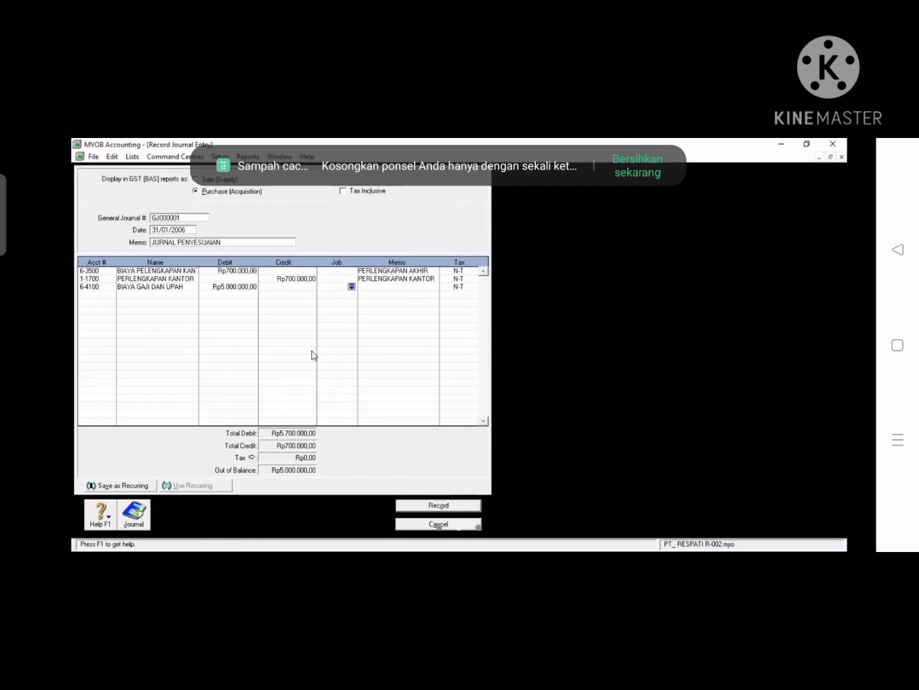
# Step: Enter MEMBAYAR GAJI as the memo of the BIAYA GAJI DAN UPAH line
pyautogui.press('Tab')
pyautogui.write('ME')
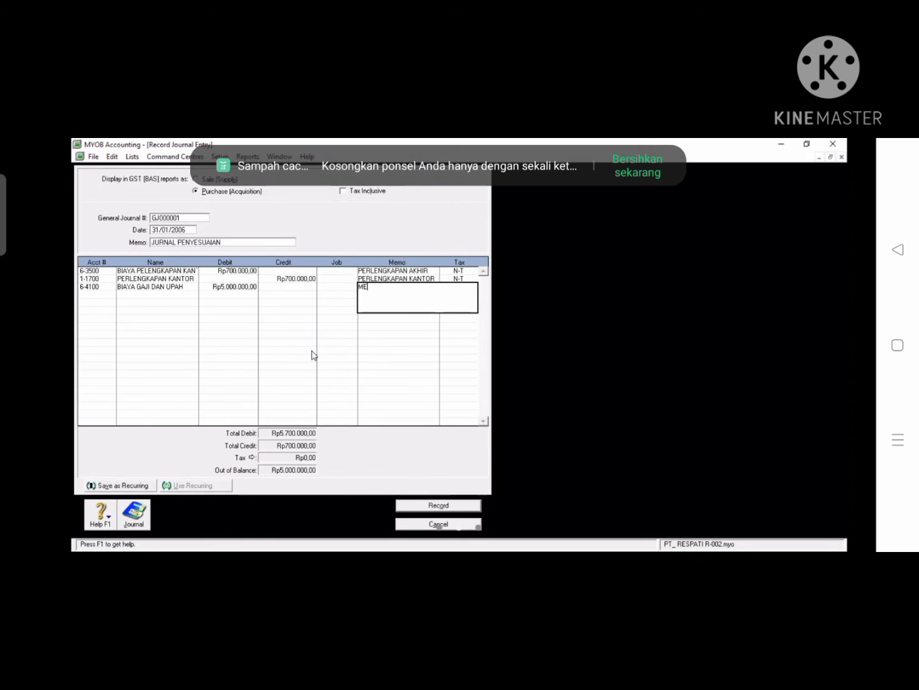
pyautogui.write('MBAYAR')
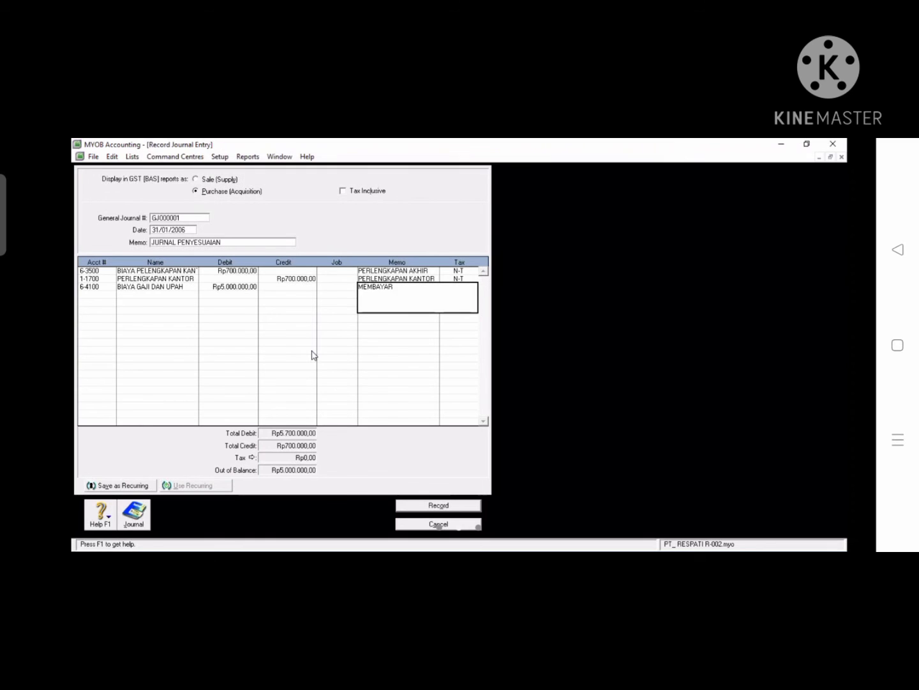
pyautogui.write(' GAJI')
pyautogui.press('Tab')
pyautogui.press('Tab')
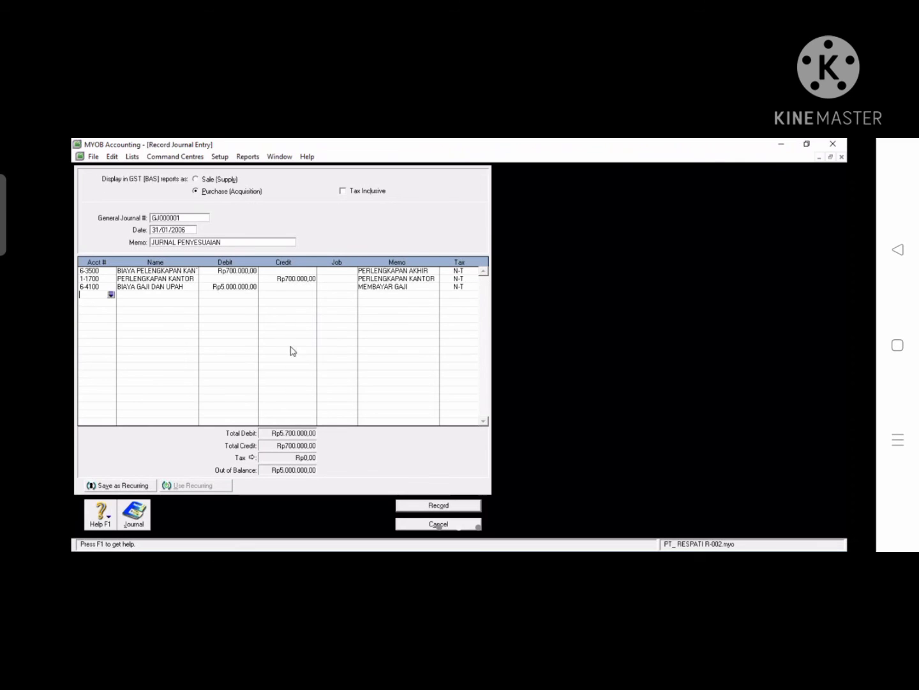
# Step: Add a journal line crediting account 2-1400 HUTANG GAJI by Rp5.000.000
pyautogui.click(110, 295)
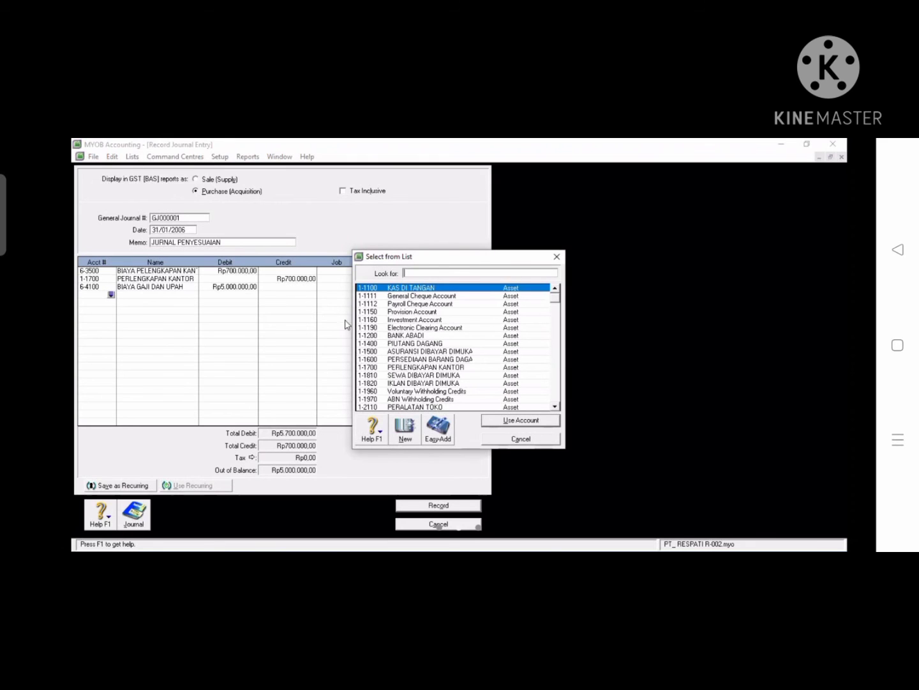
pyautogui.write('2')
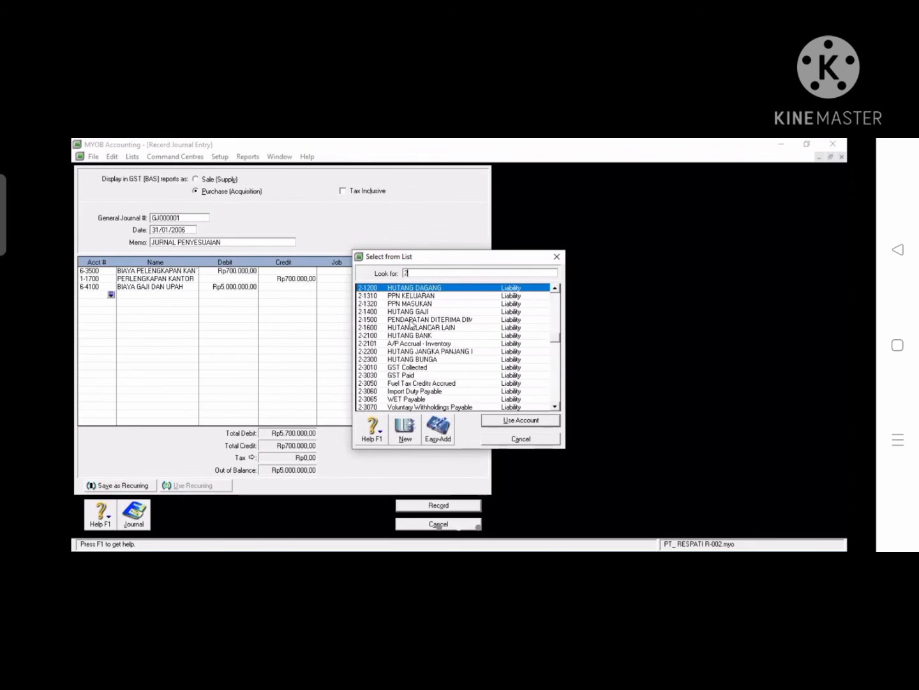
pyautogui.write('-1400')
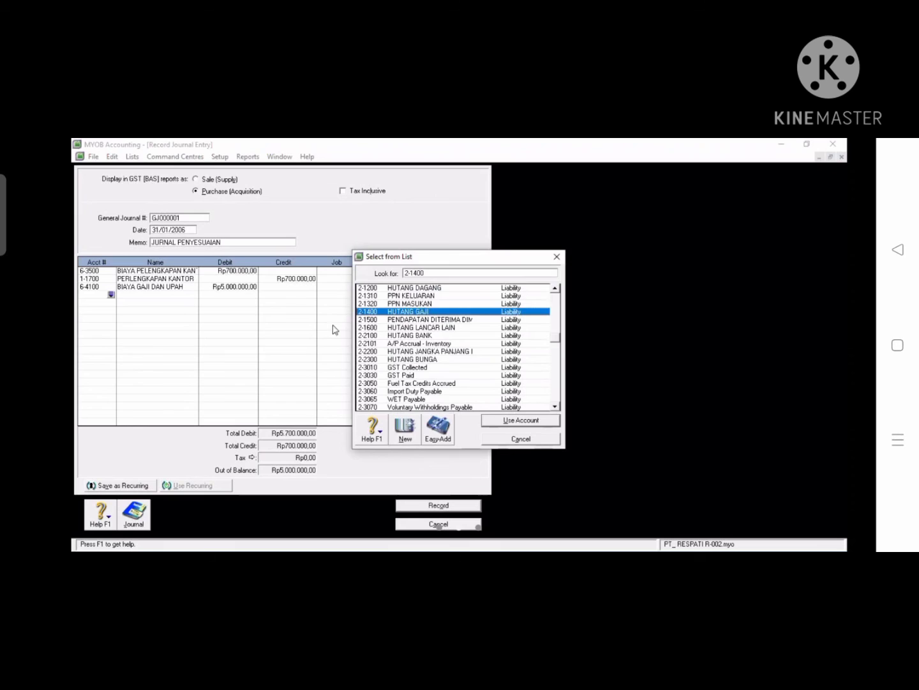
pyautogui.press('Return')
pyautogui.press('Tab')
pyautogui.press('Tab')
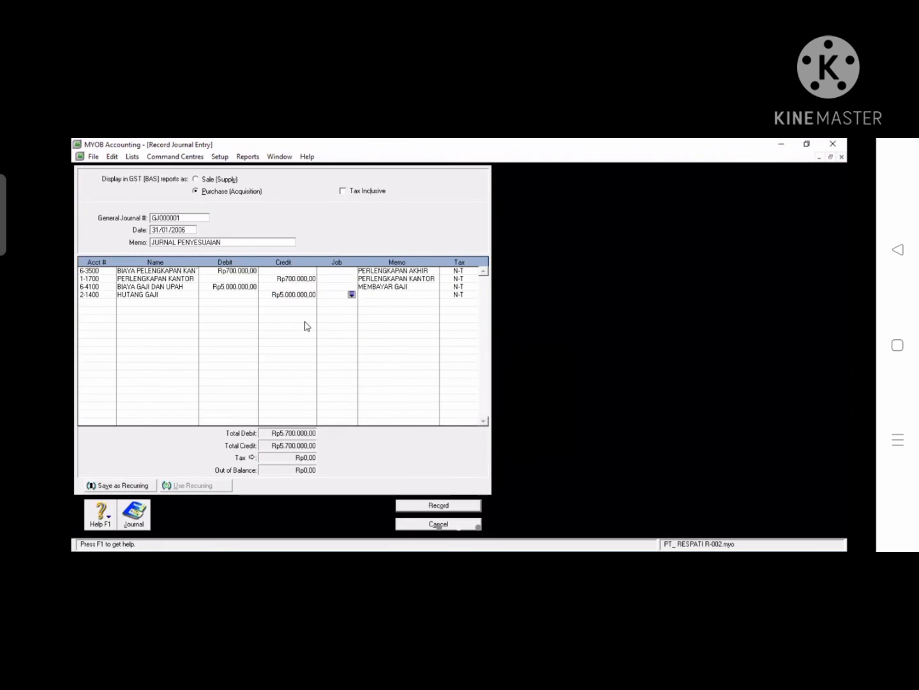
# Step: Give the HUTANG GAJI line the memo MEMBAYAR GAJI, and record the journal entry and close the form
pyautogui.press('Tab')
pyautogui.write('MEM')
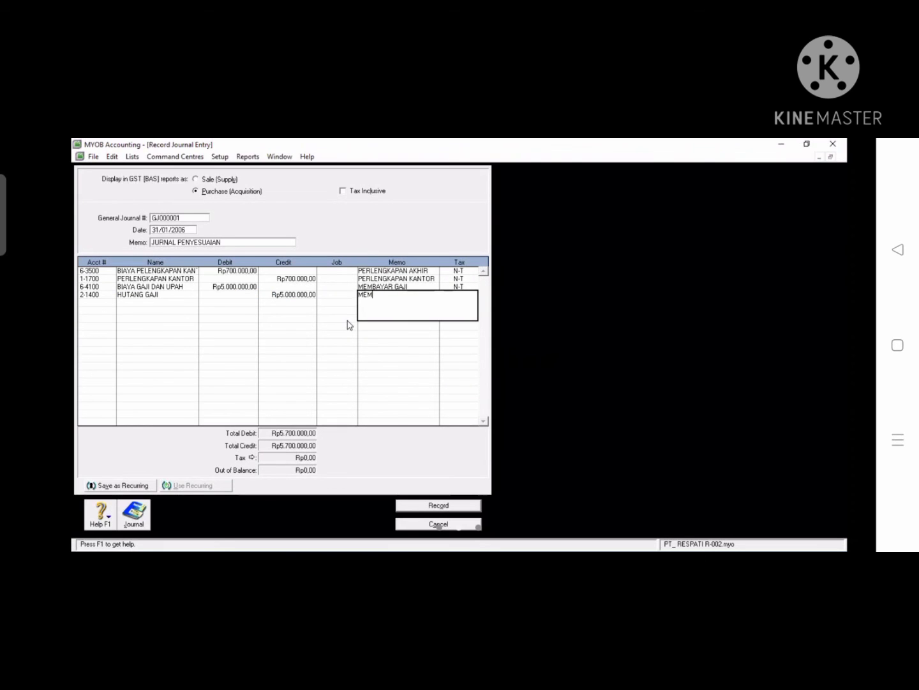
pyautogui.write('BAYAR GAJI')
pyautogui.press('Tab')
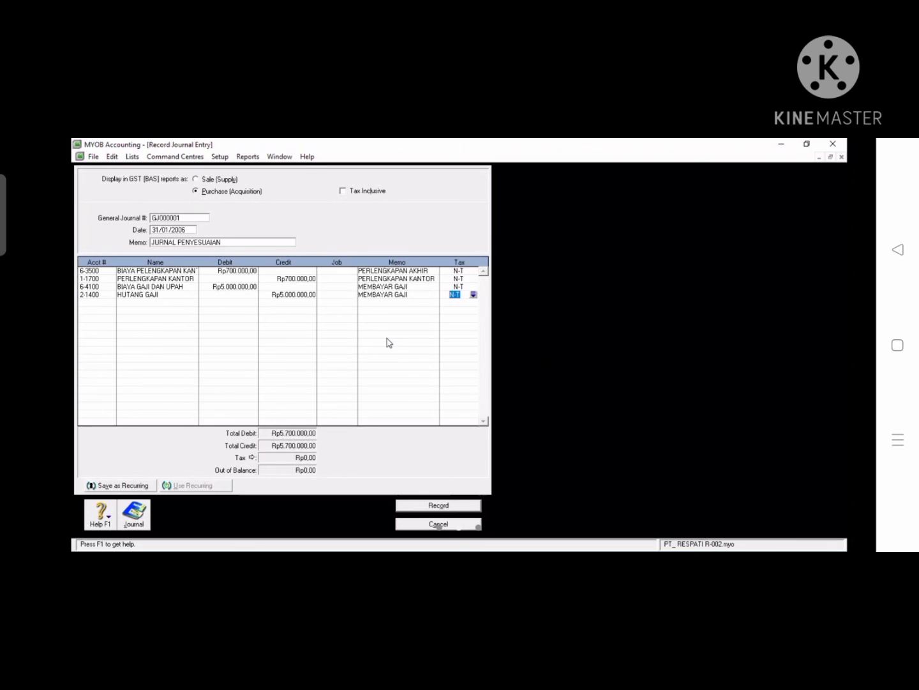
pyautogui.click(428, 509)
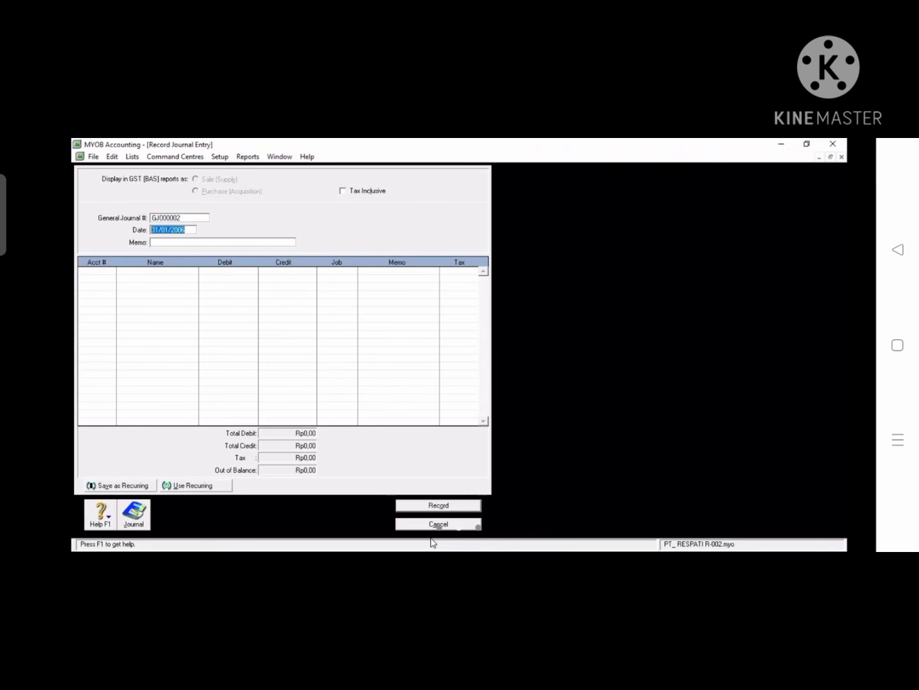
pyautogui.click(438, 524)
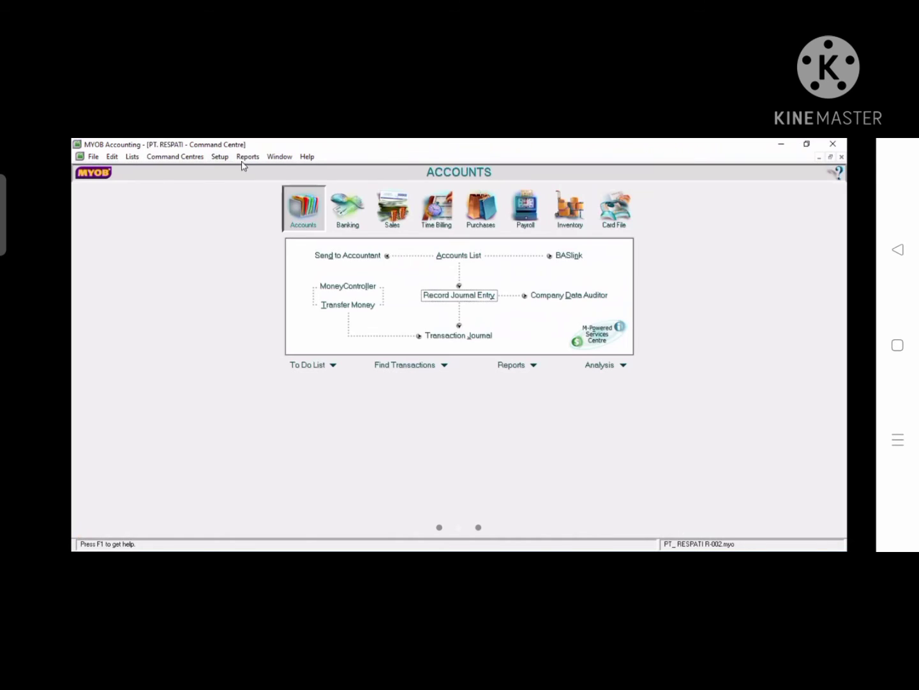
# Step: Display the Profit & Loss [Accrual] report dated from 01/01/2006 to 31/12/2006, review it and close it
pyautogui.click(246, 157)
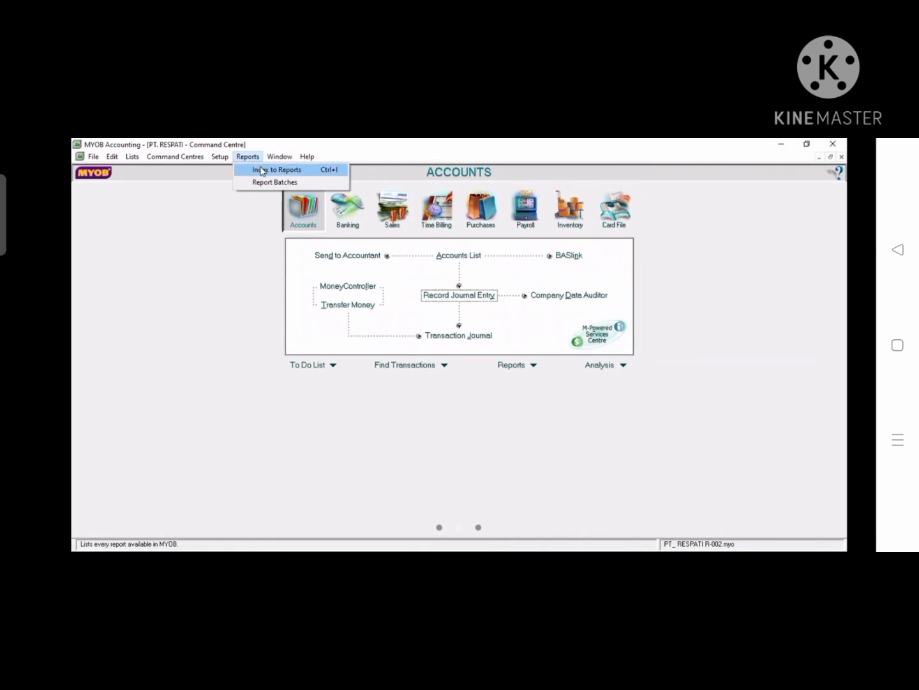
pyautogui.click(262, 169)
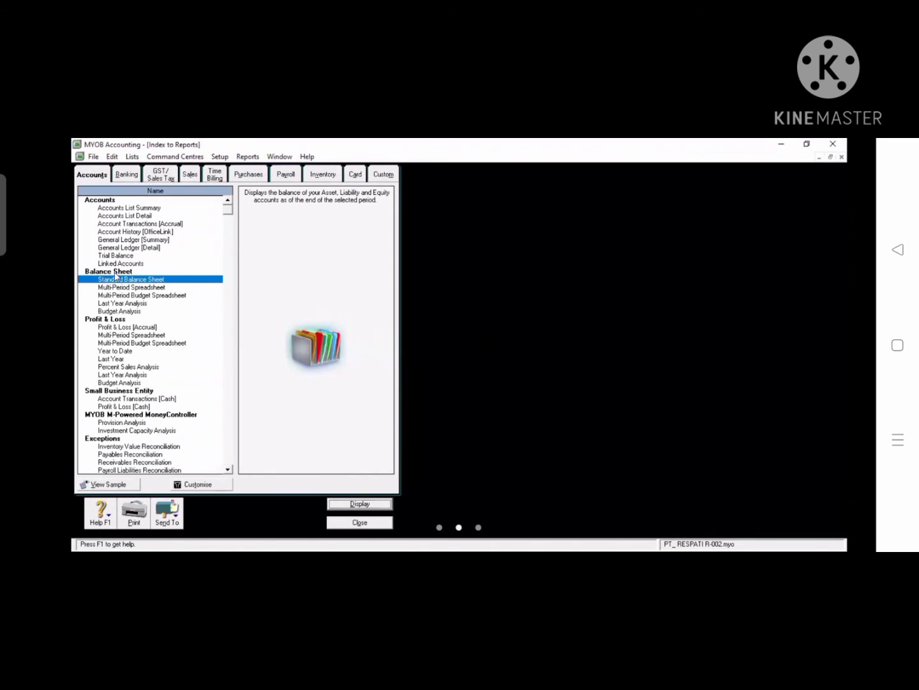
pyautogui.doubleClick(131, 327)
pyautogui.click(348, 337)
pyautogui.moveTo(350, 337); pyautogui.dragTo(347, 337)
pyautogui.write('01/01/2006')
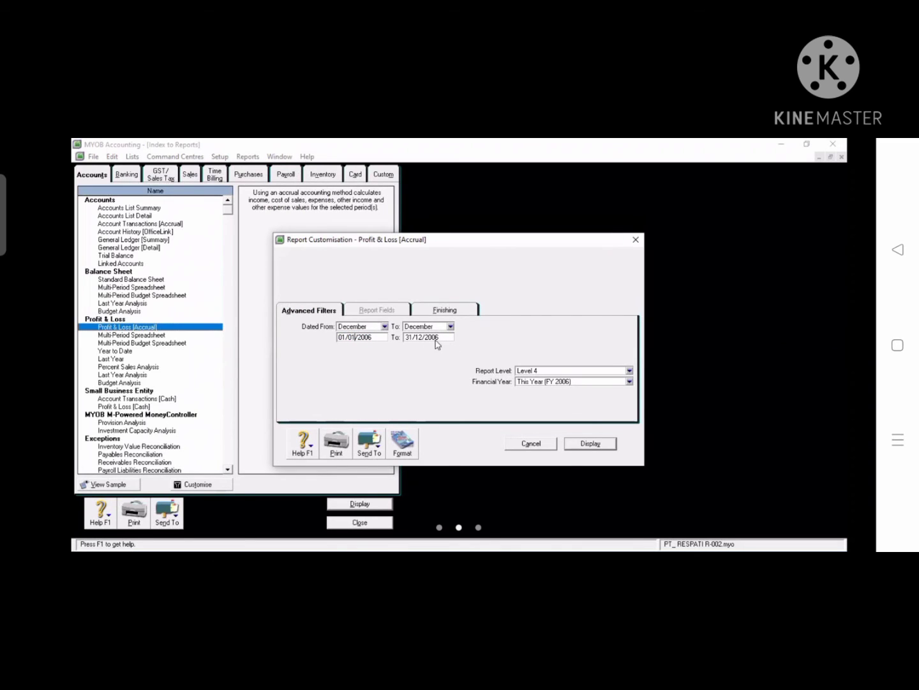
pyautogui.click(576, 444)
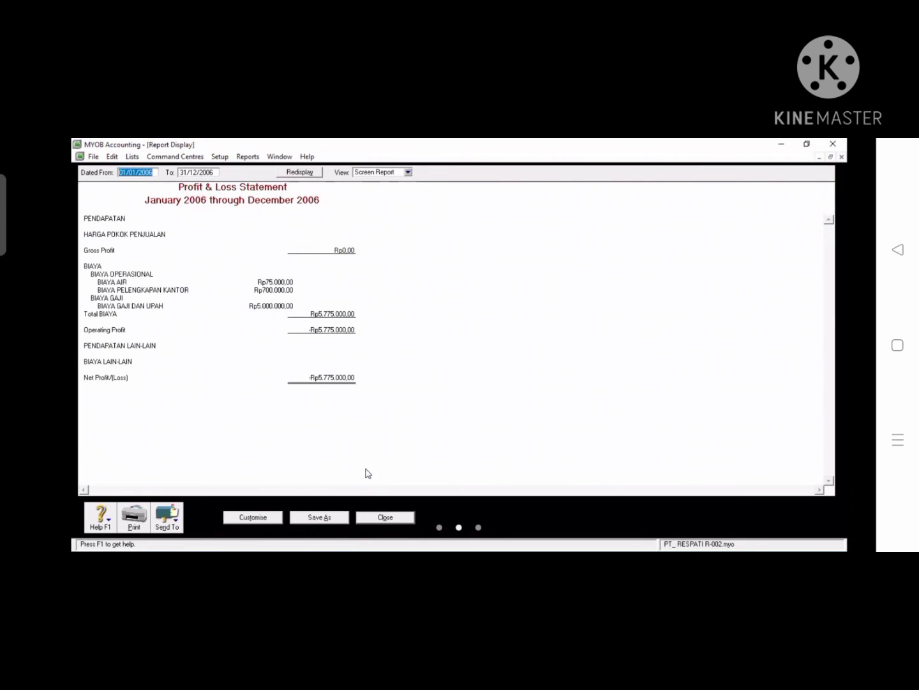
pyautogui.click(385, 517)
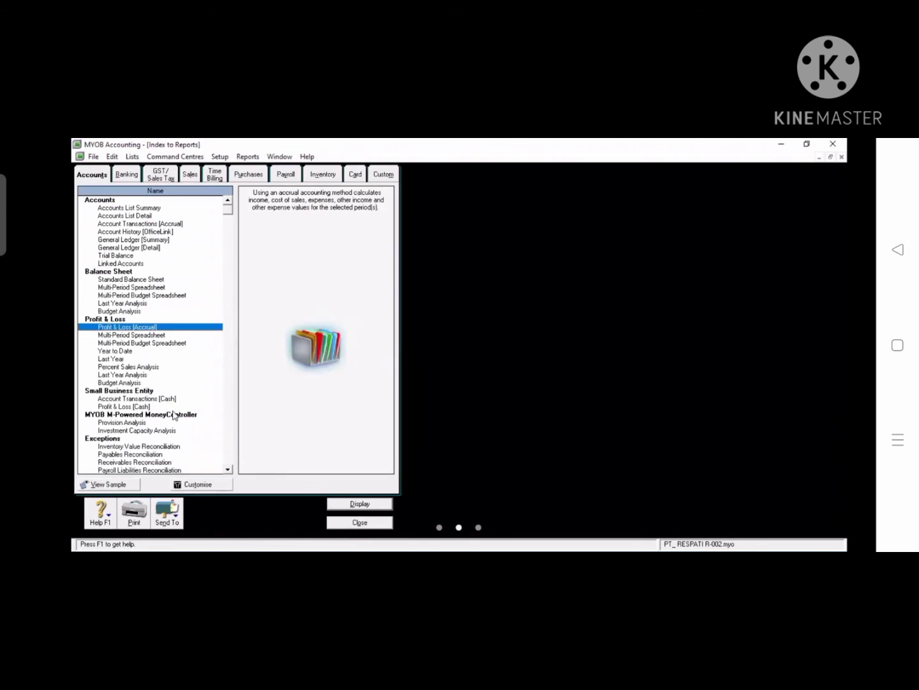
# Step: Display the Standard Balance Sheet as of 31/12/2006, review its accounts, and close the report and the report index
pyautogui.click(140, 281)
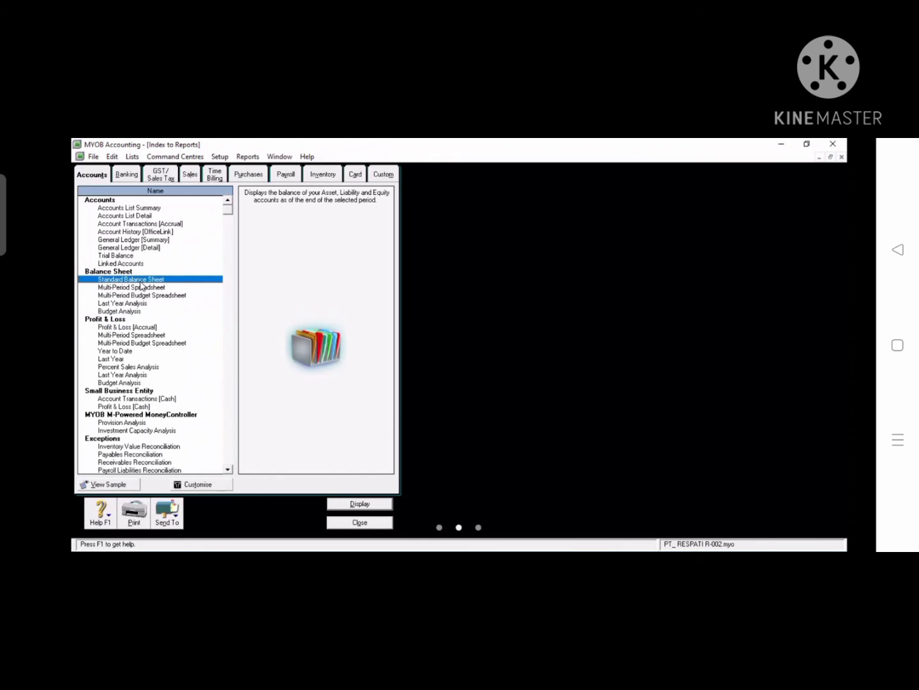
pyautogui.doubleClick(141, 282)
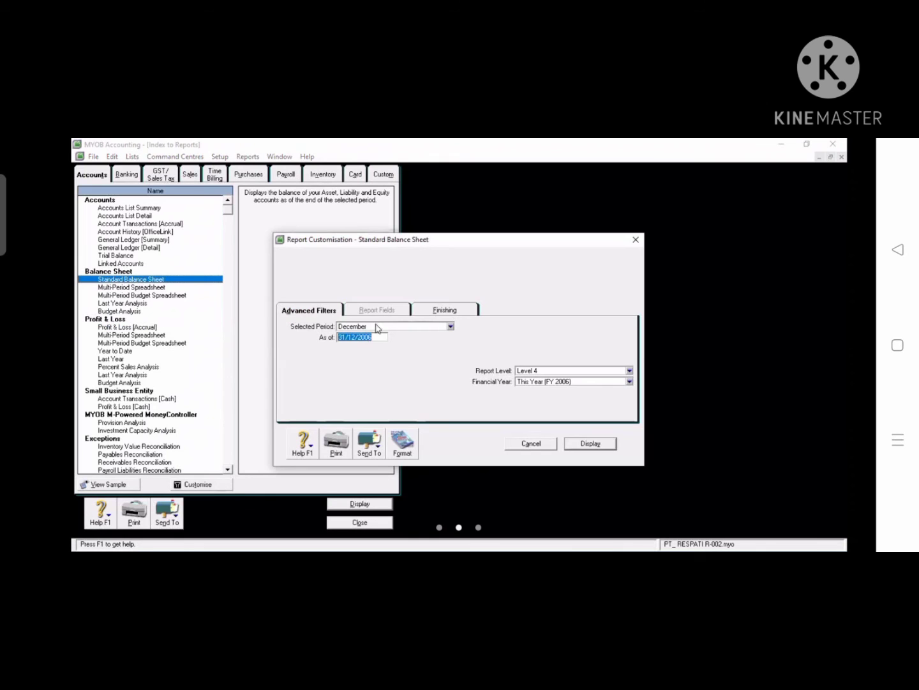
pyautogui.click(593, 443)
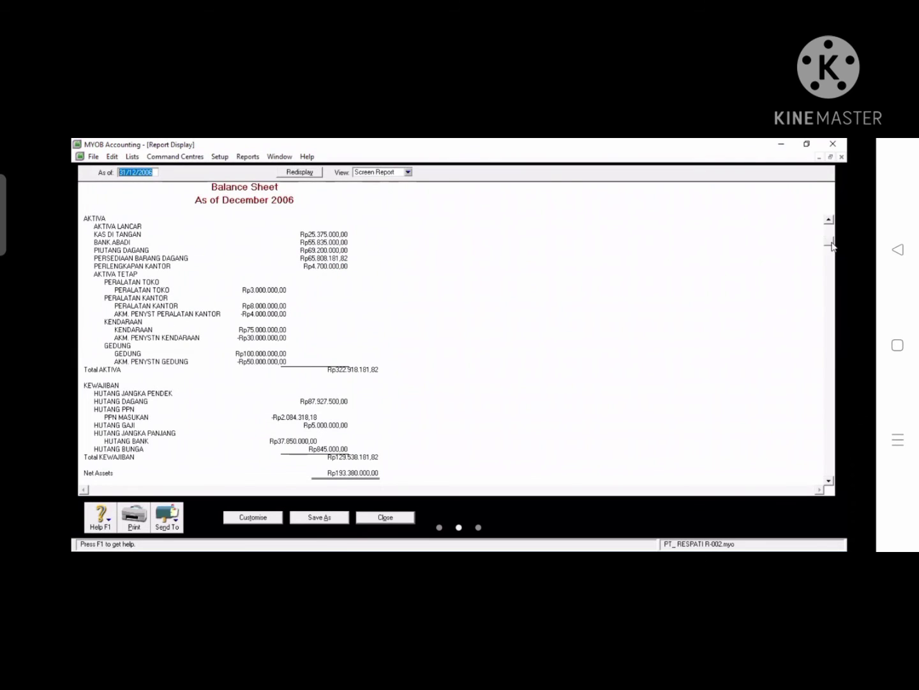
pyautogui.moveTo(829, 230); pyautogui.dragTo(829, 298)
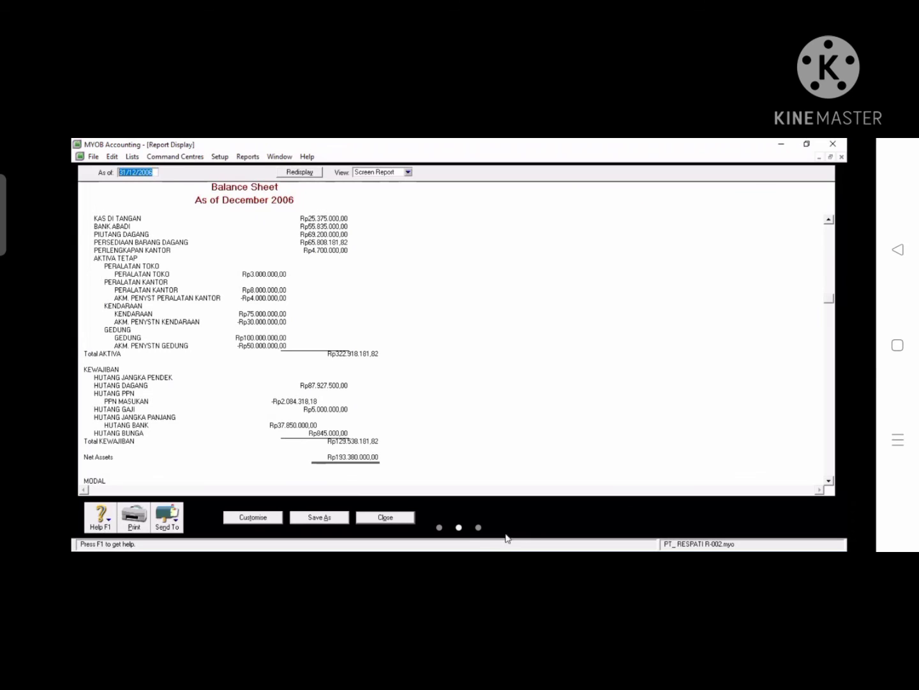
pyautogui.click(395, 519)
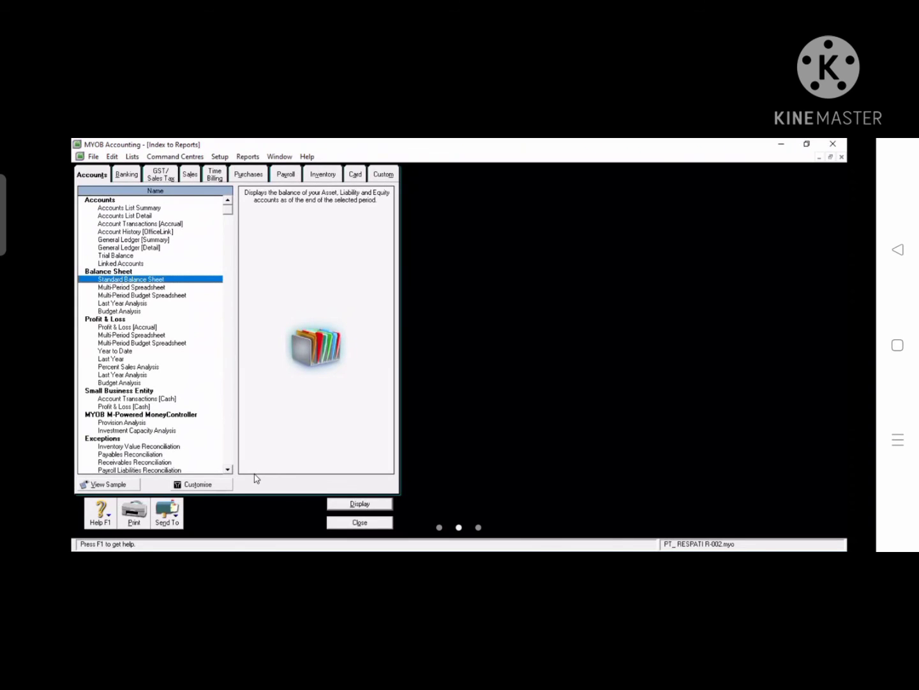
pyautogui.press('Escape')
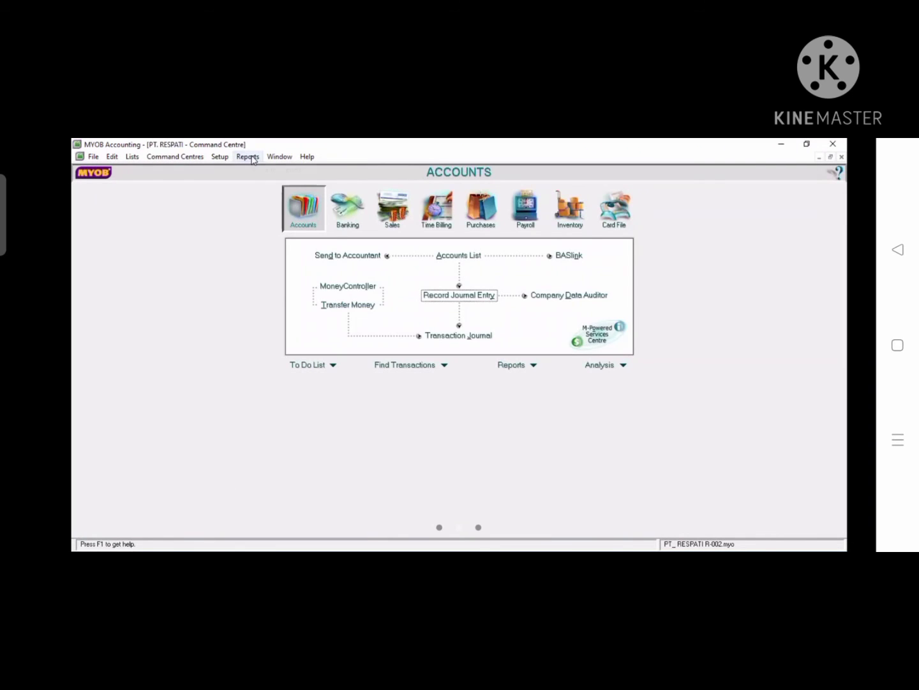
# Step: Display the Statement of Cash Flow from 01/01/2006 to 31/12/2006, and close the report and the report index
pyautogui.click(254, 159)
pyautogui.click(268, 171)
pyautogui.click(127, 173)
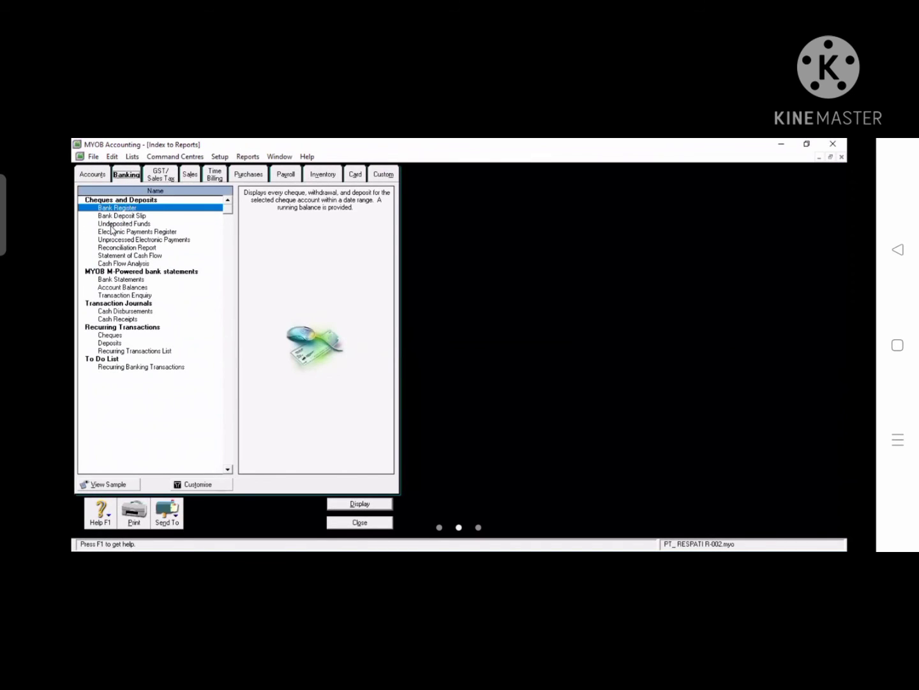
pyautogui.doubleClick(119, 257)
pyautogui.click(376, 341)
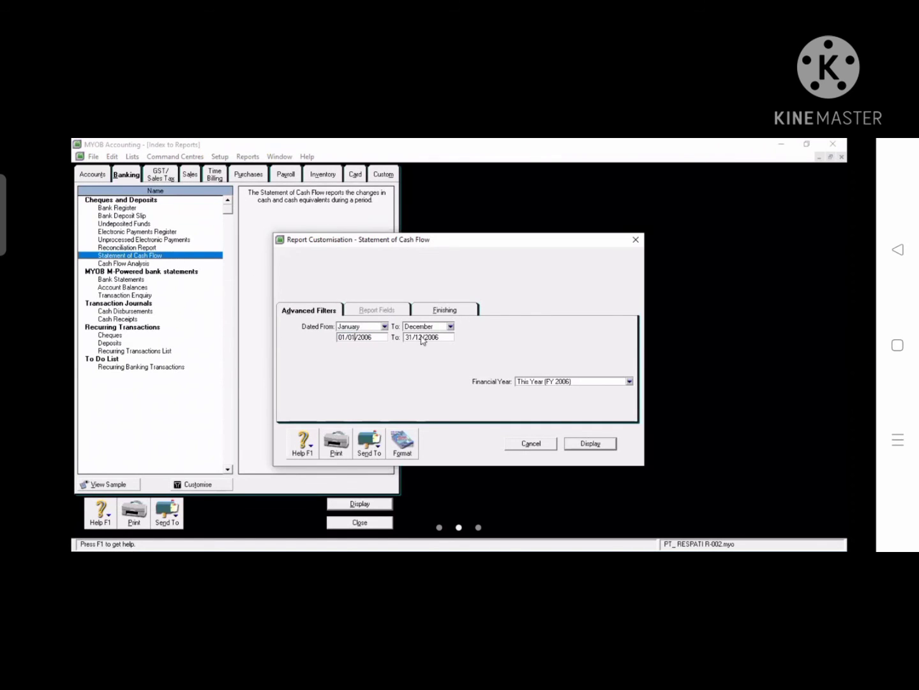
pyautogui.click(585, 443)
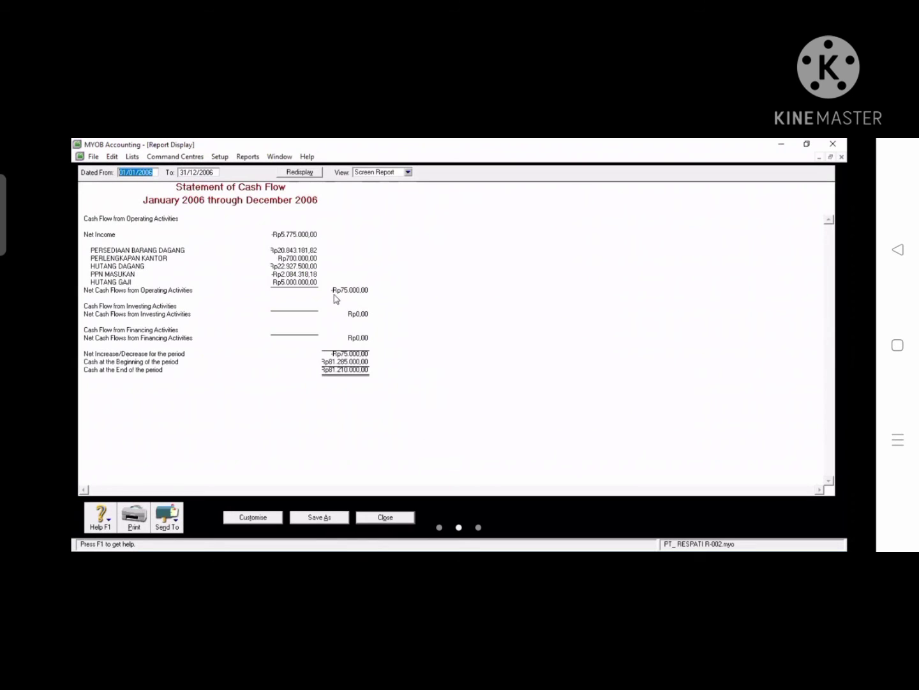
pyautogui.click(385, 517)
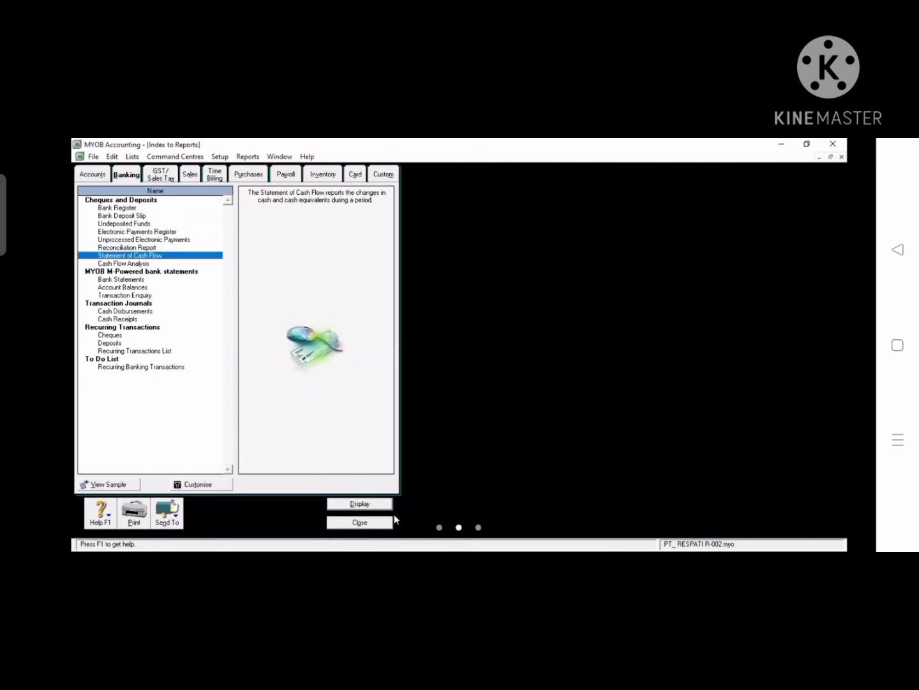
pyautogui.click(392, 520)
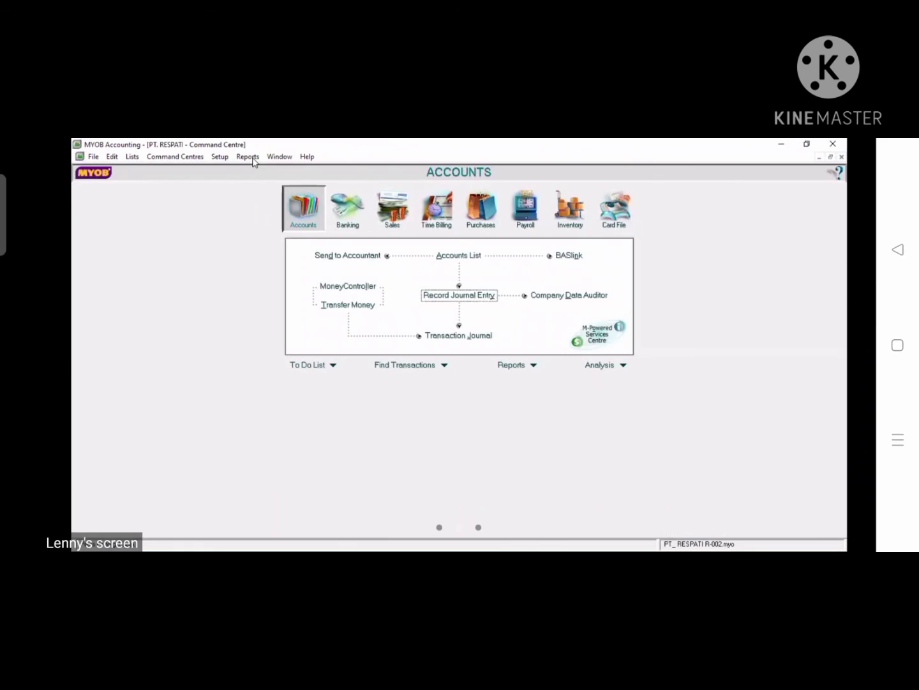
# Step: Display the Trial Balance for the 13th Period of FY 2006, and close the report and the report index
pyautogui.click(254, 162)
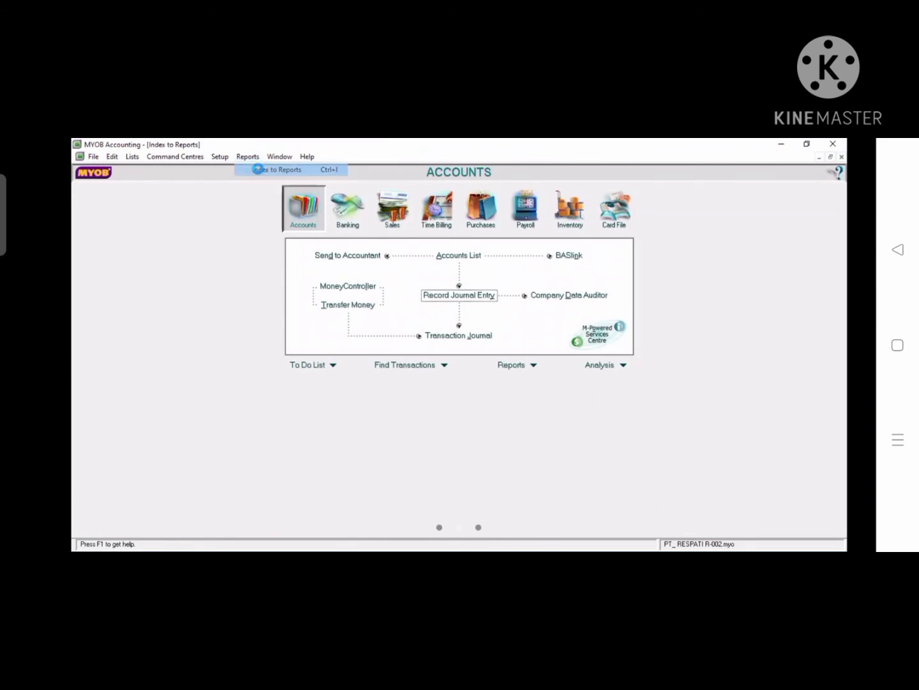
pyautogui.click(258, 168)
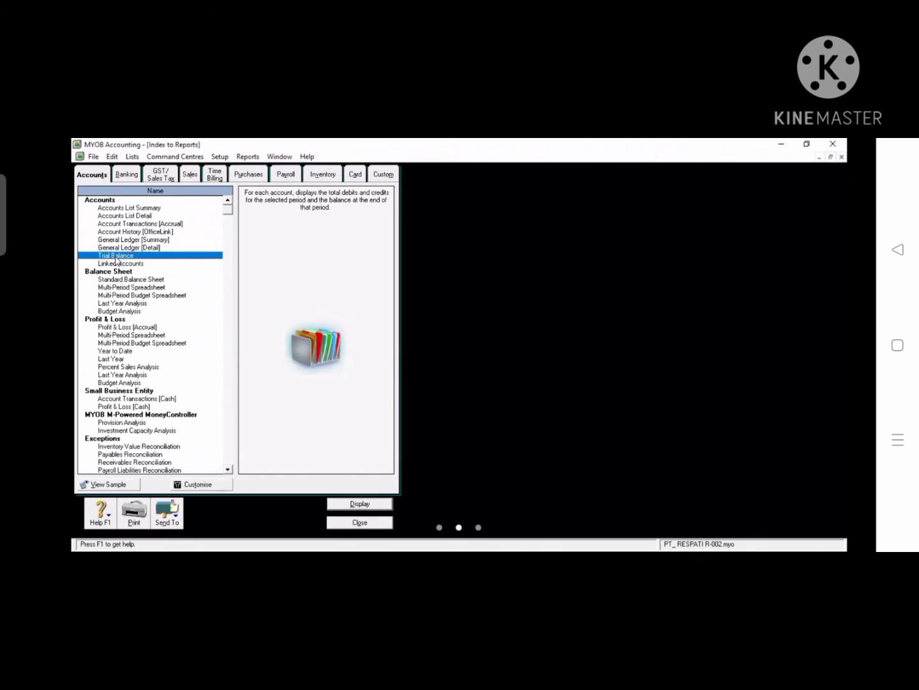
pyautogui.doubleClick(169, 257)
pyautogui.click(450, 327)
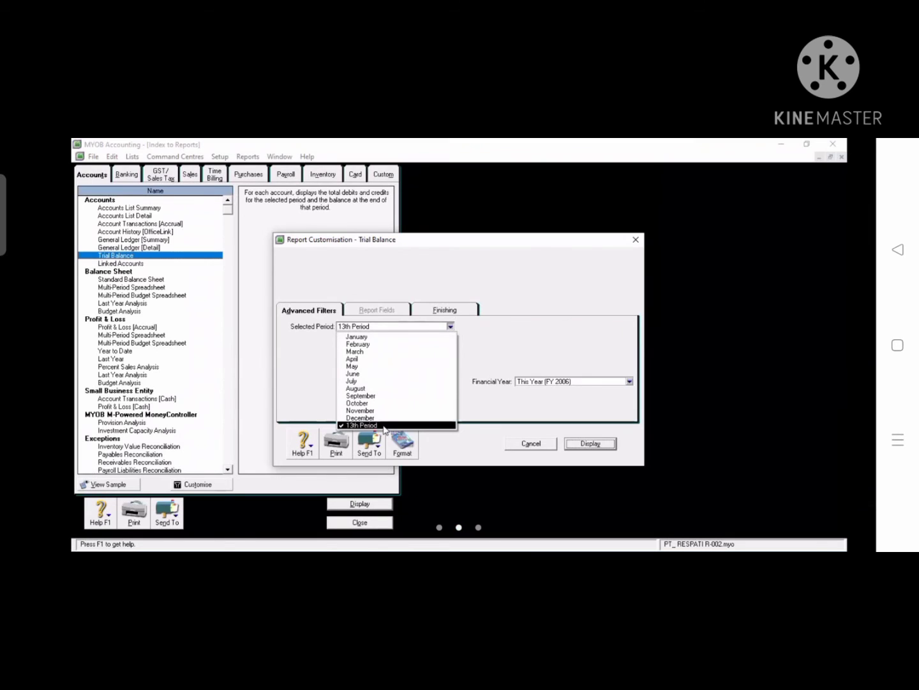
pyautogui.click(385, 426)
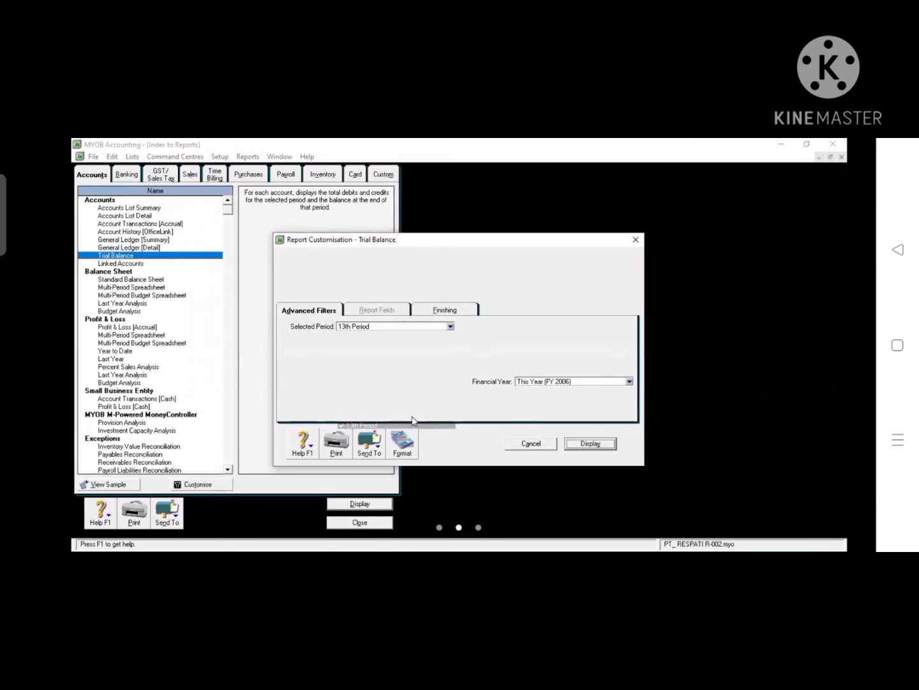
pyautogui.click(578, 442)
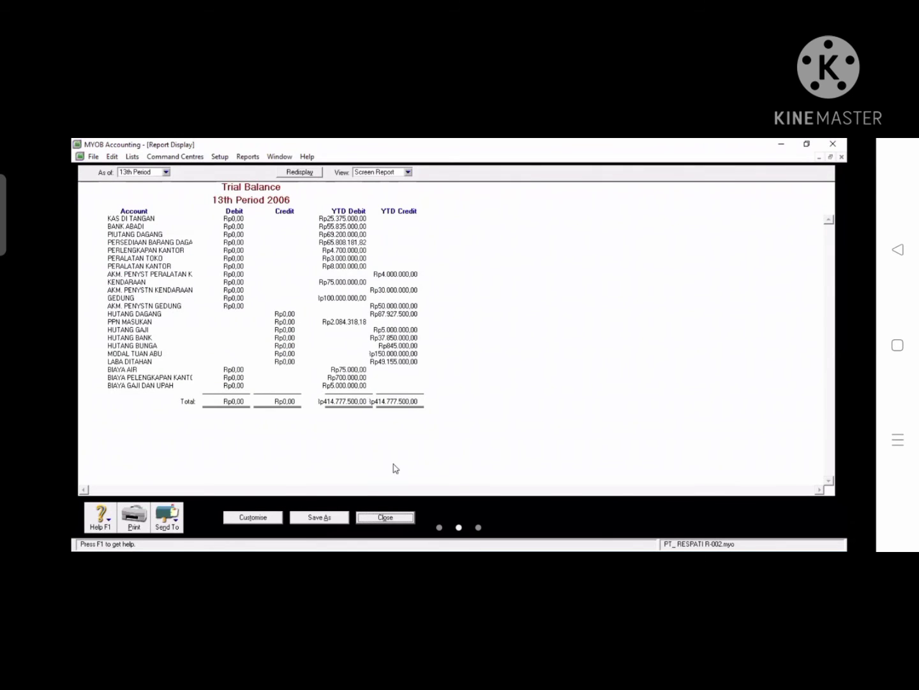
pyautogui.click(388, 519)
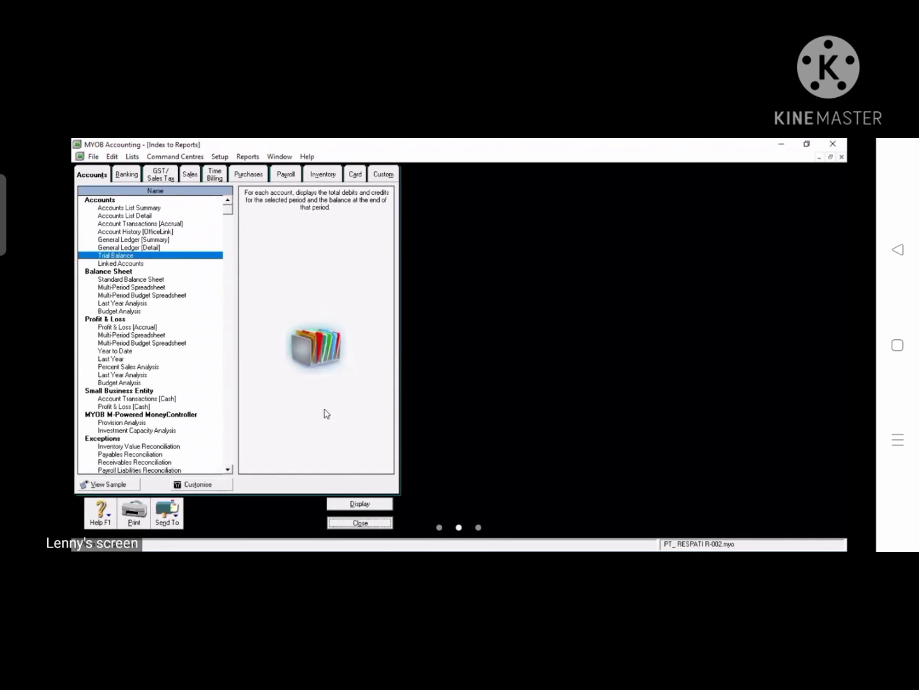
pyautogui.press('Escape')
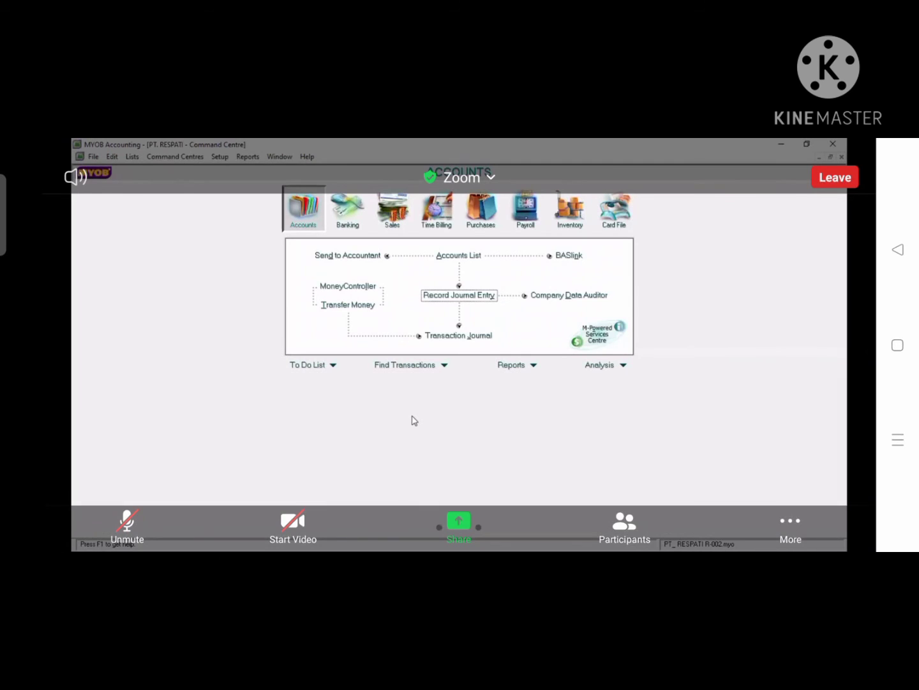